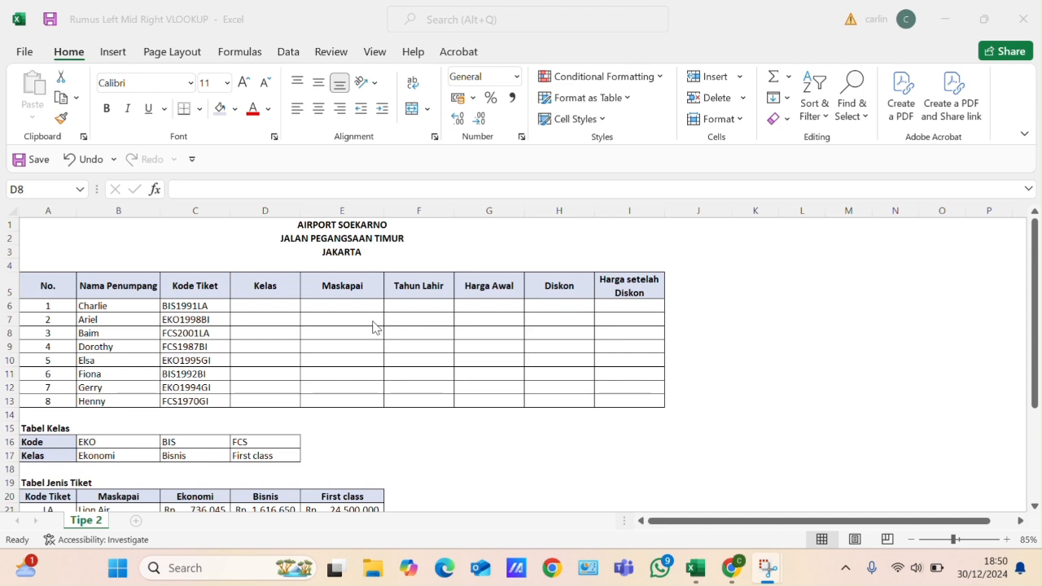
# - Review the passenger table, the Tabel Kelas and Tabel Jenis Tiket reference tables, and the numbered instructions below them
pyautogui.scroll(-1, 240, 327)
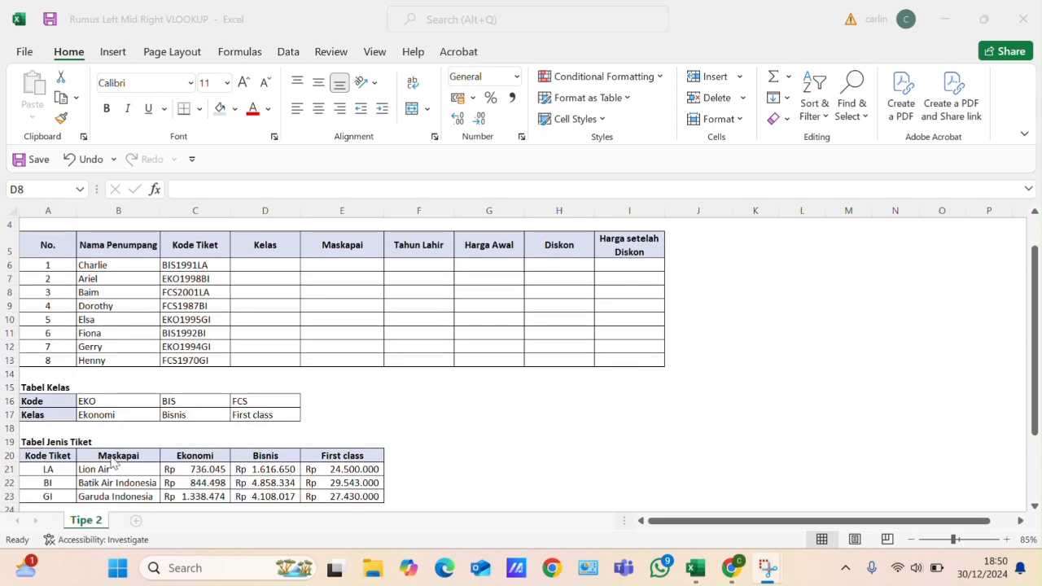
pyautogui.scroll(-2, 106, 444)
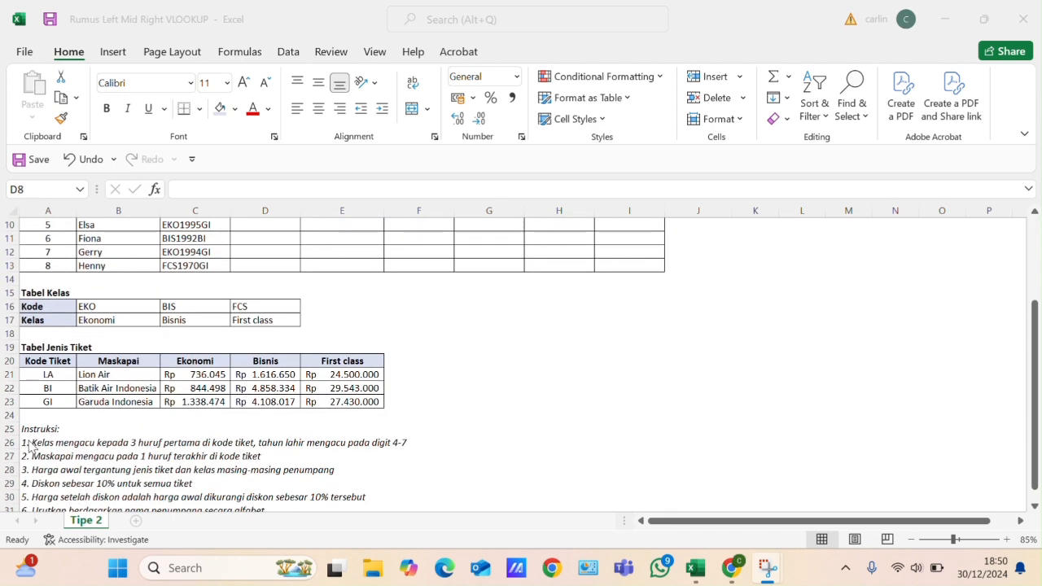
pyautogui.scroll(-1, 33, 449)
pyautogui.scroll(1, 51, 417)
pyautogui.scroll(-1, 63, 445)
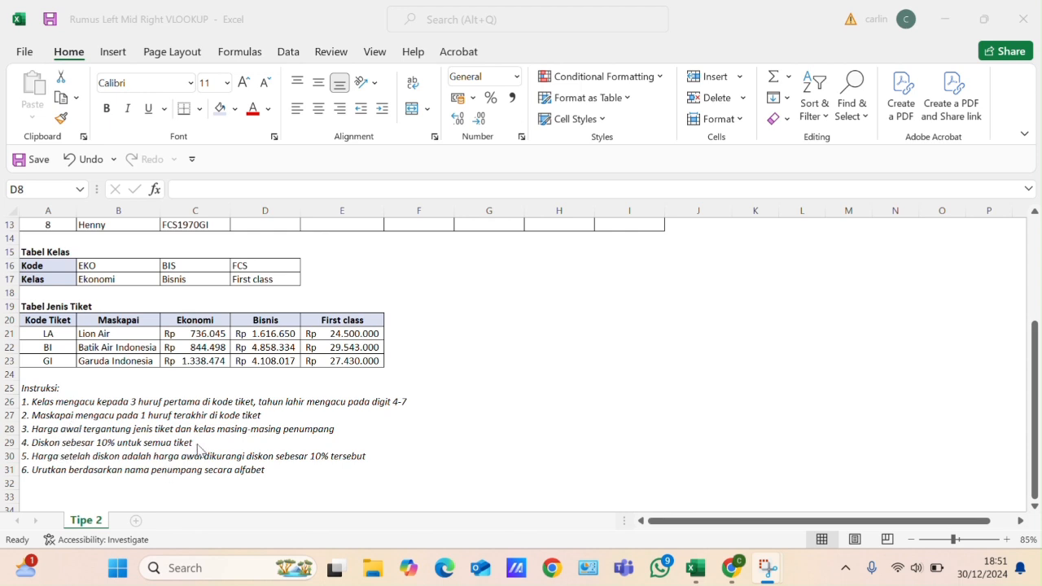
pyautogui.scroll(3, 198, 449)
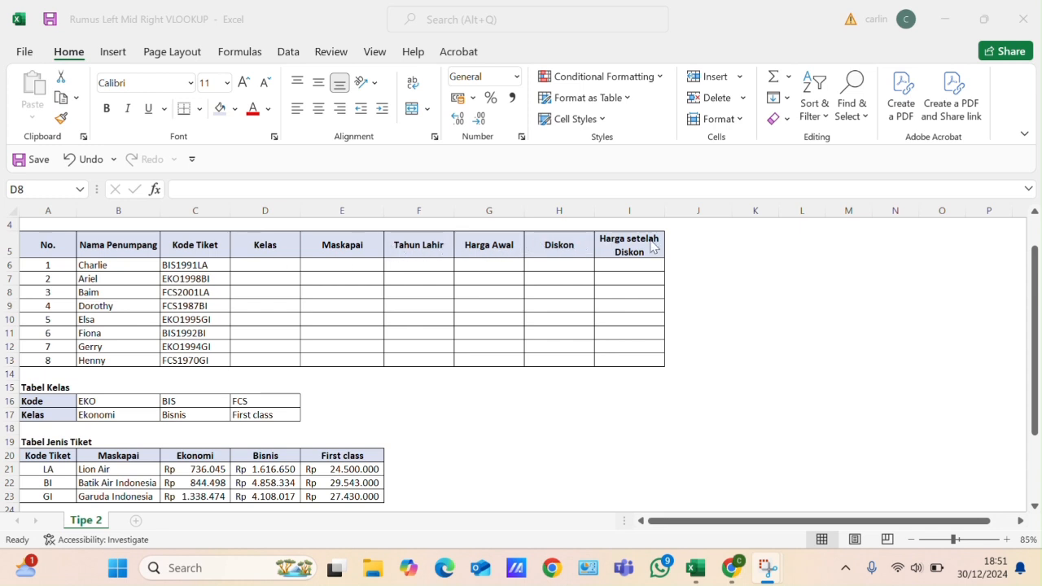
pyautogui.scroll(1, 609, 249)
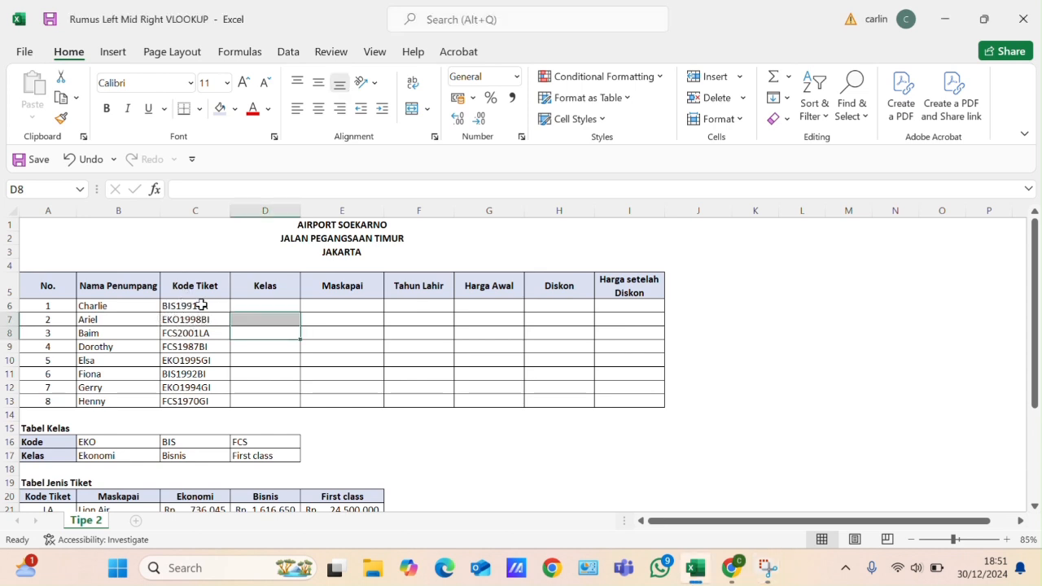
# - Compare the first passenger's ticket code in C6 with the codes in Tabel Kelas and Tabel Jenis Tiket
pyautogui.click(199, 305)
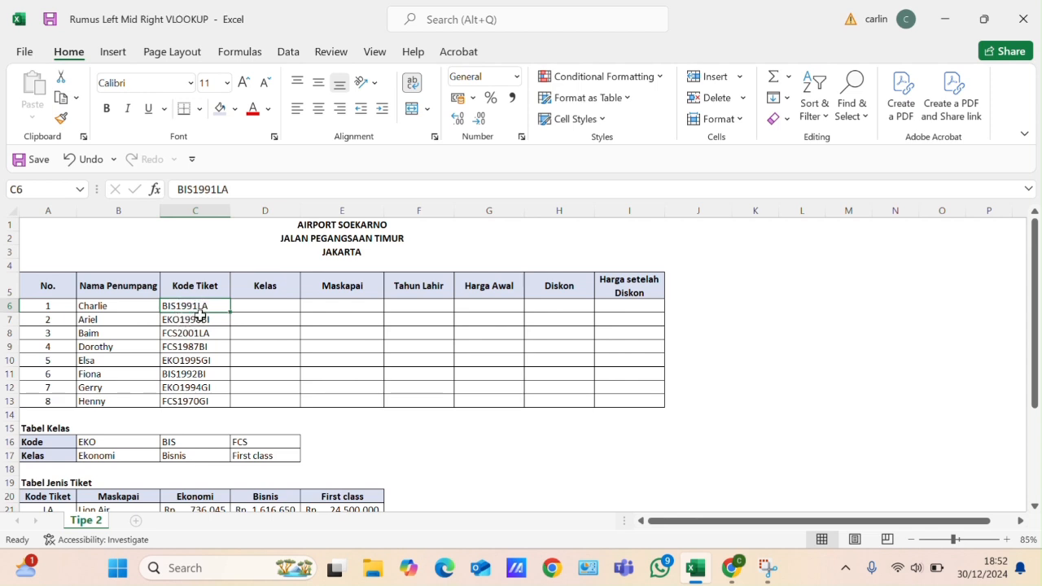
pyautogui.scroll(-2, 206, 340)
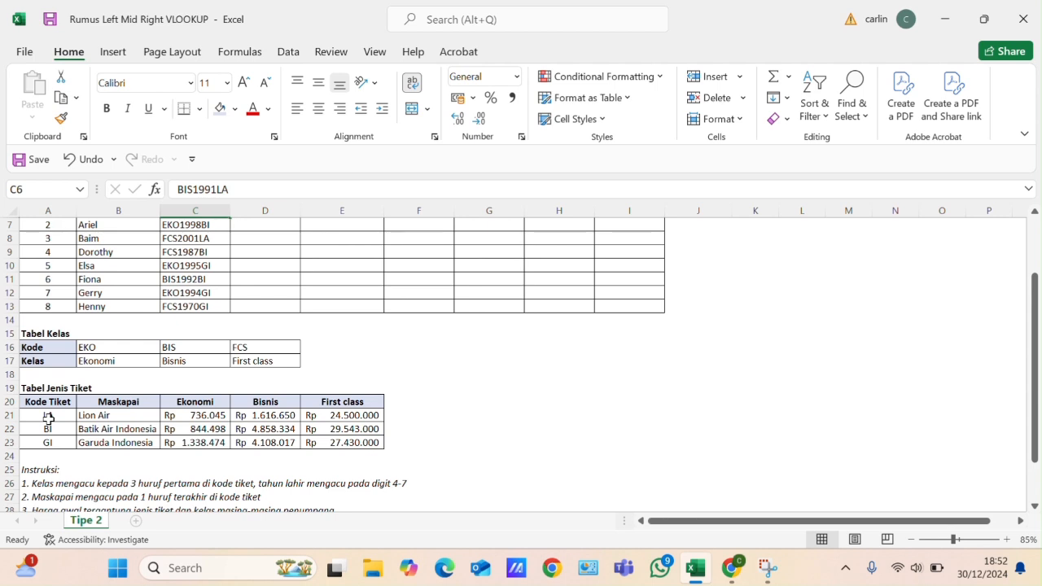
pyautogui.scroll(1, 155, 296)
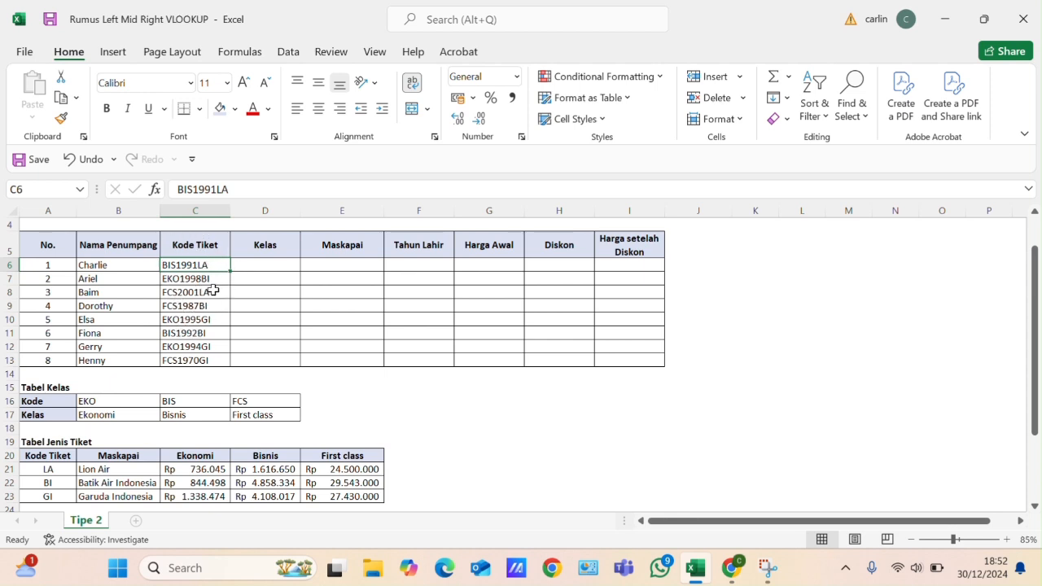
pyautogui.click(242, 266)
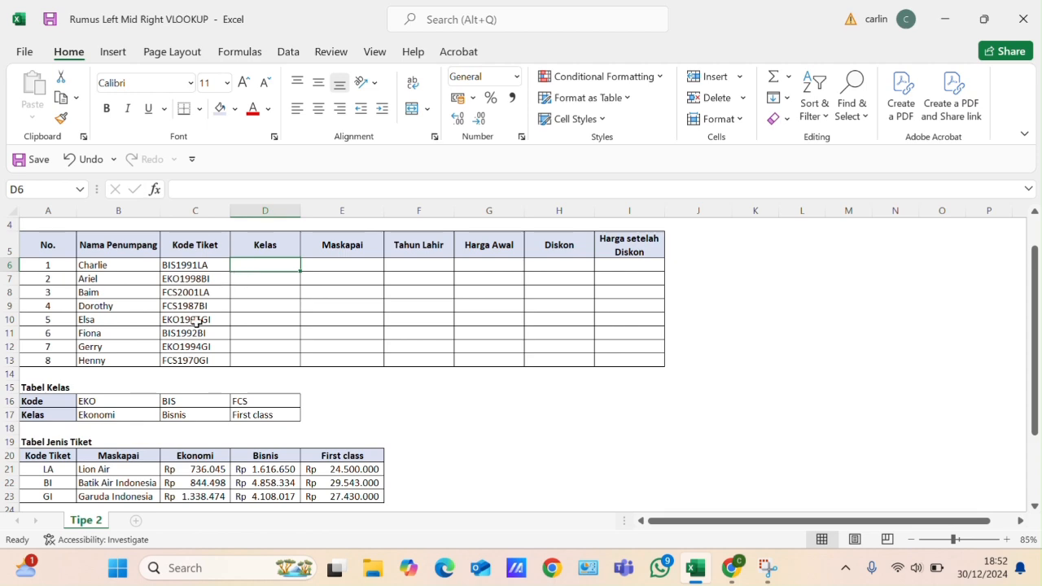
pyautogui.scroll(-1, 195, 326)
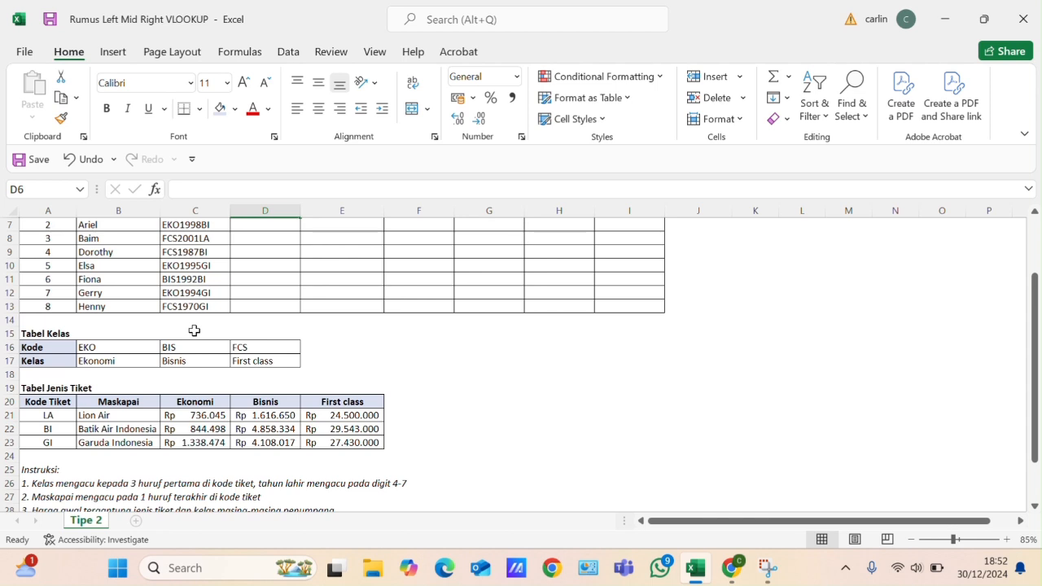
pyautogui.scroll(2, 305, 310)
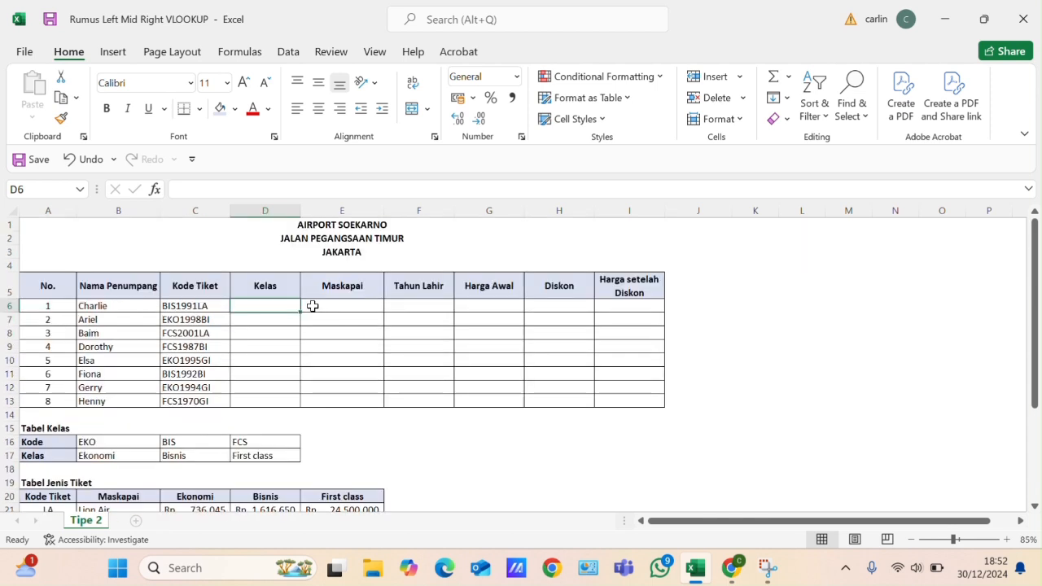
pyautogui.click(165, 305)
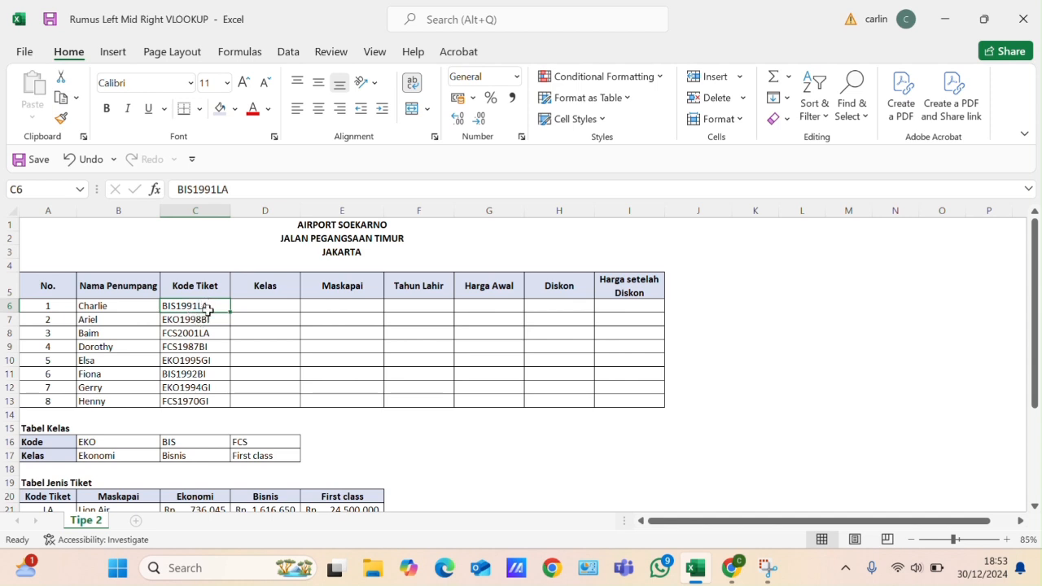
pyautogui.click(439, 25)
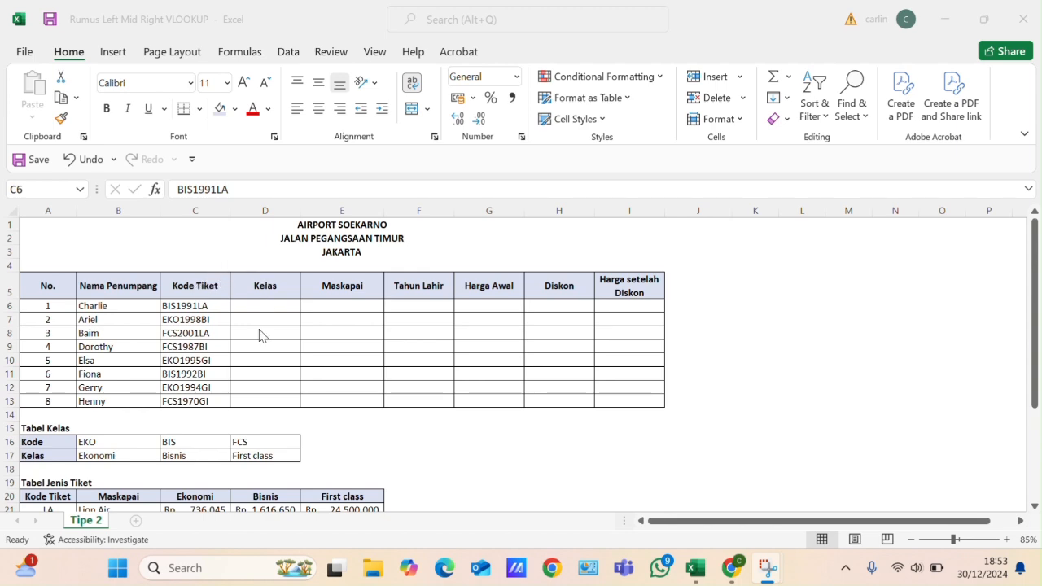
pyautogui.scroll(-1, 265, 322)
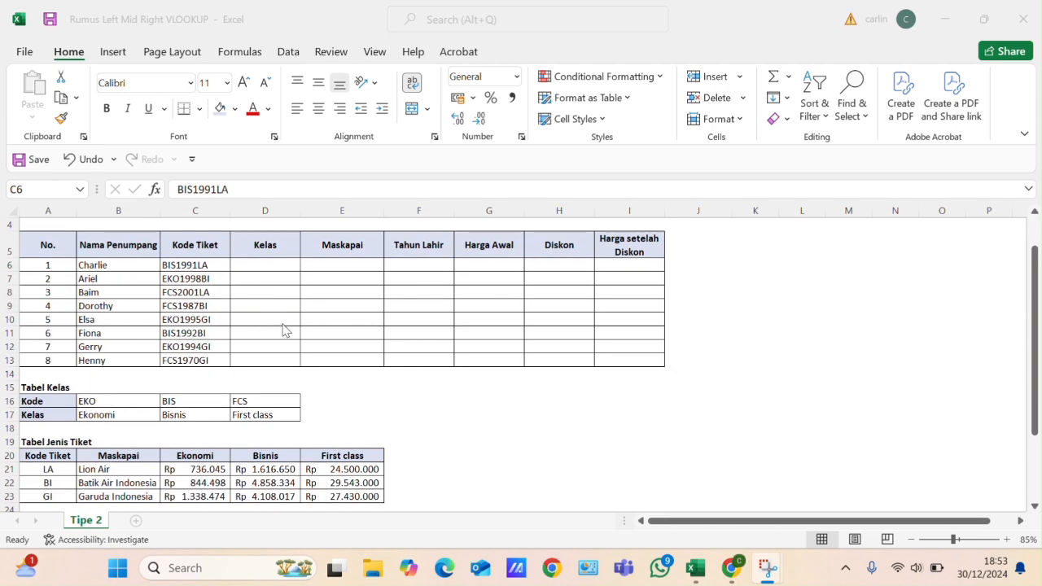
pyautogui.scroll(-2, 285, 329)
pyautogui.scroll(2, 288, 326)
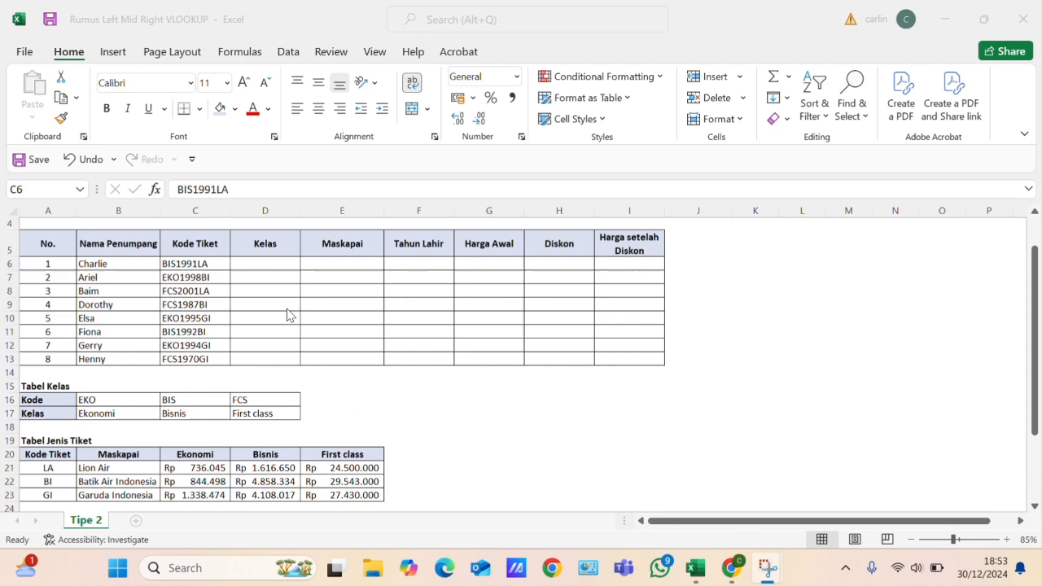
# - Start an HLOOKUP formula in cell D6, the first passenger's Kelas cell
pyautogui.click(275, 265)
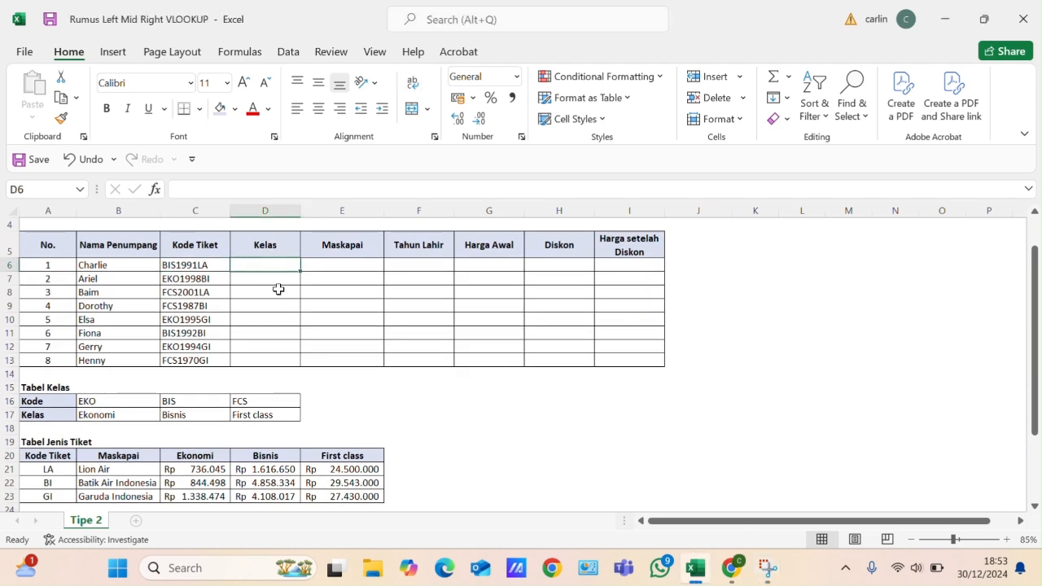
pyautogui.scroll(-1, 278, 289)
pyautogui.scroll(1, 266, 302)
pyautogui.scroll(-1, 260, 274)
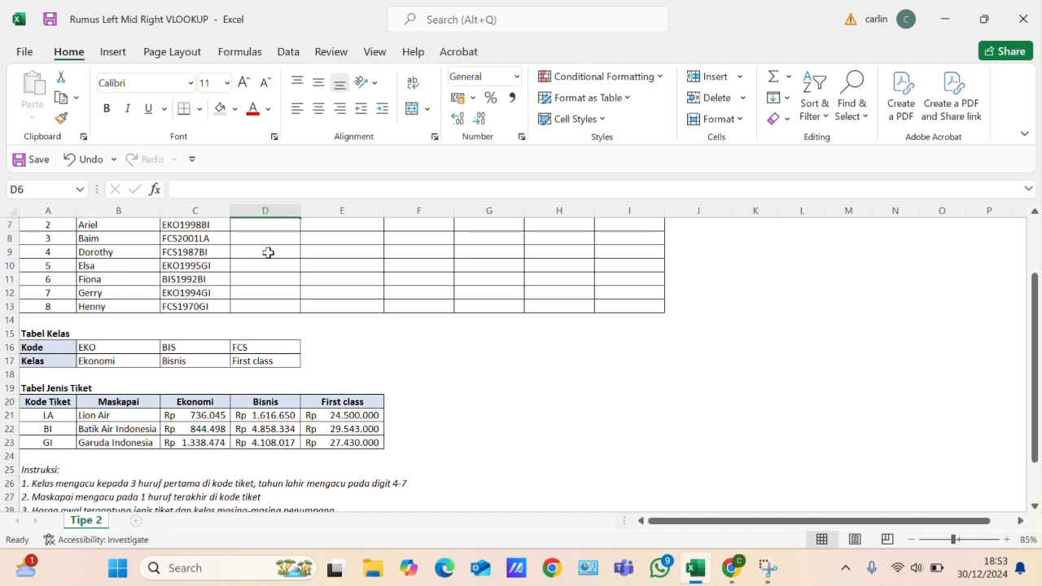
pyautogui.scroll(2, 317, 246)
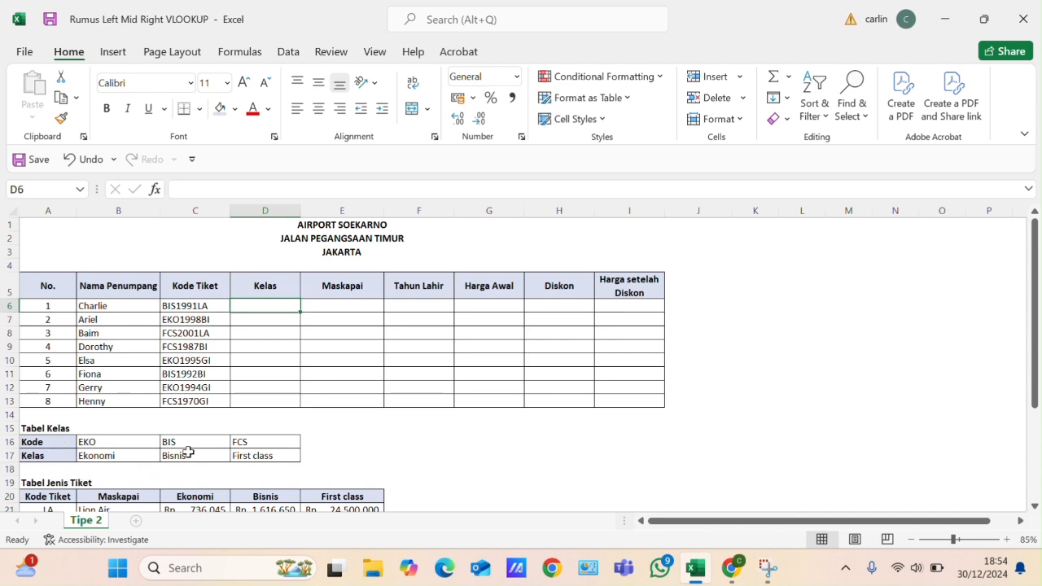
pyautogui.write('=')
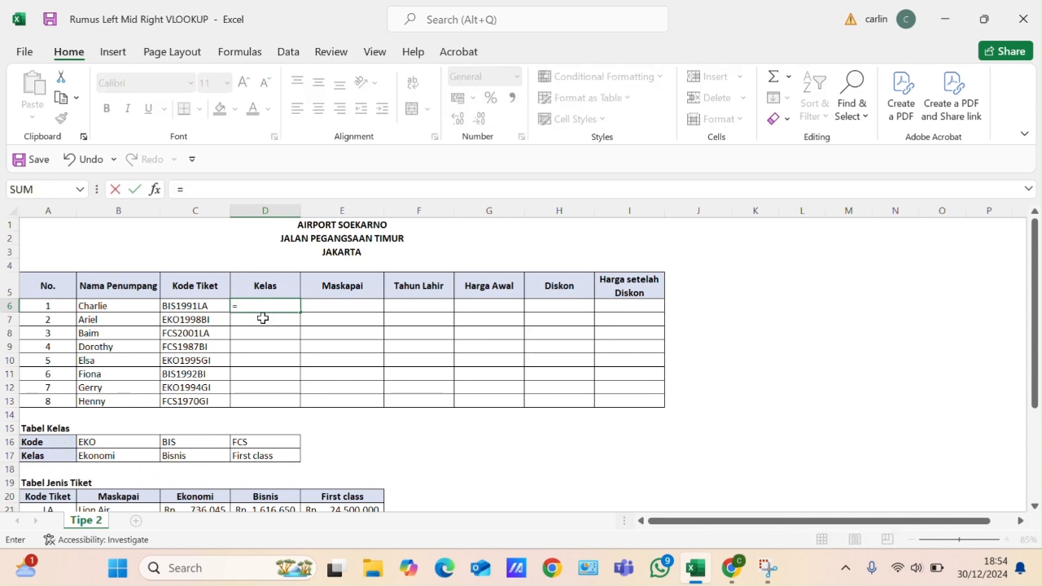
pyautogui.write('hlook')
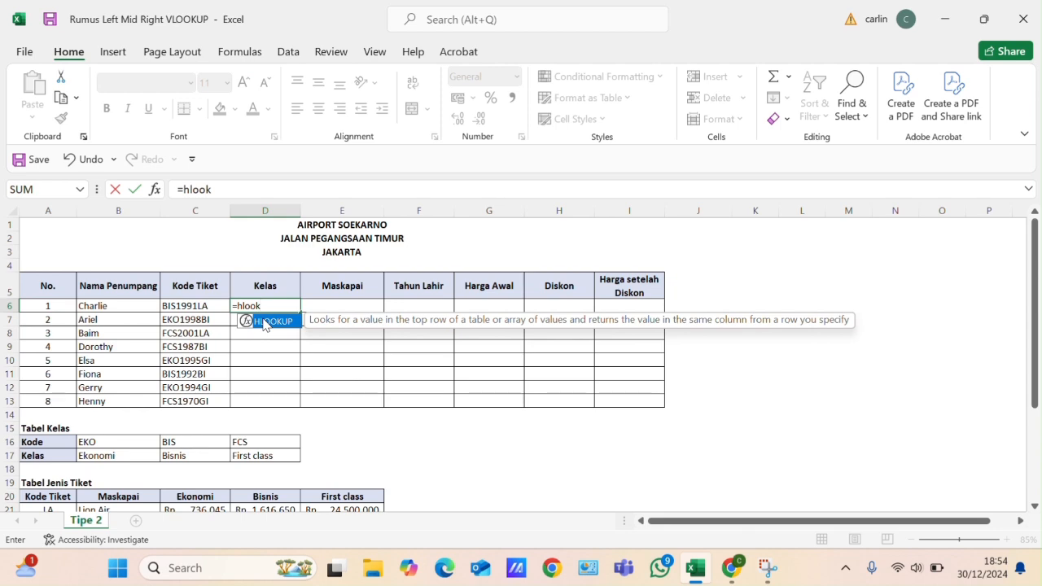
pyautogui.doubleClick(263, 321)
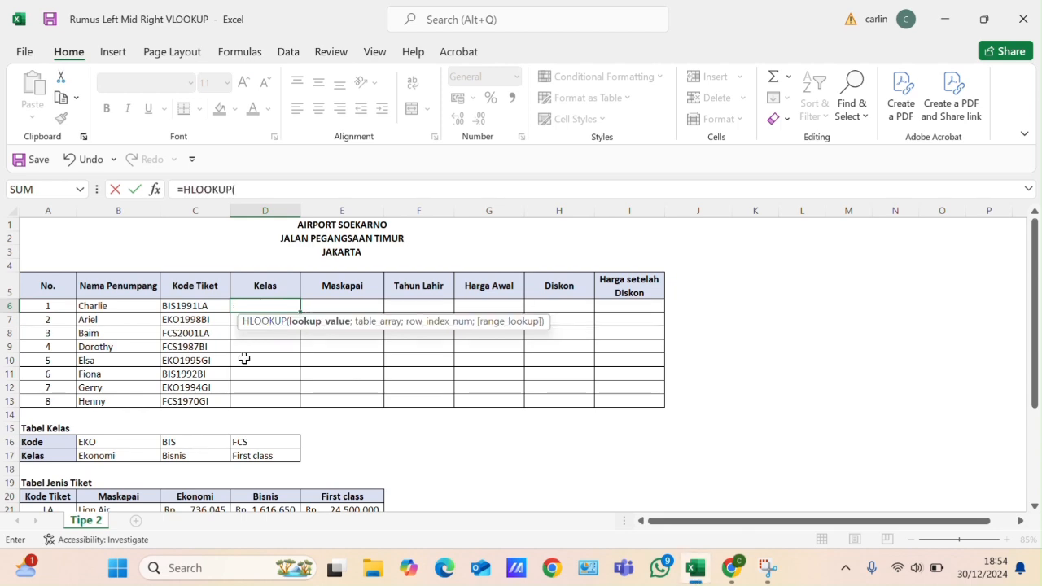
# - Enter LEFT(C6;3) as the HLOOKUP lookup value, taking the first three characters of the ticket code
pyautogui.scroll(-3, 242, 367)
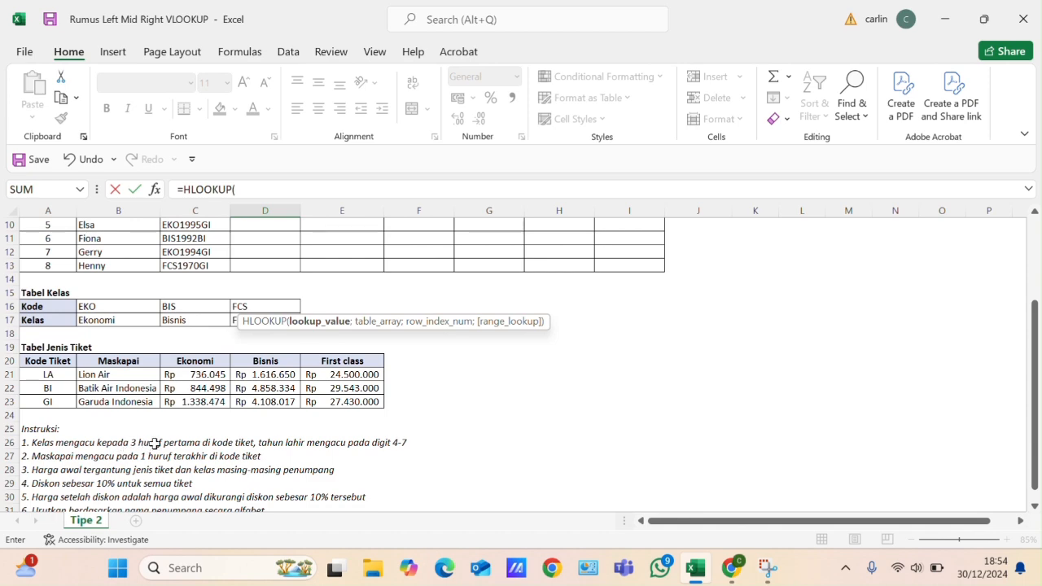
pyautogui.scroll(3, 268, 414)
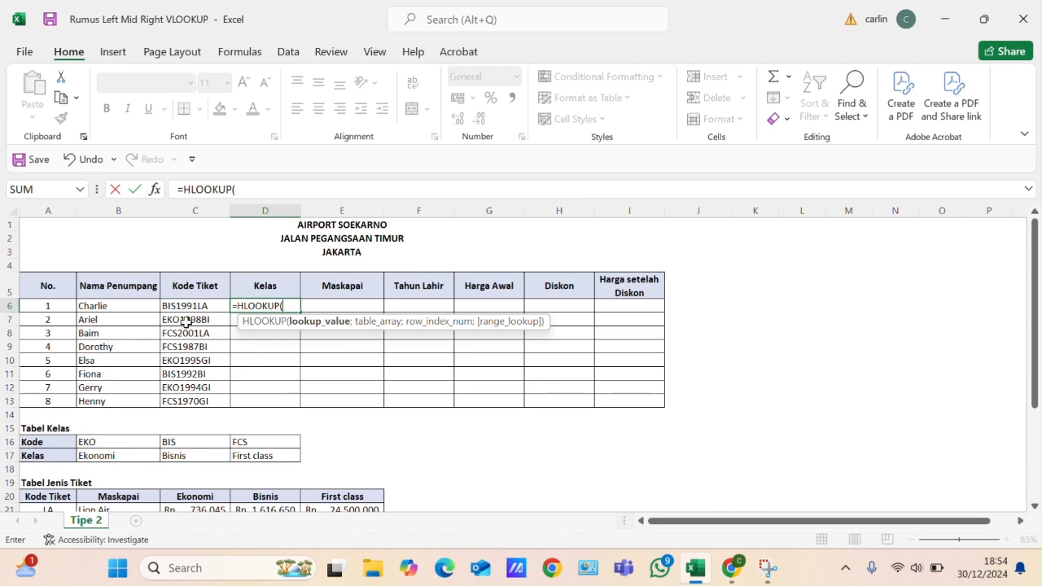
pyautogui.scroll(-2, 209, 359)
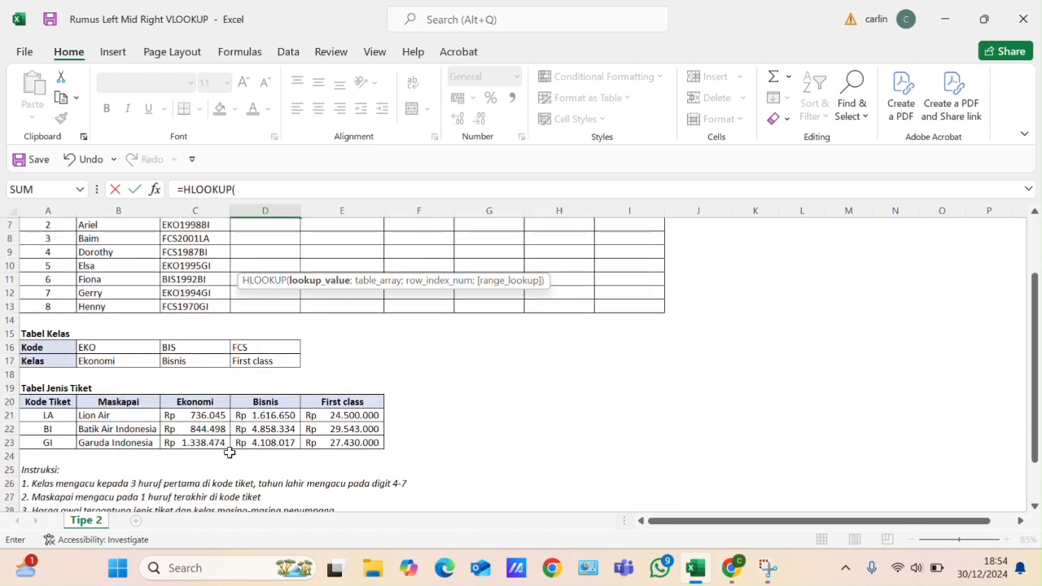
pyautogui.scroll(2, 232, 449)
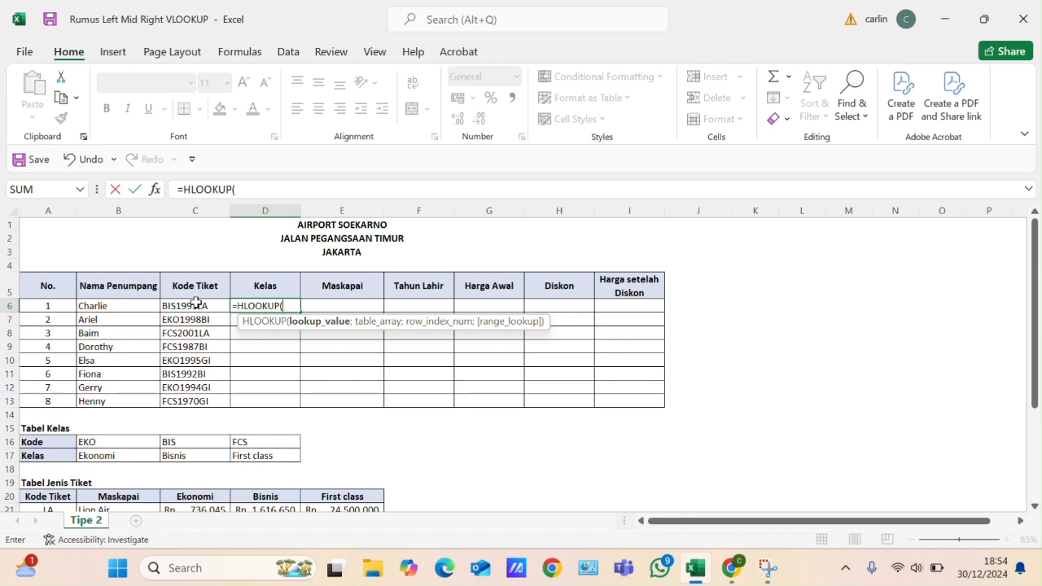
pyautogui.write('let')
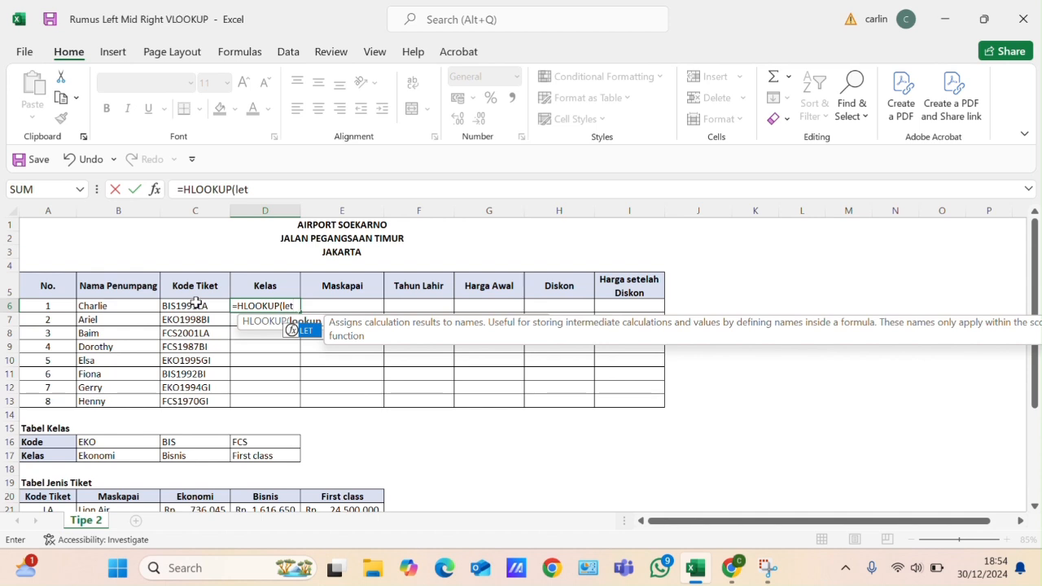
pyautogui.press('BackSpace')
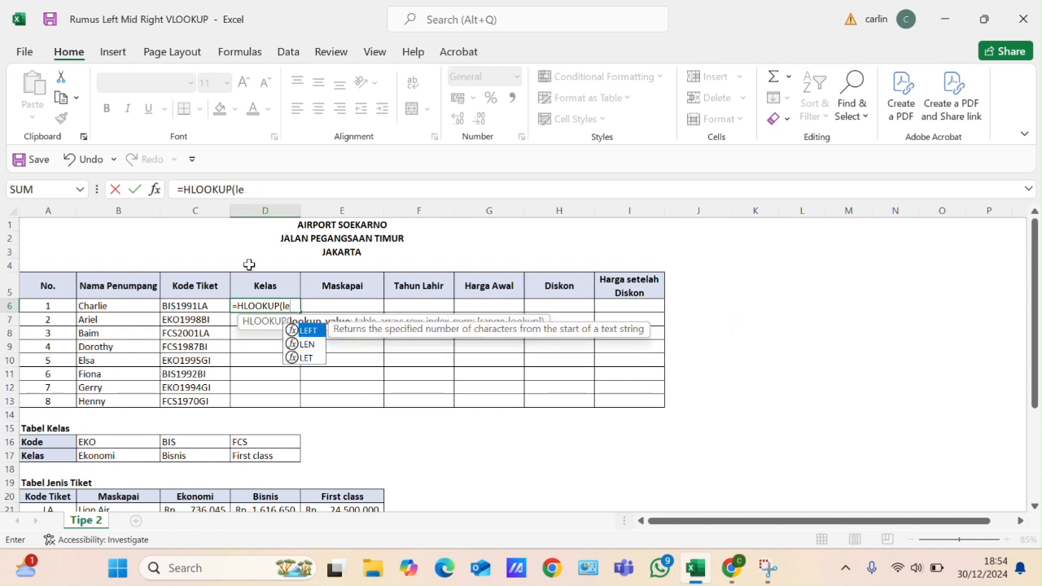
pyautogui.doubleClick(308, 330)
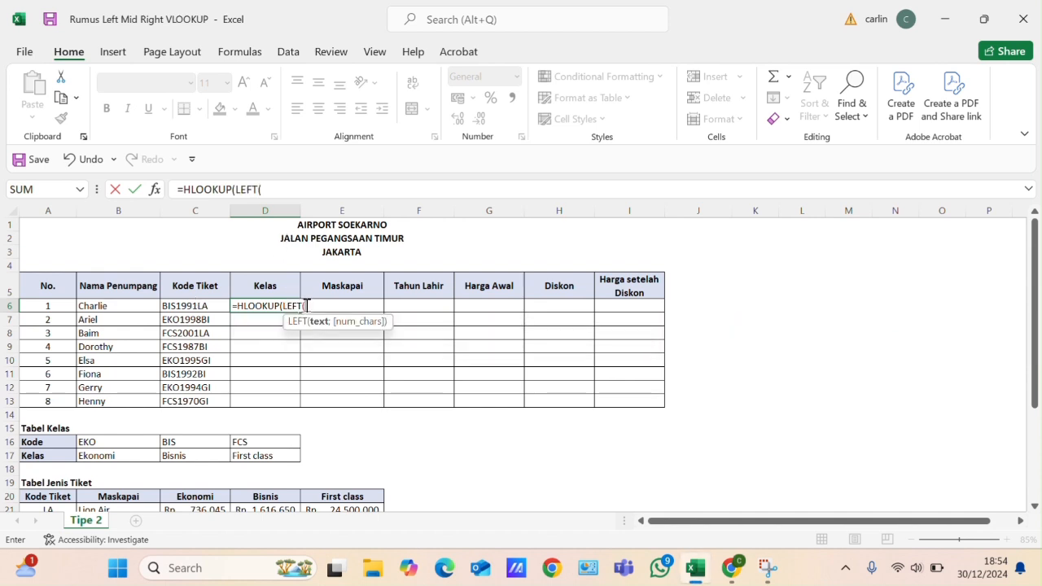
pyautogui.click(197, 310)
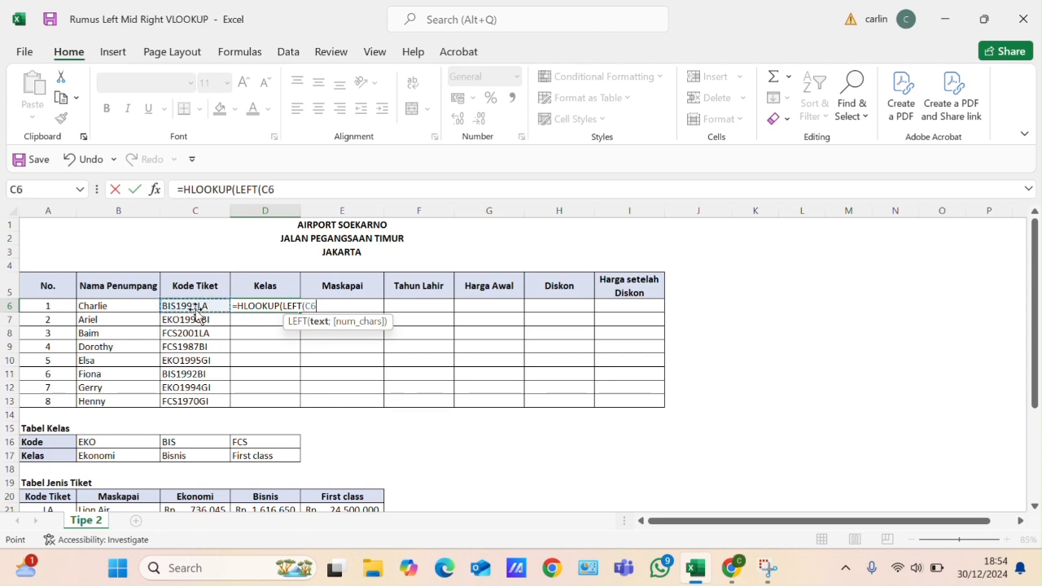
pyautogui.write(';')
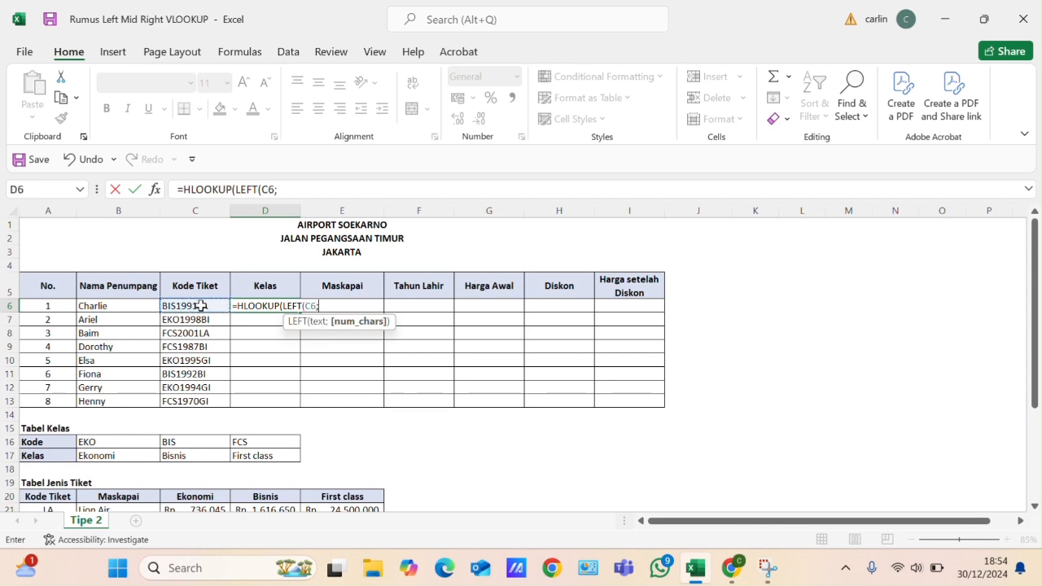
pyautogui.scroll(-1, 201, 306)
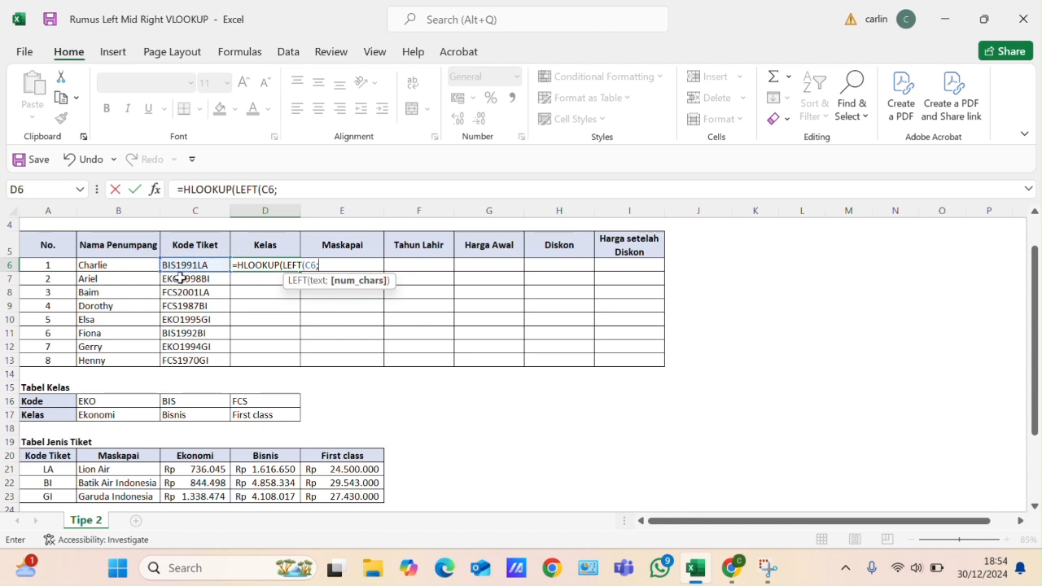
pyautogui.write('3)')
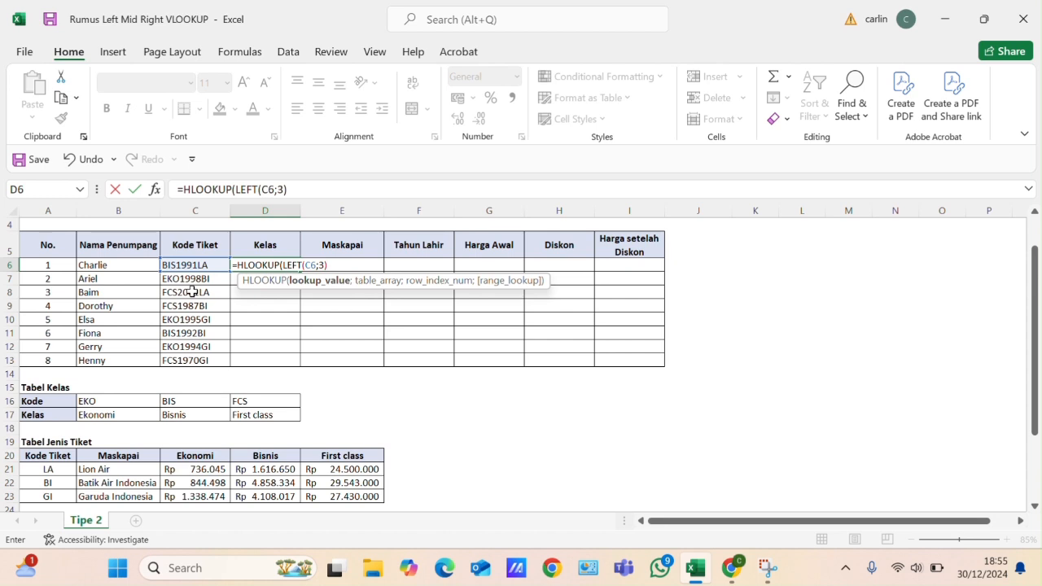
pyautogui.write(';')
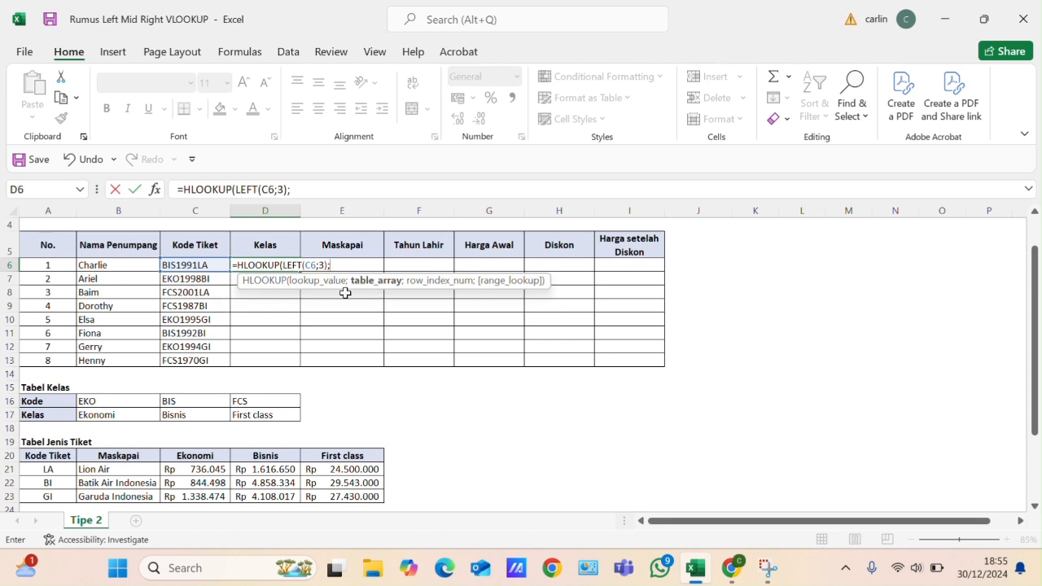
# - Add the Tabel Kelas range $A$16:$D$17 as the HLOOKUP table array, locked as an absolute reference
pyautogui.scroll(-1, 362, 317)
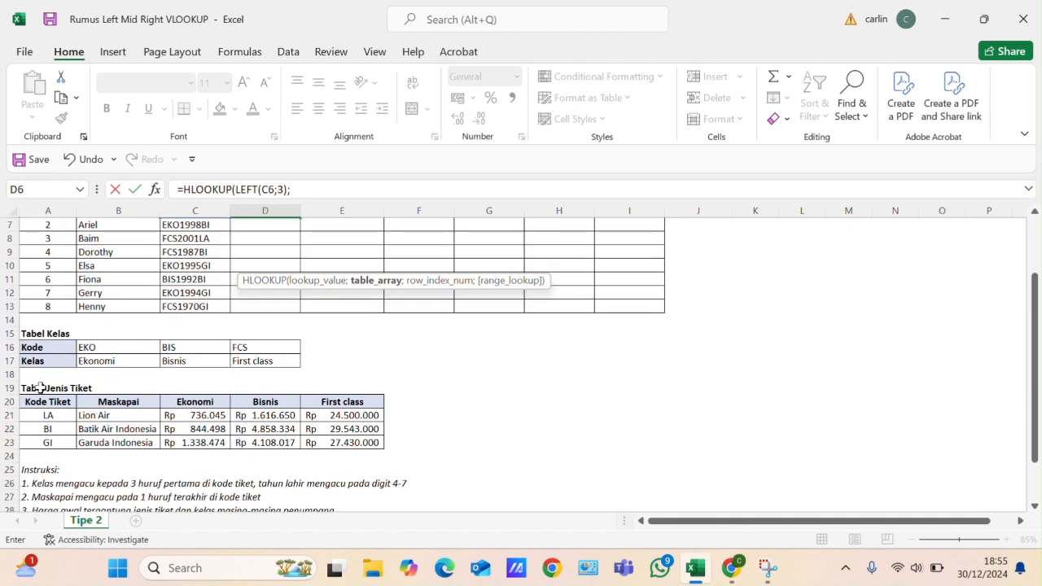
pyautogui.moveTo(32, 347); pyautogui.dragTo(268, 358)
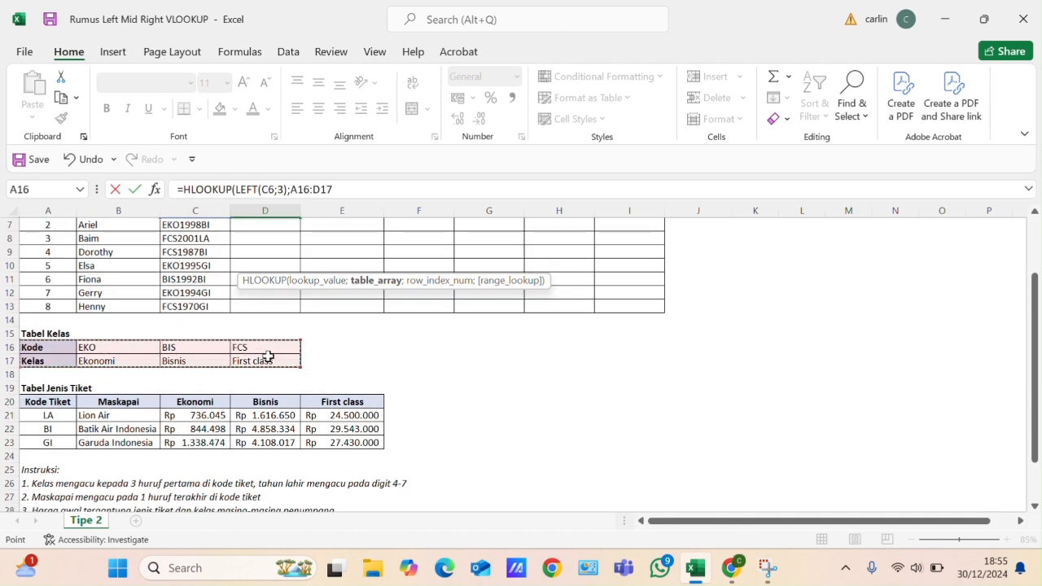
pyautogui.press('F4')
pyautogui.write(';')
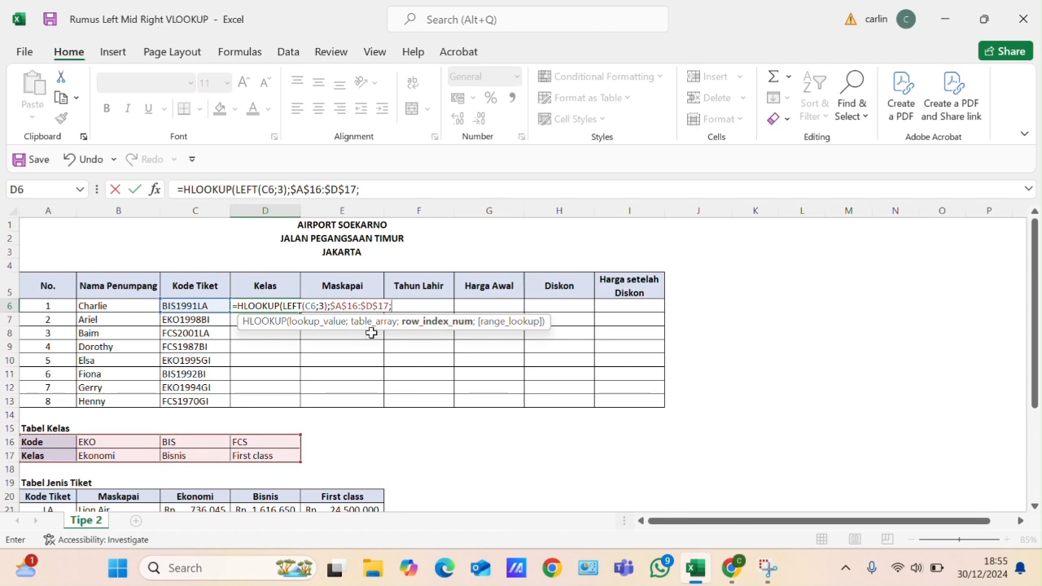
# - Complete the HLOOKUP in D6 with row index 2 and range lookup 0, and commit the formula
pyautogui.scroll(-1, 344, 342)
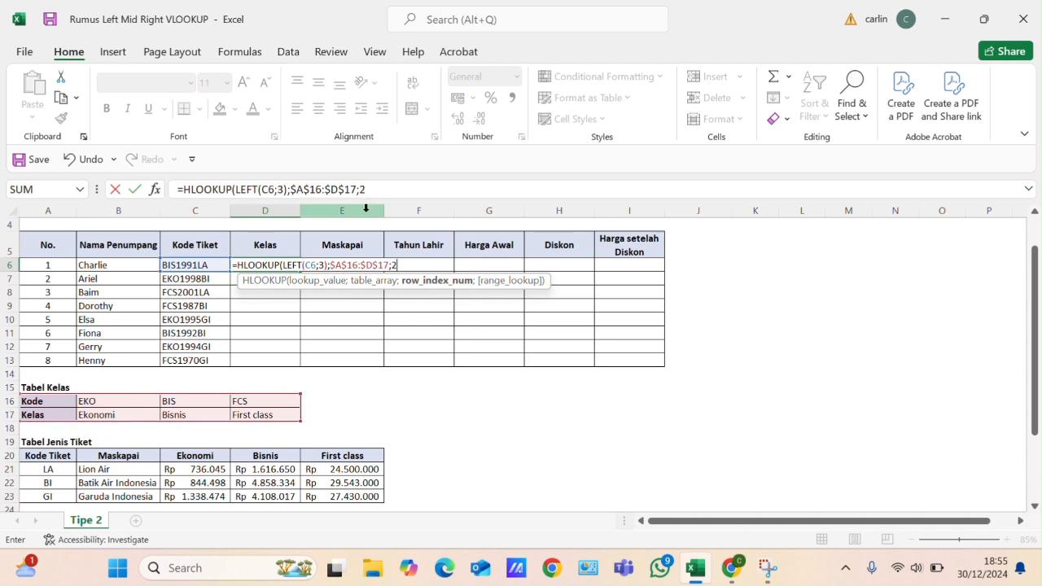
pyautogui.write(';')
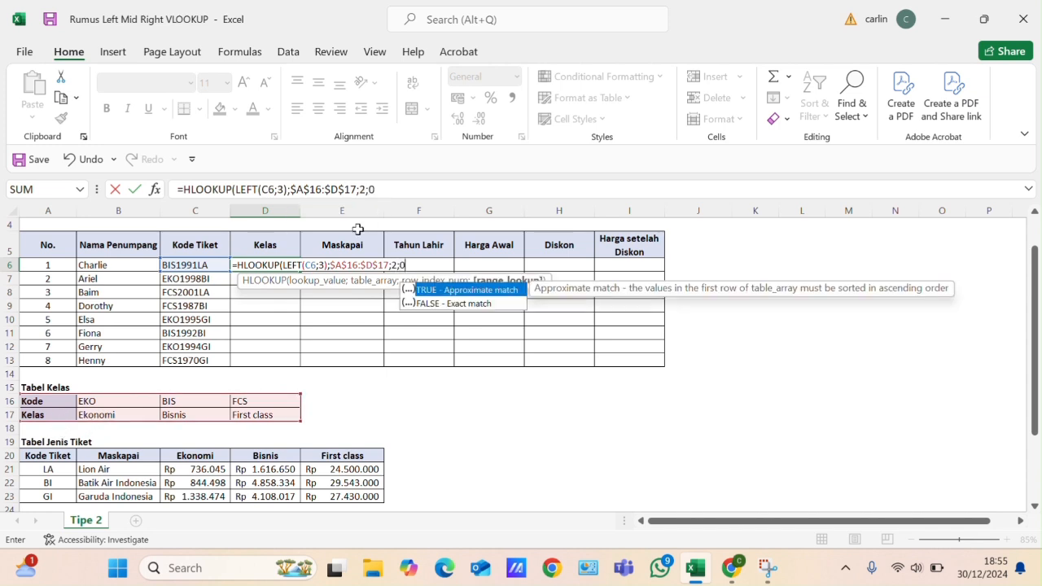
pyautogui.write('0)')
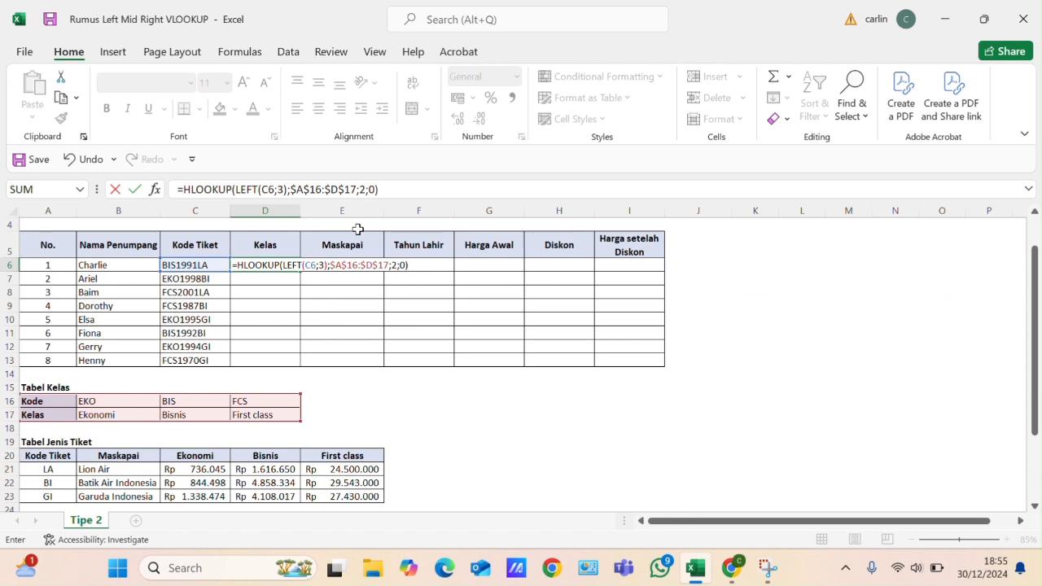
pyautogui.click(440, 24)
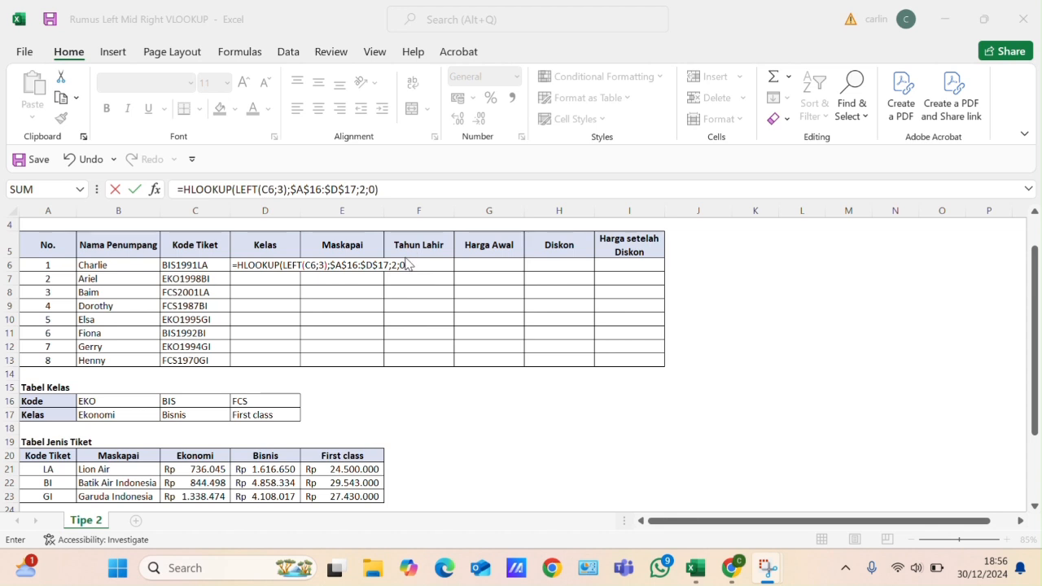
pyautogui.click(415, 183)
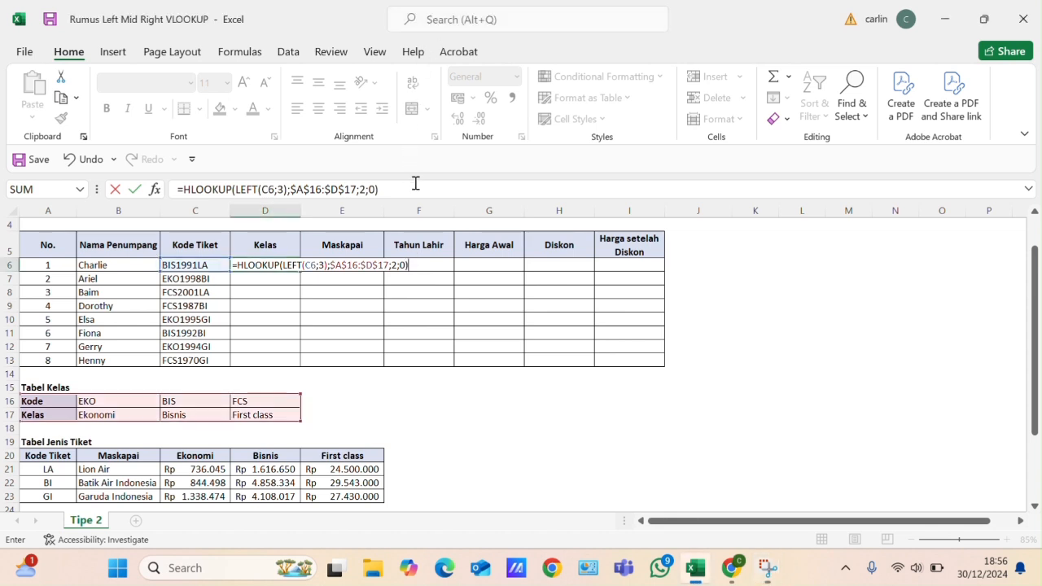
pyautogui.click(415, 187)
pyautogui.press('Return')
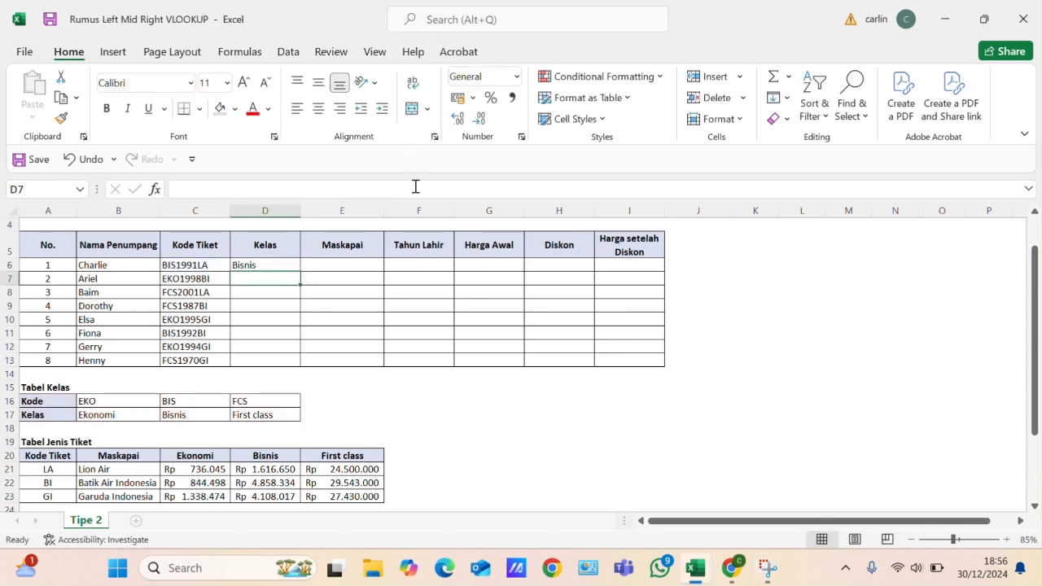
# - Fill the Kelas formula from D6 down to D13 and inspect the copied formula in D11
pyautogui.click(246, 265)
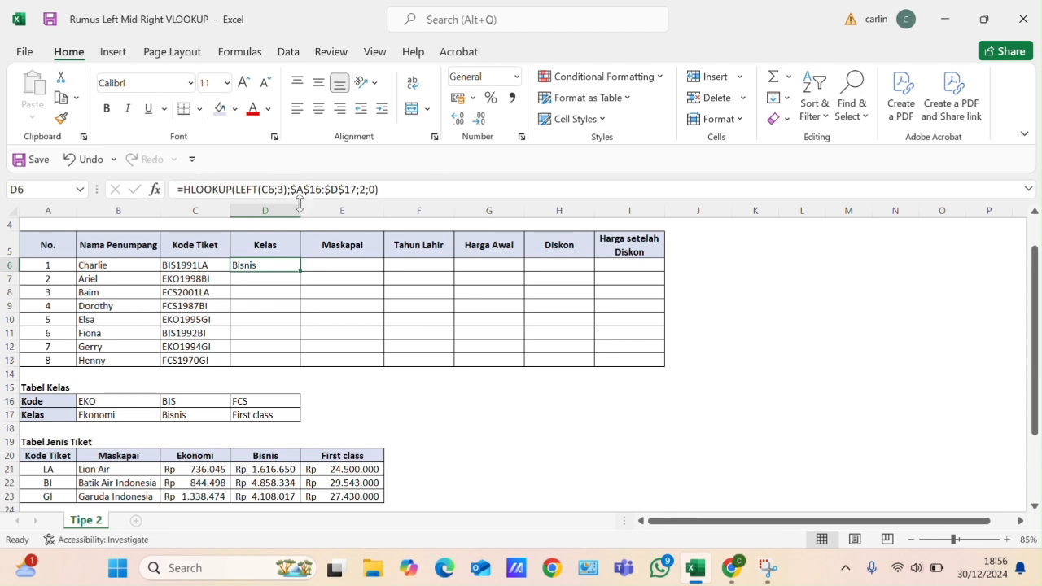
pyautogui.doubleClick(301, 274)
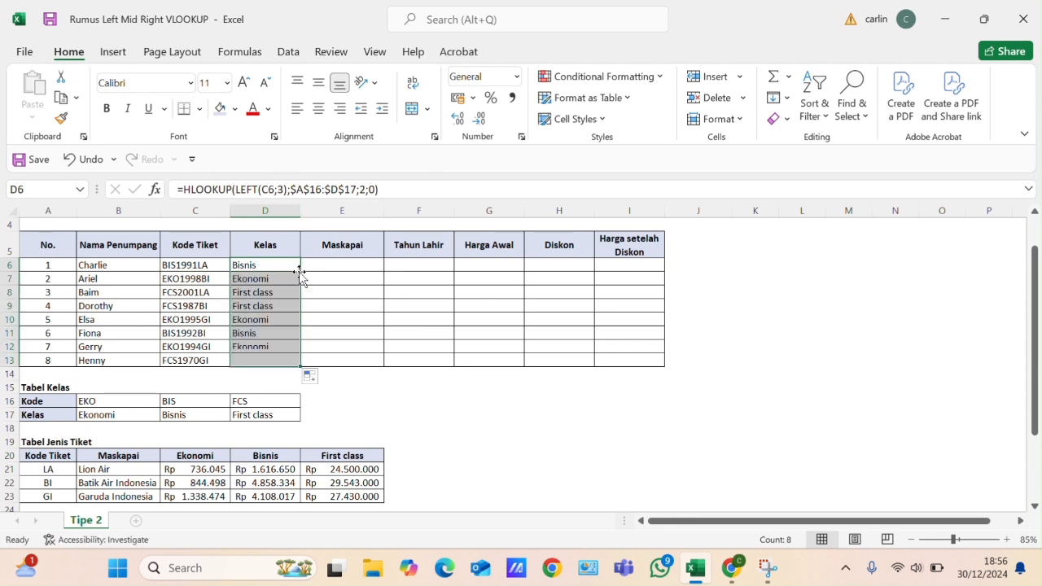
pyautogui.click(250, 335)
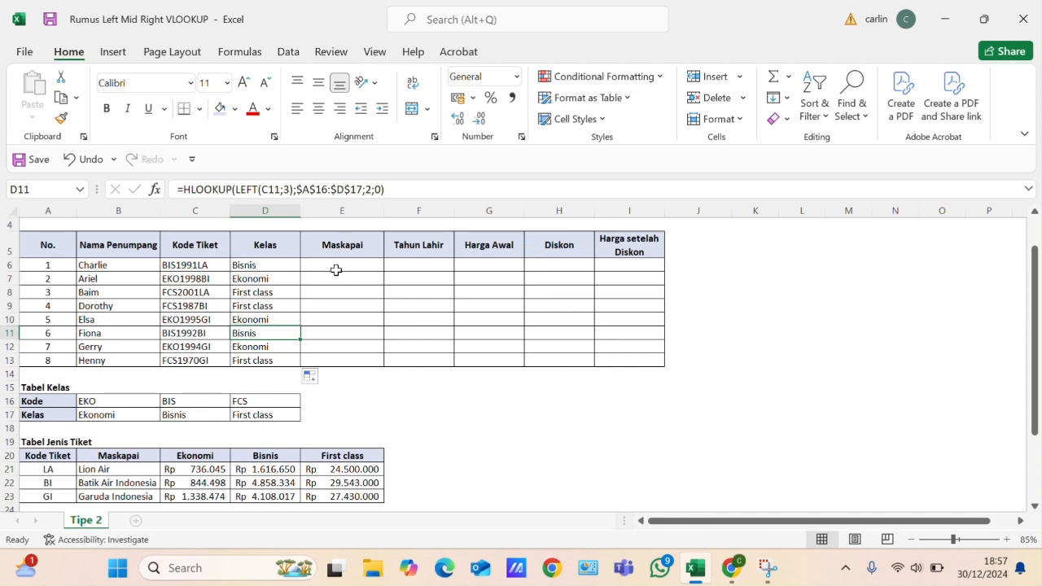
# - Start a VLOOKUP formula in cell E6, the first passenger's Maskapai cell
pyautogui.scroll(-1, 322, 290)
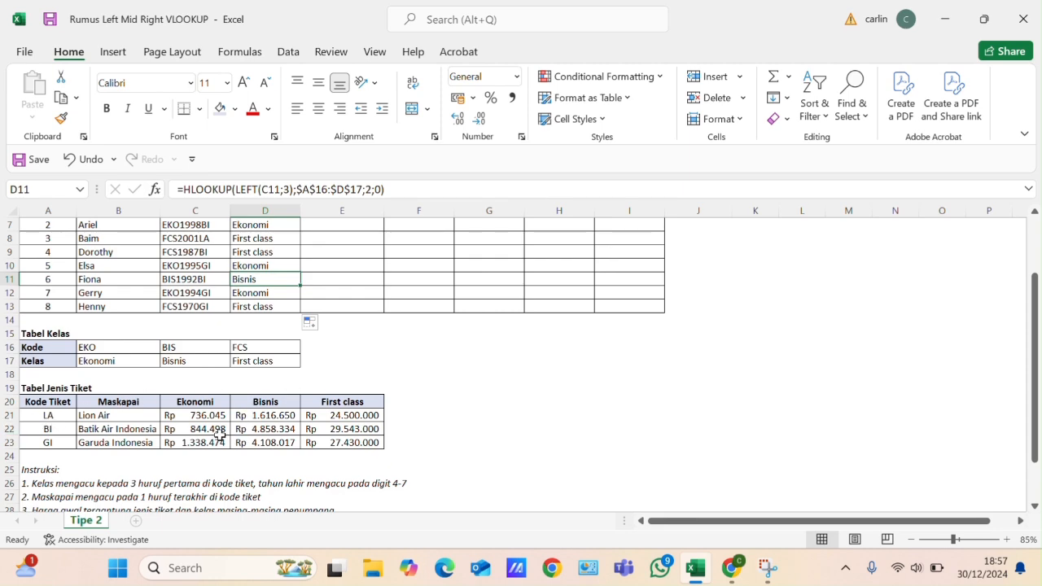
pyautogui.scroll(2, 331, 304)
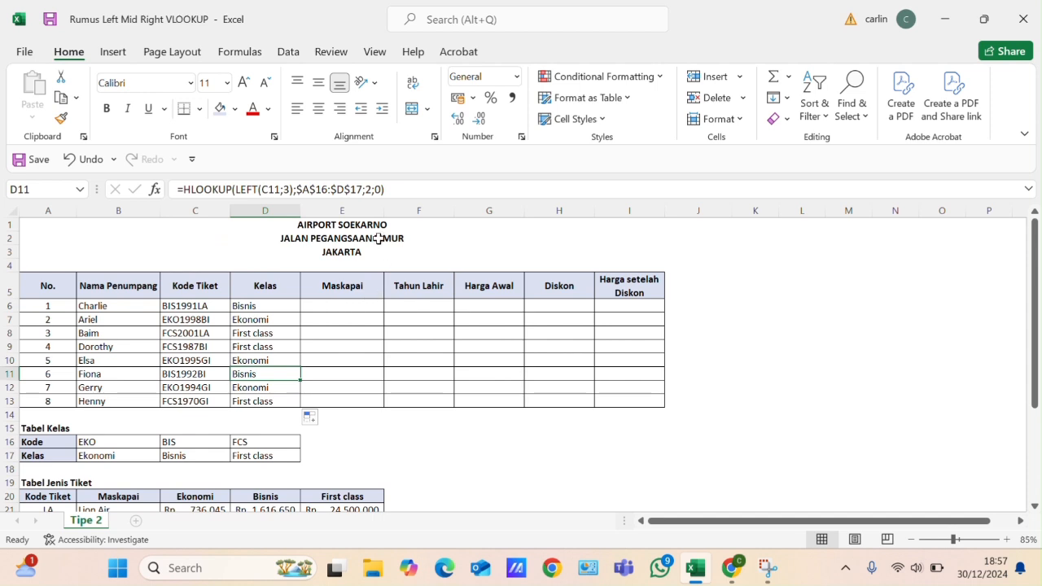
pyautogui.click(344, 304)
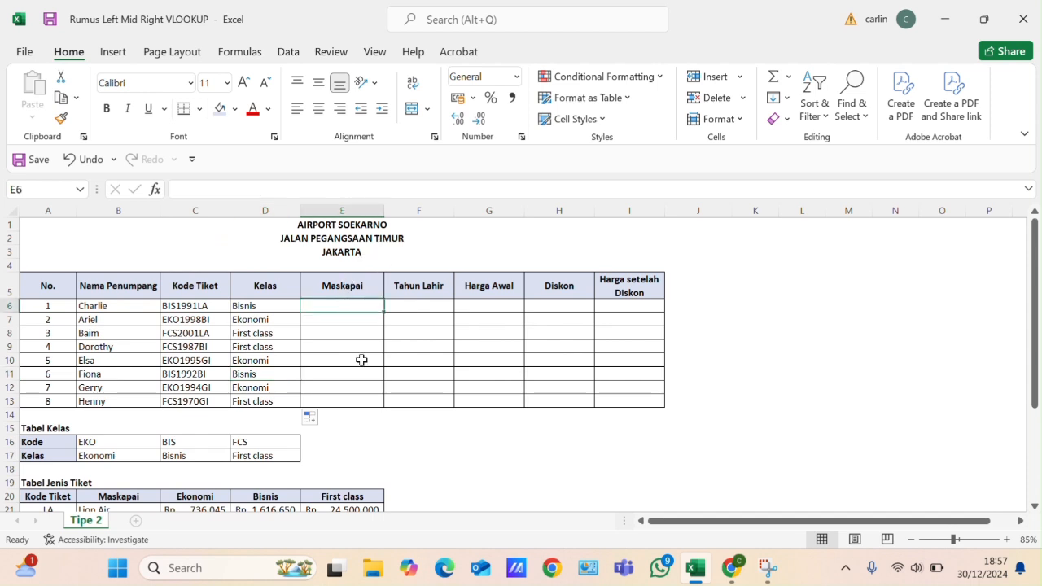
pyautogui.write('=vl')
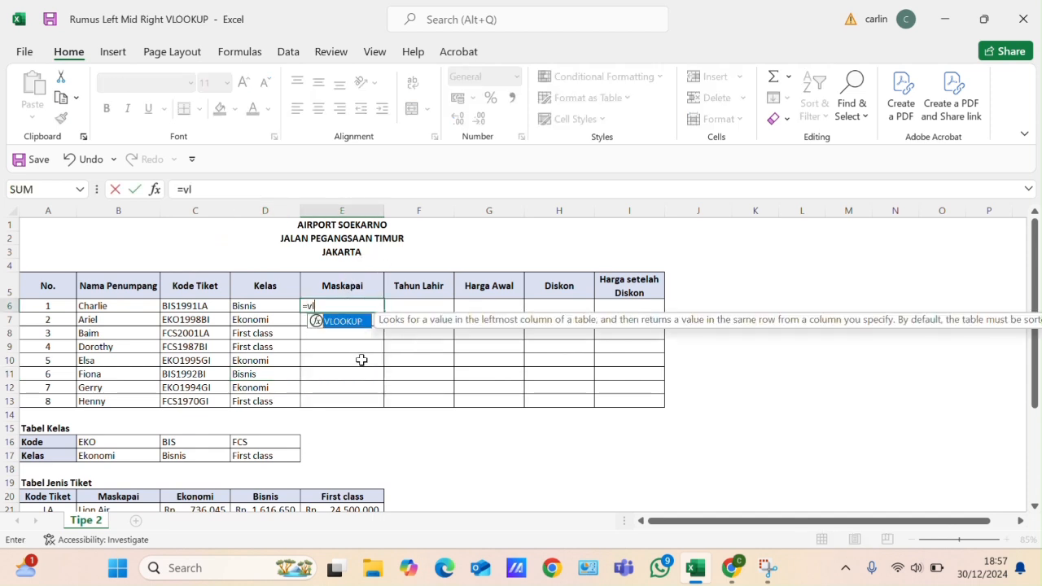
pyautogui.write('oo')
pyautogui.doubleClick(342, 321)
# - Enter RIGHT(C6;2) as the VLOOKUP lookup value, taking the last two characters of the ticket code
pyautogui.scroll(-3, 357, 360)
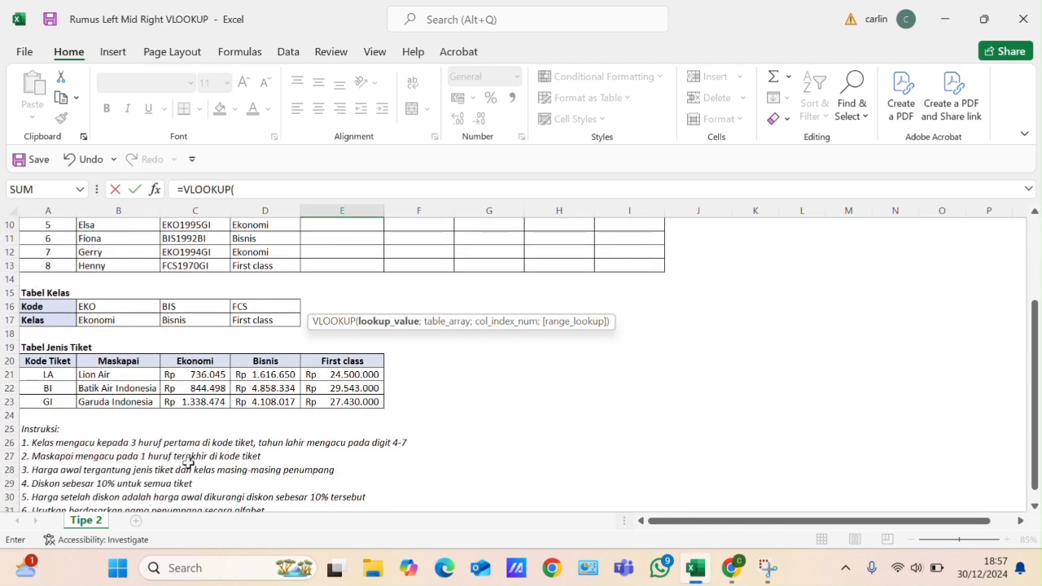
pyautogui.scroll(2, 280, 443)
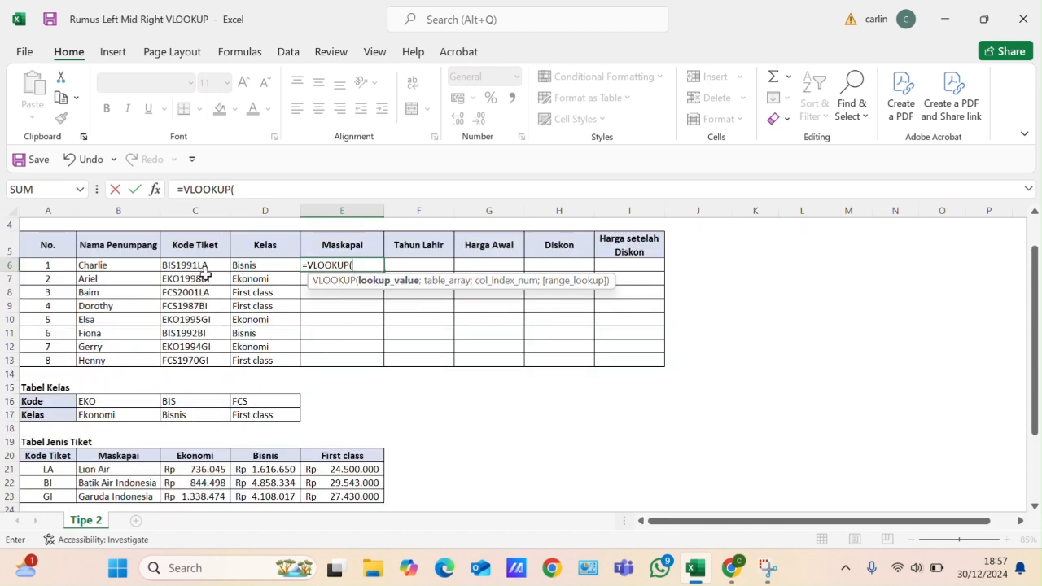
pyautogui.write('right')
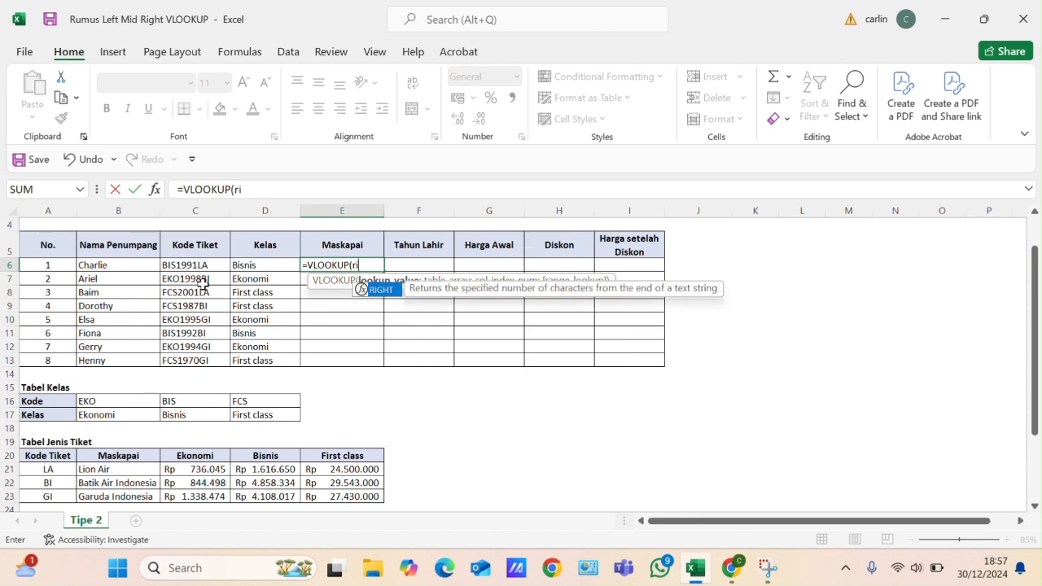
pyautogui.doubleClick(376, 290)
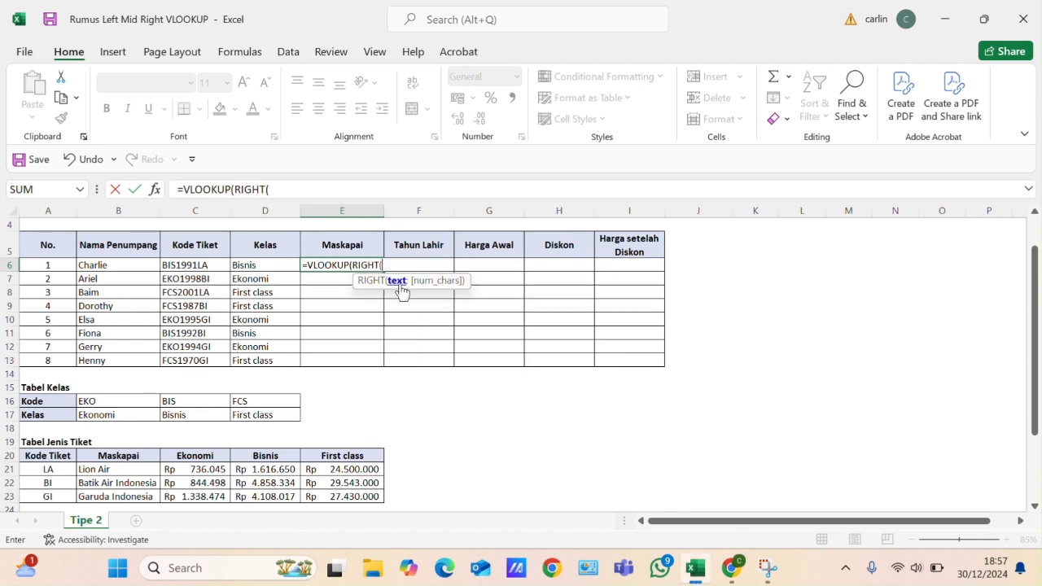
pyautogui.click(190, 265)
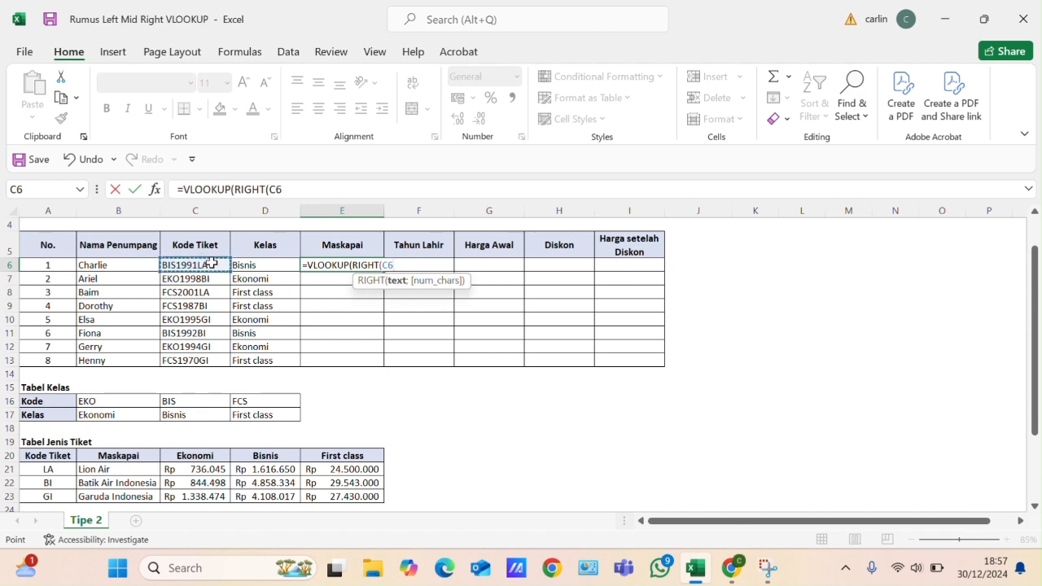
pyautogui.write('2')
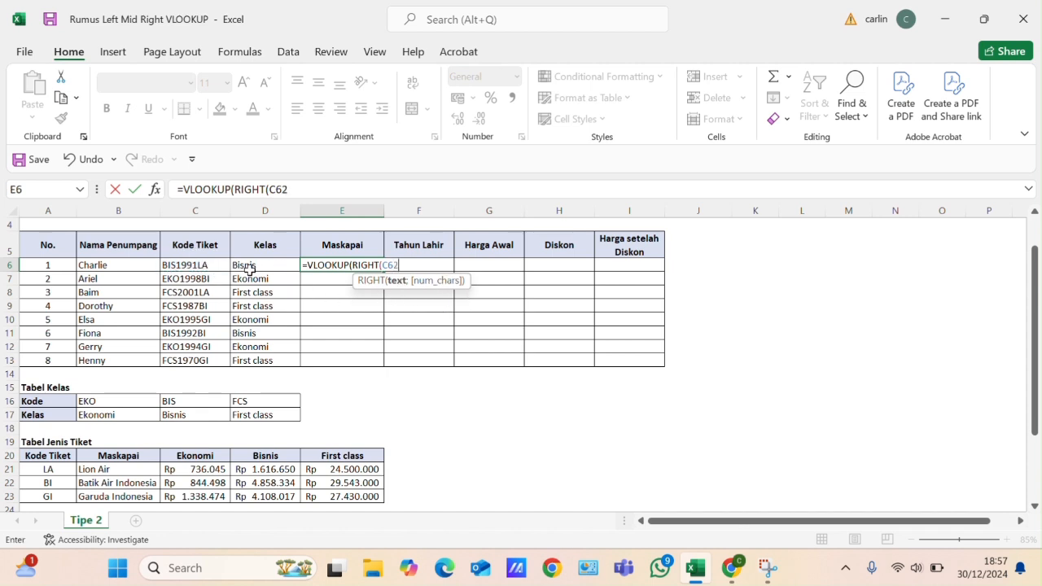
pyautogui.press('BackSpace')
pyautogui.write(';')
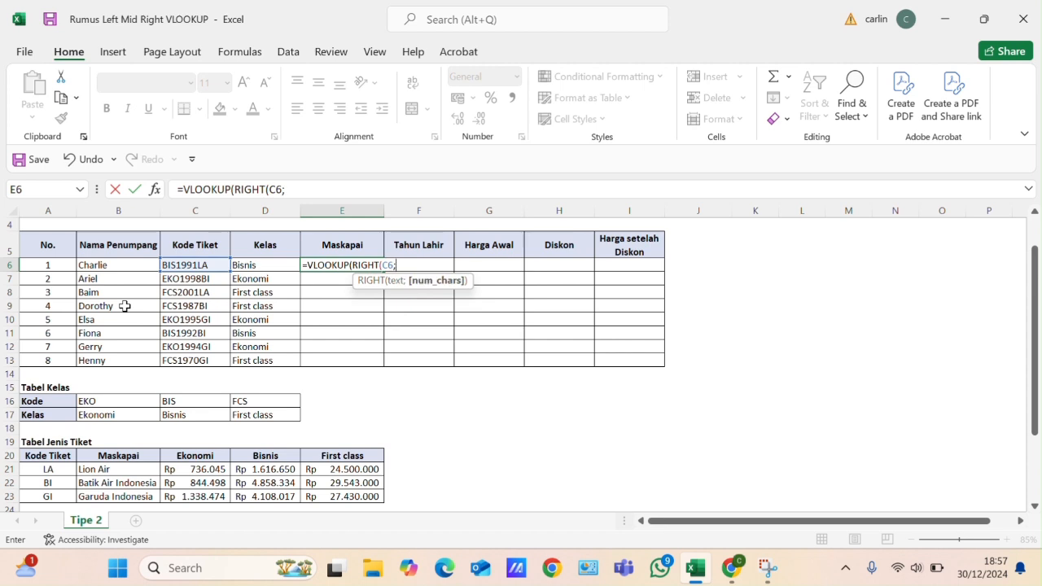
pyautogui.write('2)')
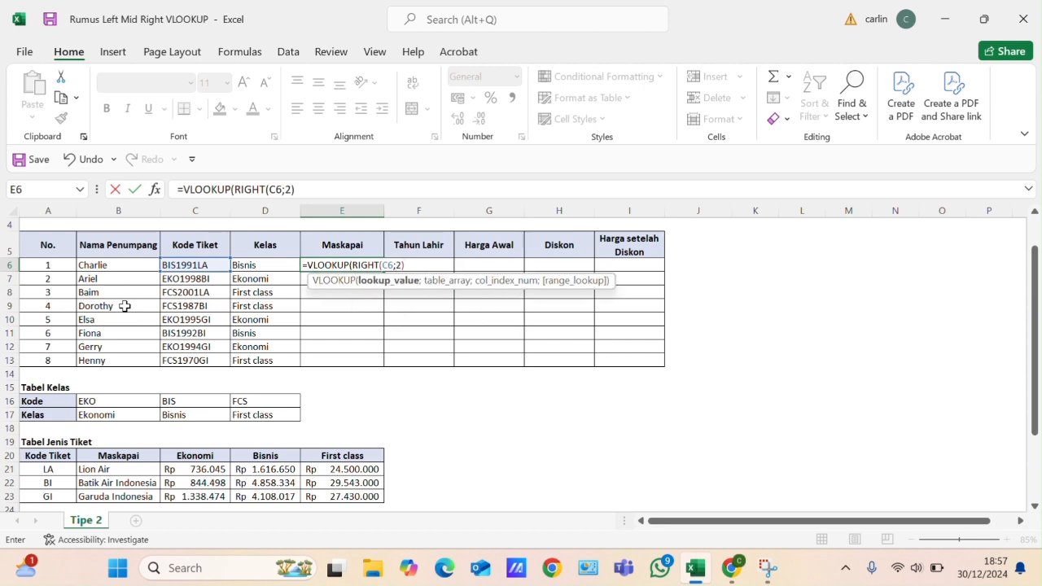
pyautogui.write(';')
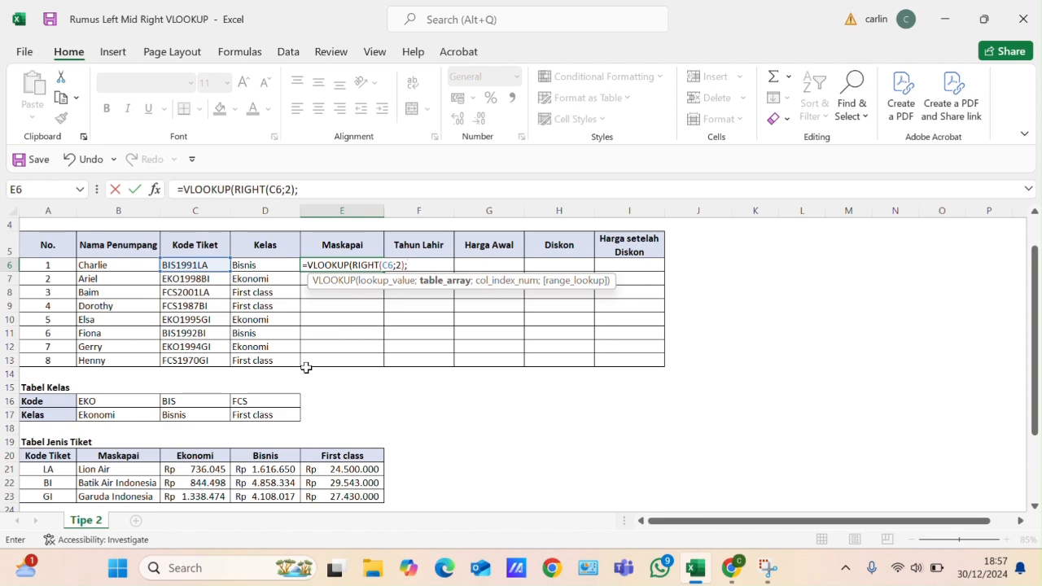
# - Add the Tabel Jenis Tiket range $A$20:$E$23 as the VLOOKUP table array, locked as an absolute reference
pyautogui.scroll(-1, 244, 375)
pyautogui.moveTo(33, 402); pyautogui.dragTo(346, 440)
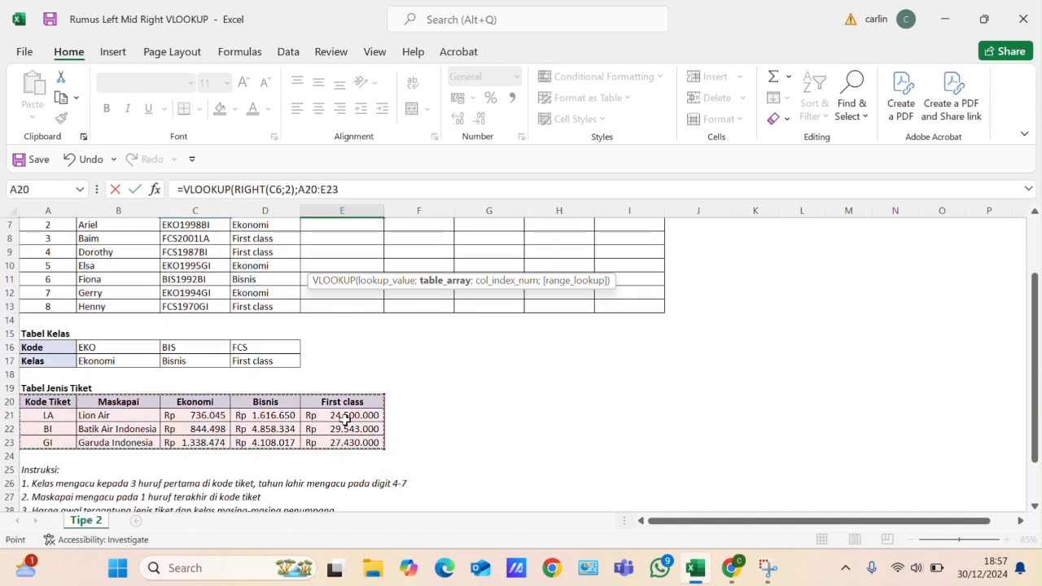
pyautogui.press('F4')
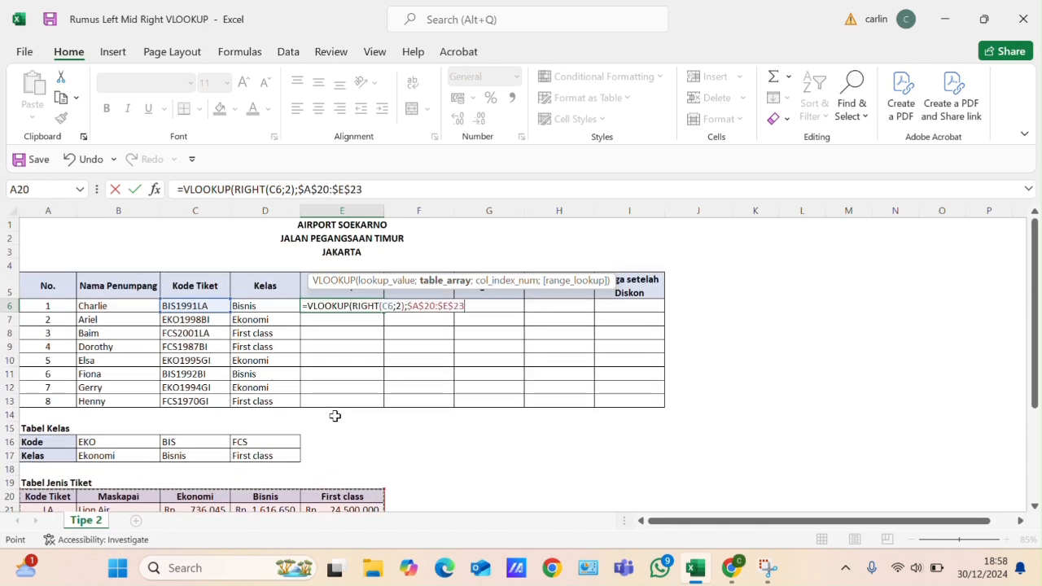
pyautogui.write(';')
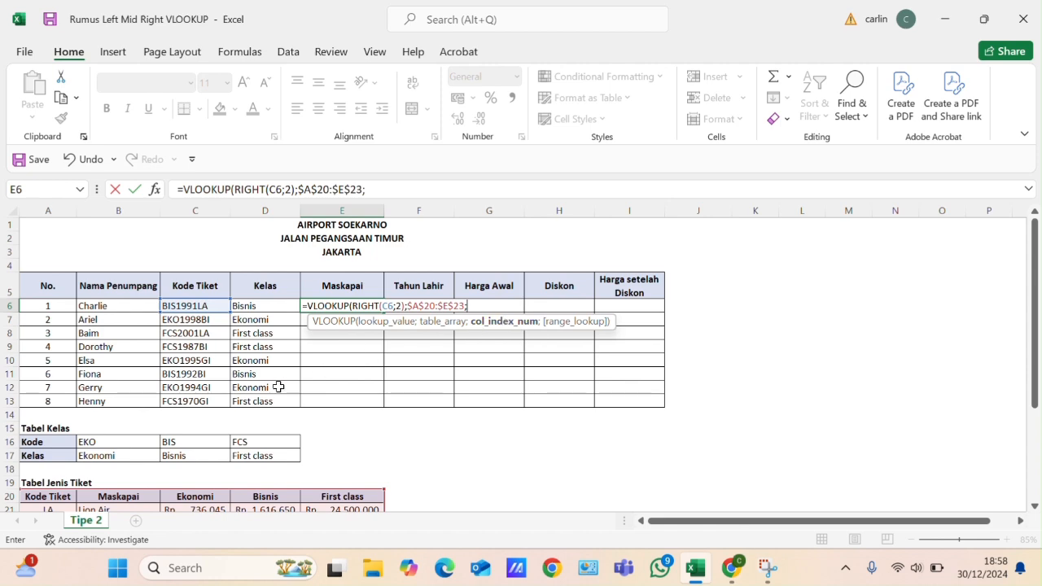
# - Complete the VLOOKUP in E6 with column index 2 and range lookup 0, and commit the formula
pyautogui.scroll(-2, 308, 283)
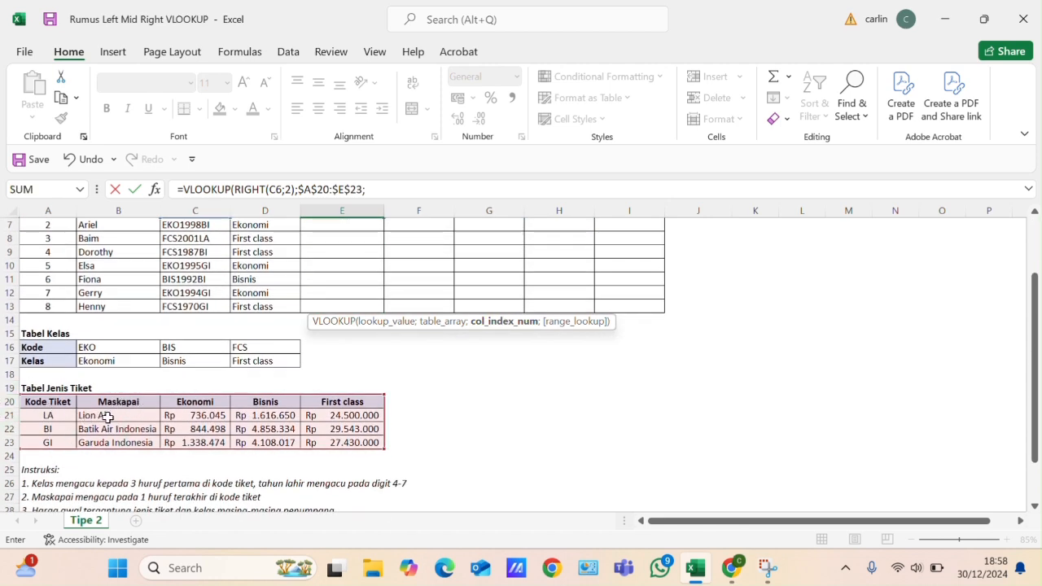
pyautogui.scroll(2, 165, 398)
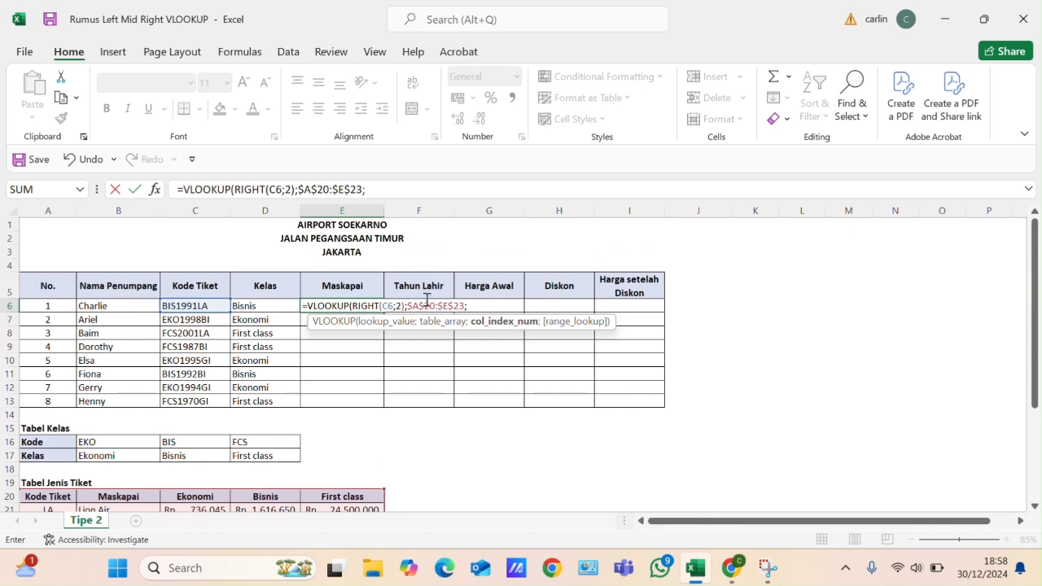
pyautogui.write('2;')
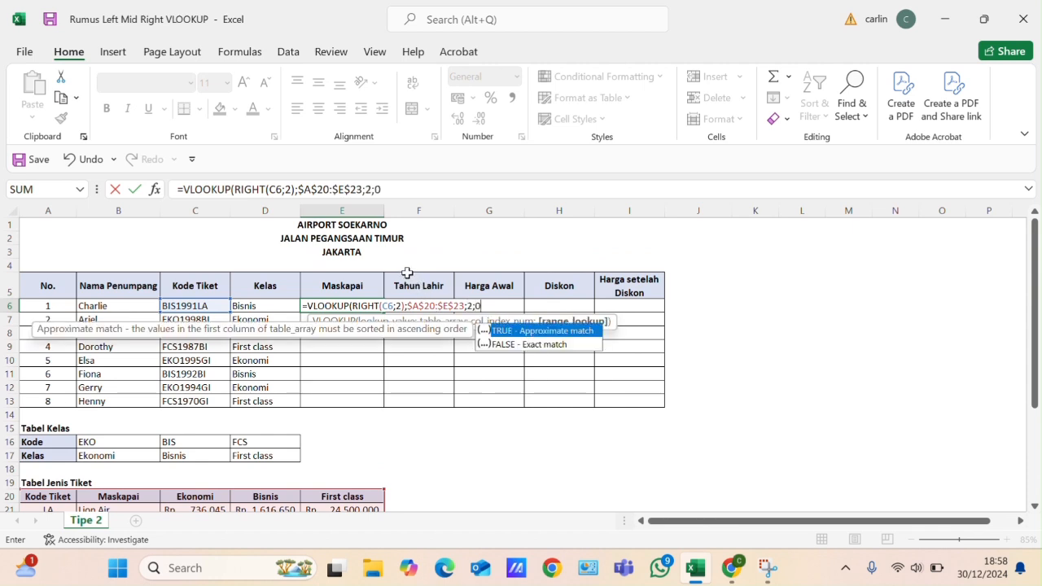
pyautogui.write('0)')
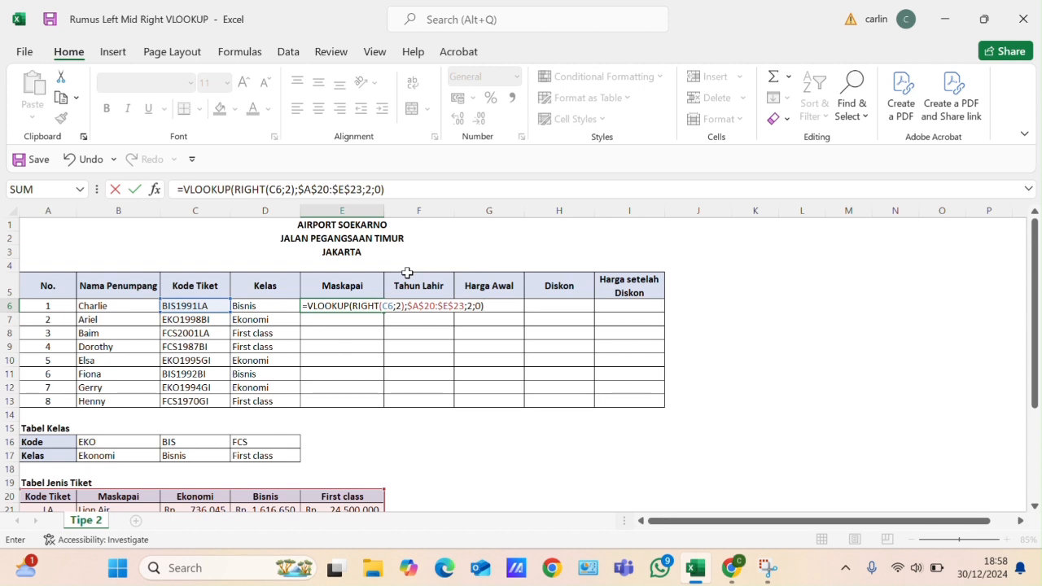
pyautogui.press('Return')
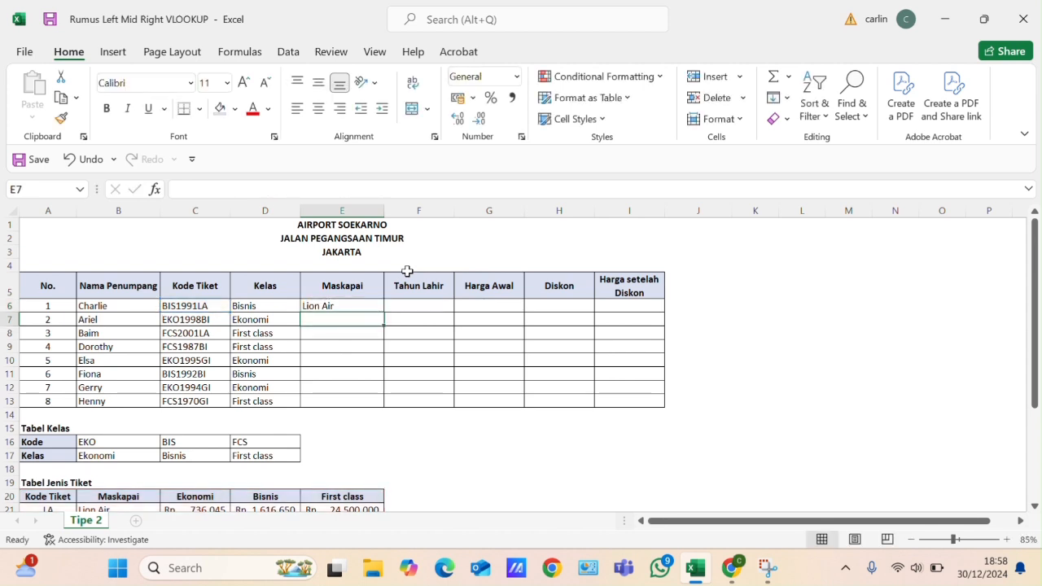
# - Fill the VLOOKUP formula in E6 down the Maskapai column through the last passenger in E13
pyautogui.click(361, 306)
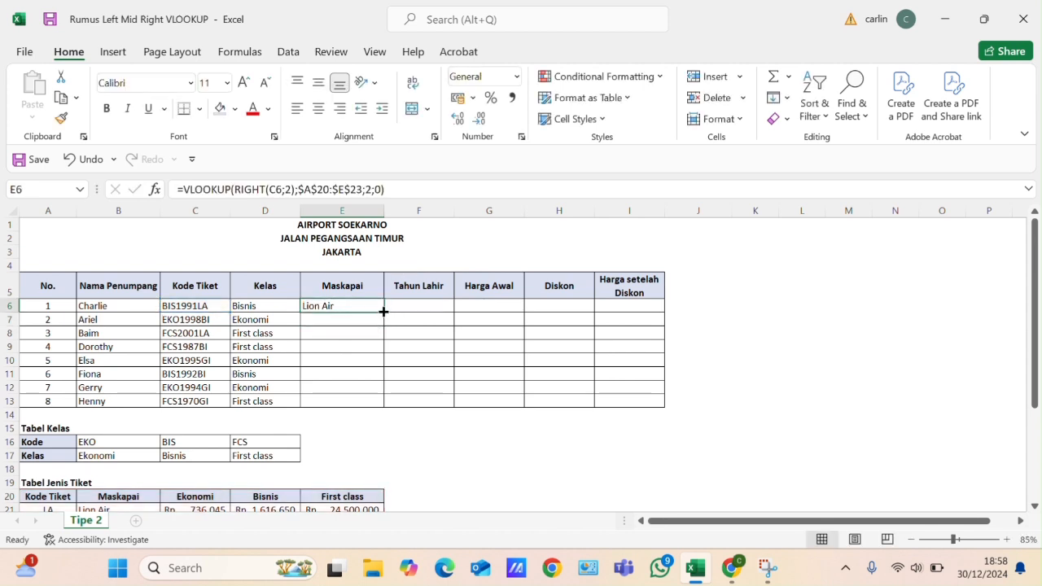
pyautogui.doubleClick(383, 311)
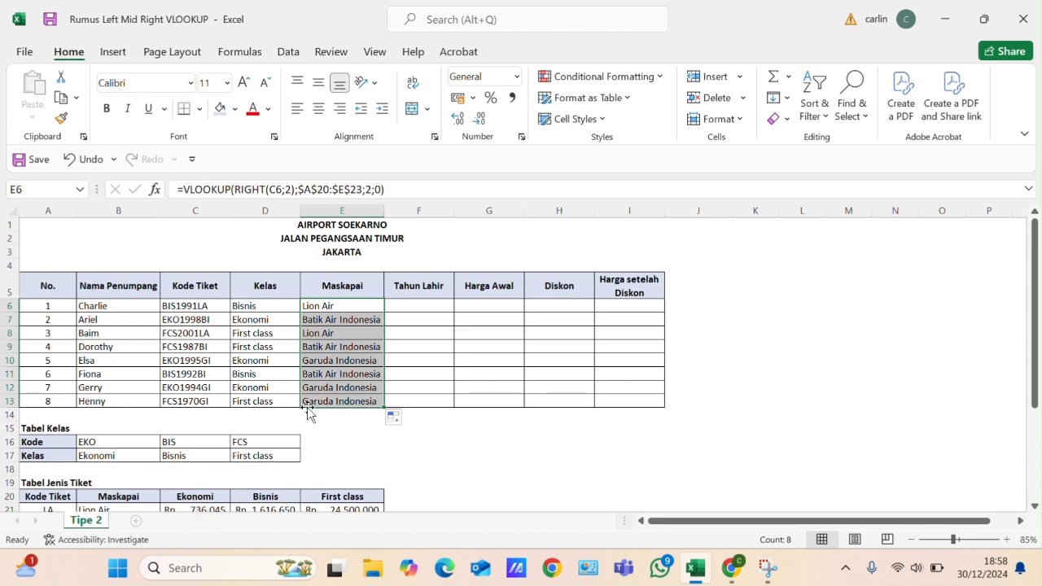
# - Review the Instruksi list and the lookup tables below the passenger table for the Tahun Lahir rule
pyautogui.click(425, 302)
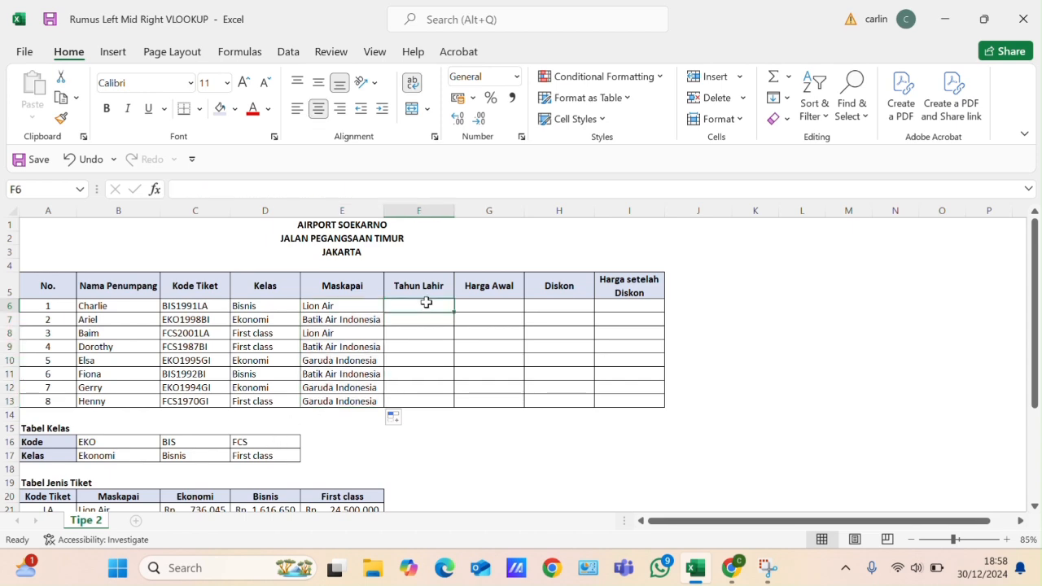
pyautogui.scroll(-3, 407, 325)
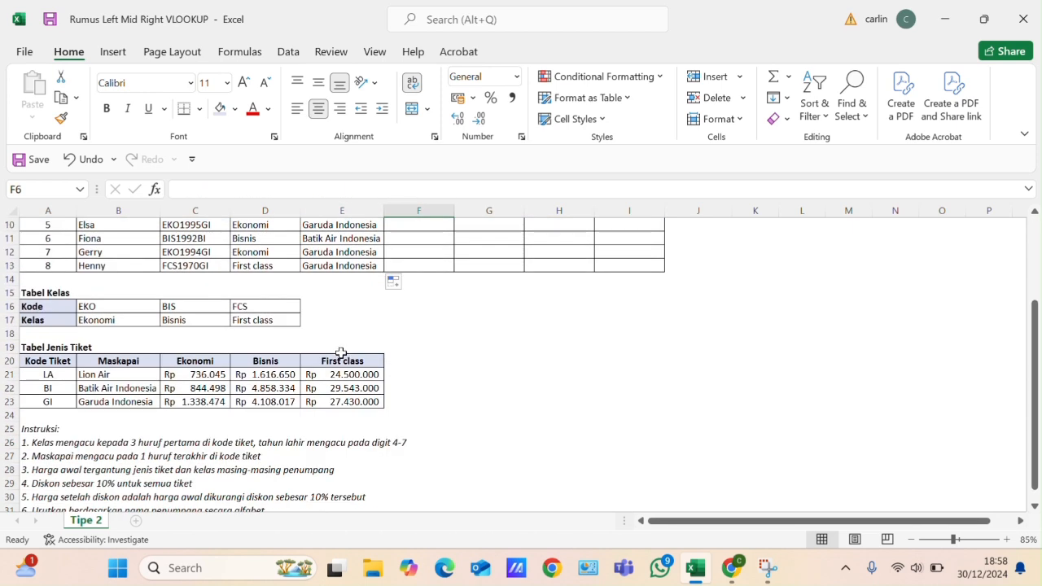
pyautogui.scroll(3, 351, 358)
pyautogui.scroll(-3, 260, 413)
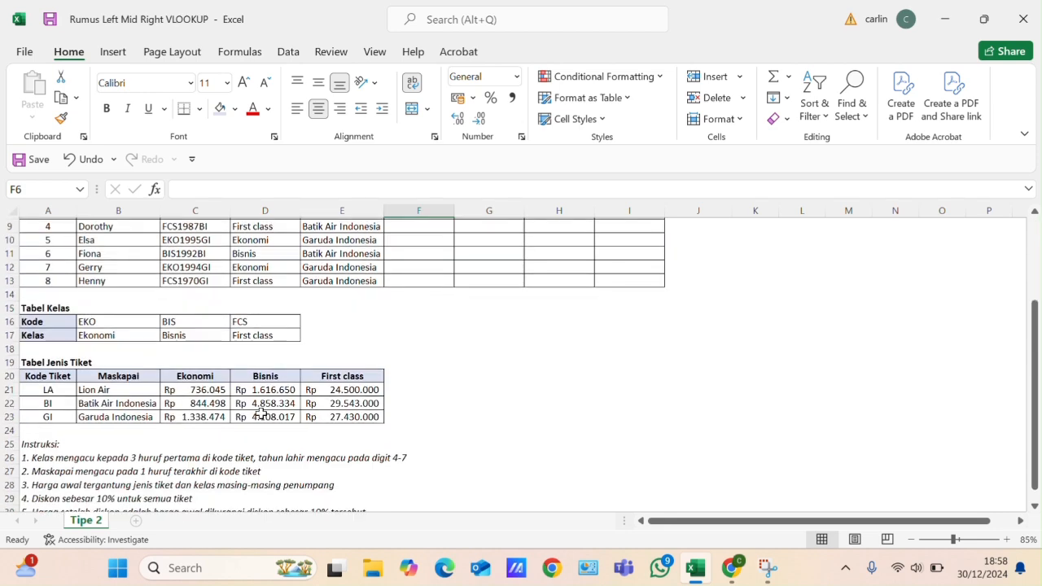
pyautogui.scroll(-1, 260, 413)
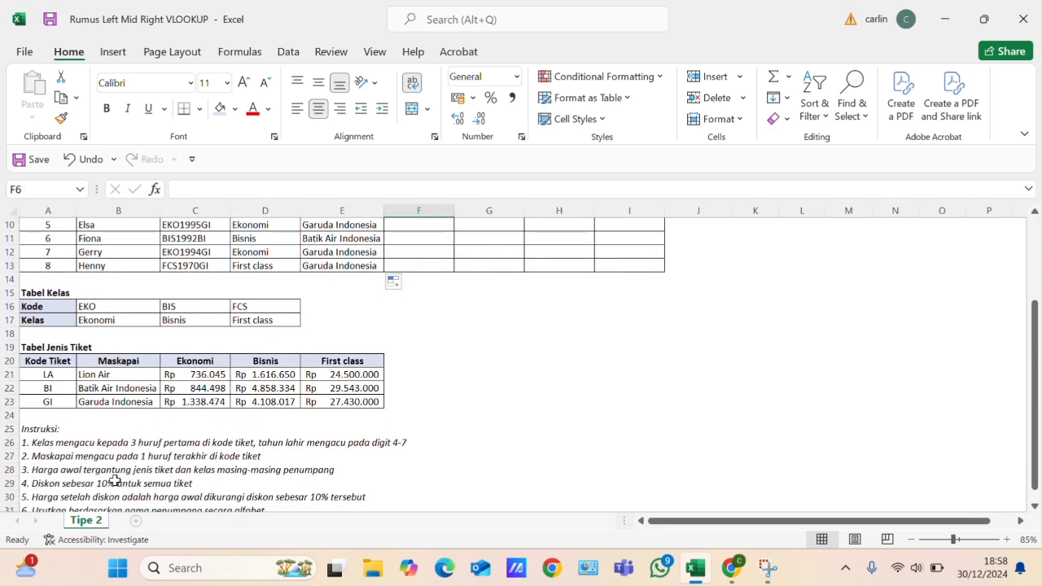
pyautogui.scroll(3, 418, 375)
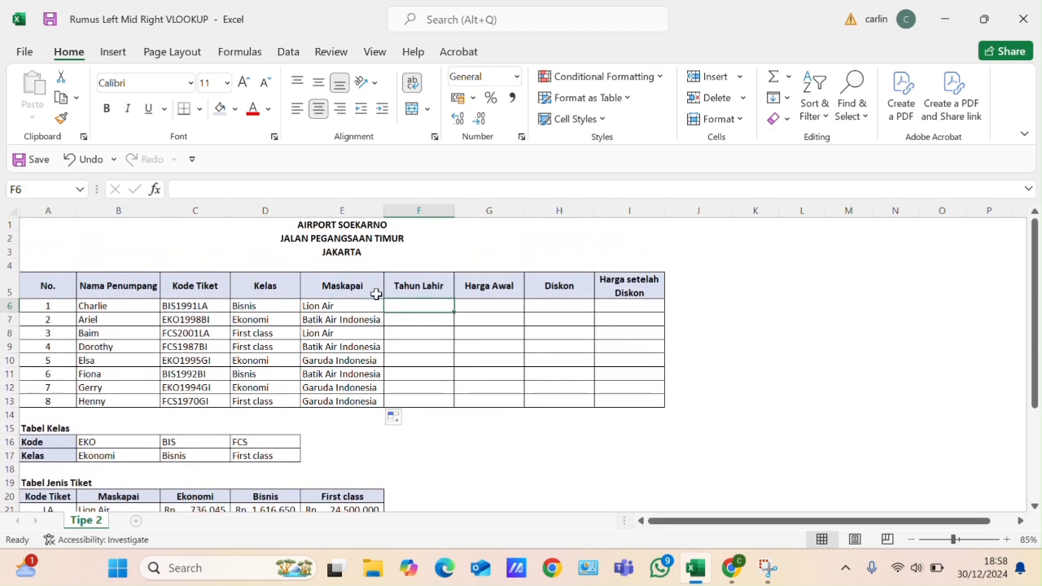
pyautogui.scroll(-1, 257, 392)
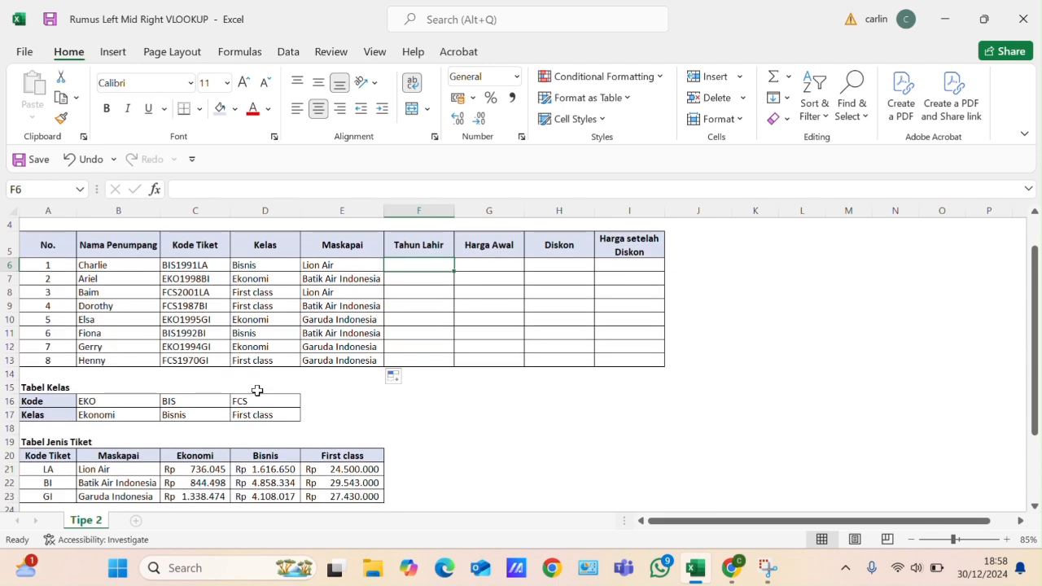
pyautogui.scroll(-1, 276, 383)
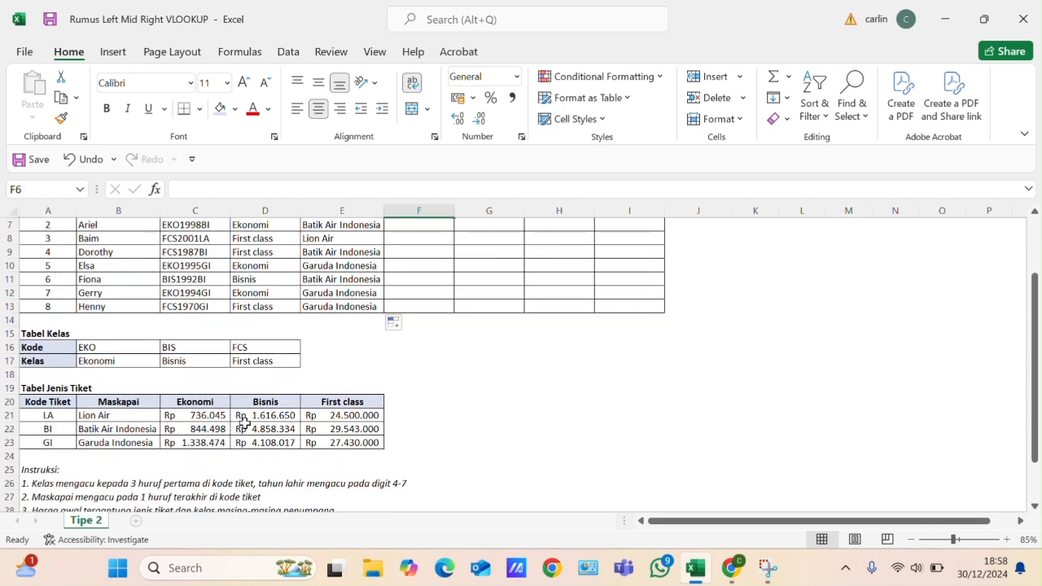
pyautogui.scroll(2, 407, 347)
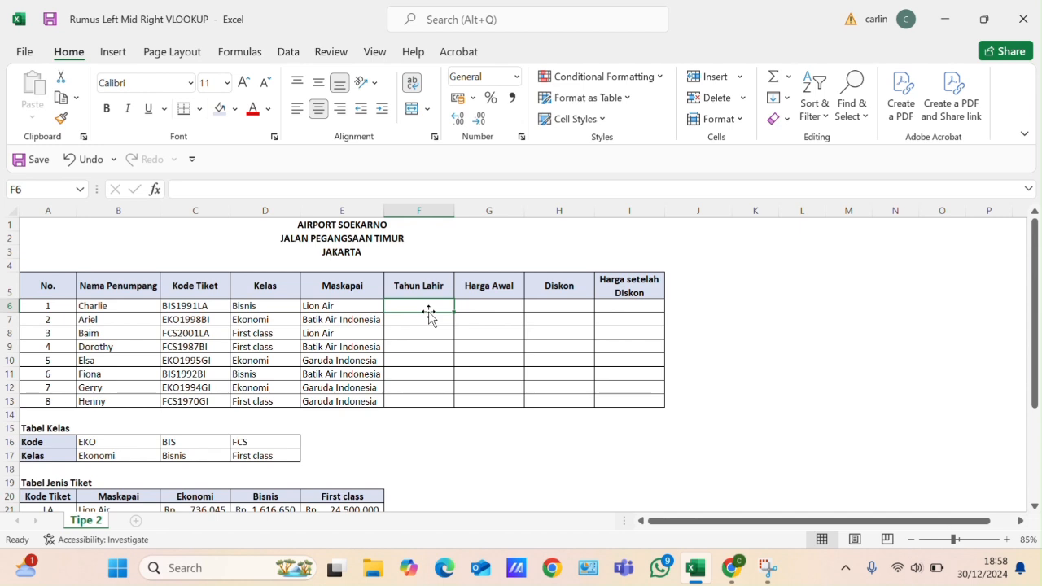
# - Extract the birth year in F6 with =MID(C6;4;4) and fill the formula down the Tahun Lahir column to F13
pyautogui.write('=')
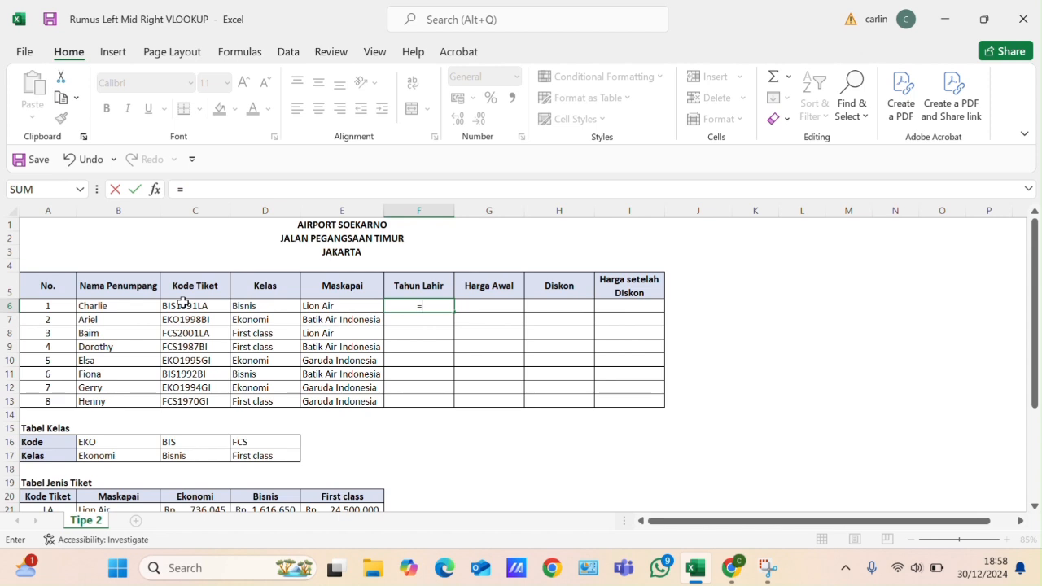
pyautogui.write('MID')
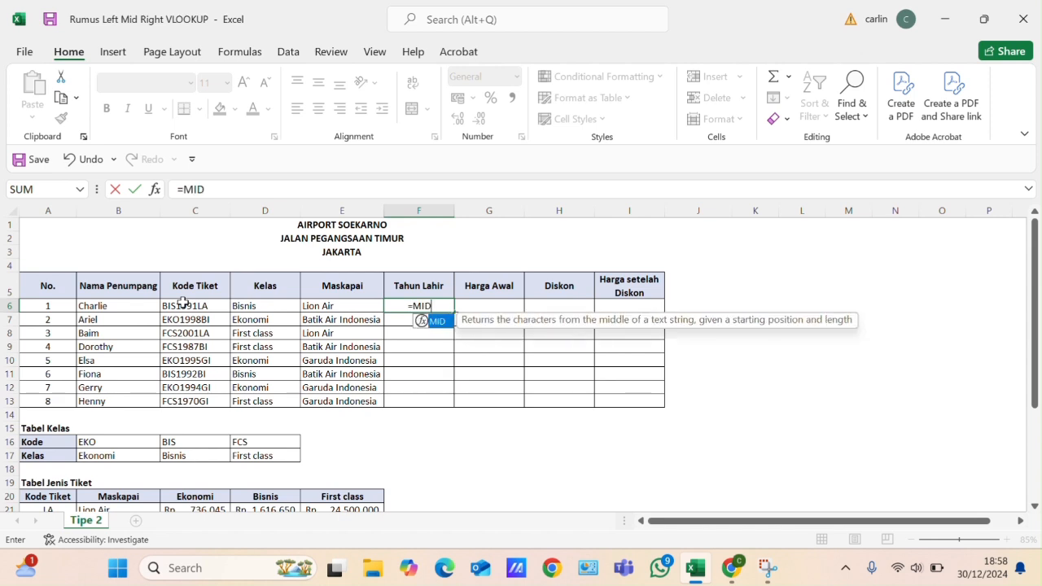
pyautogui.write('(')
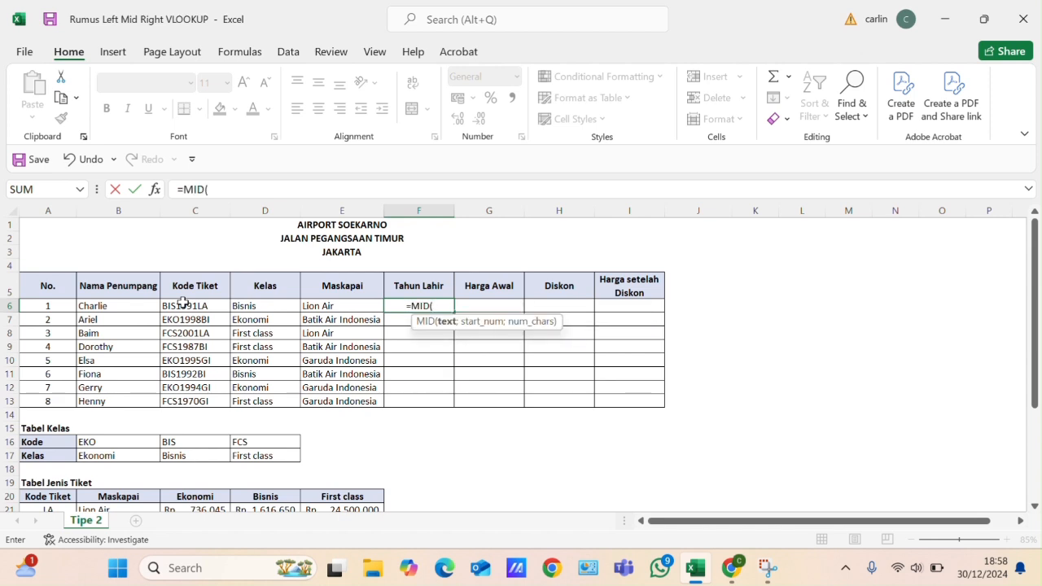
pyautogui.click(213, 303)
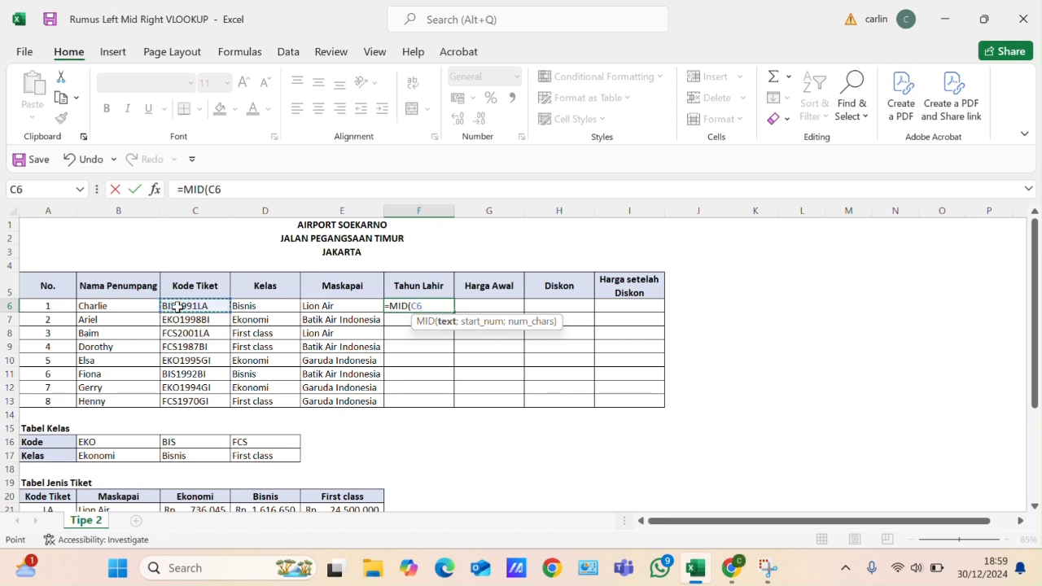
pyautogui.write('4')
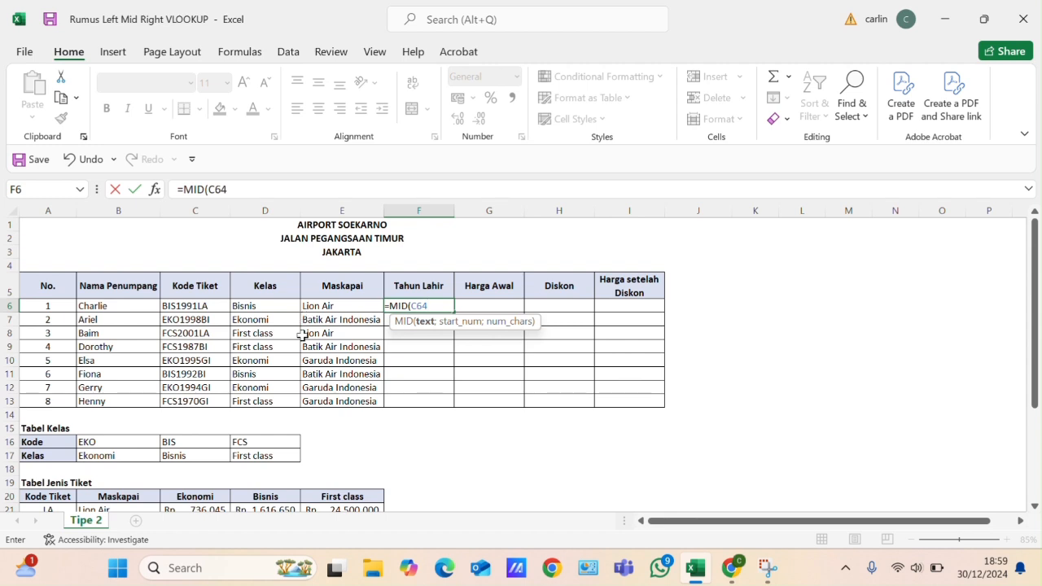
pyautogui.press('BackSpace')
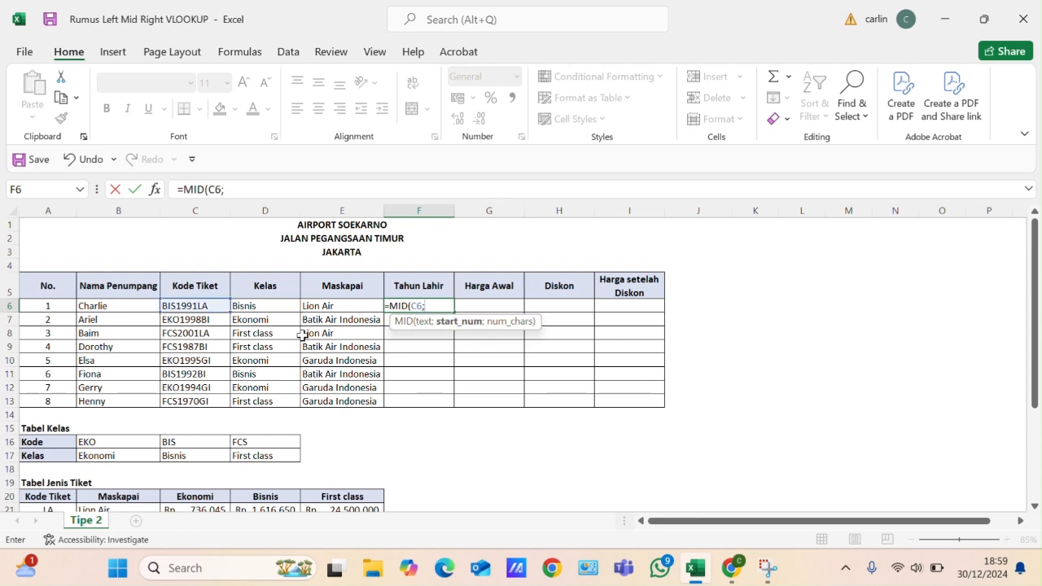
pyautogui.write(';4;')
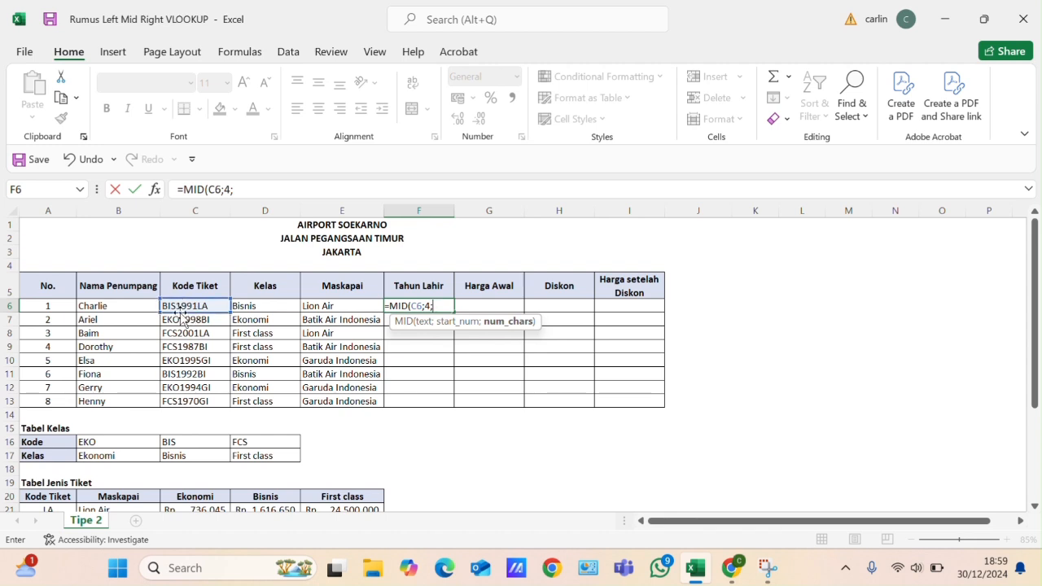
pyautogui.write('4')
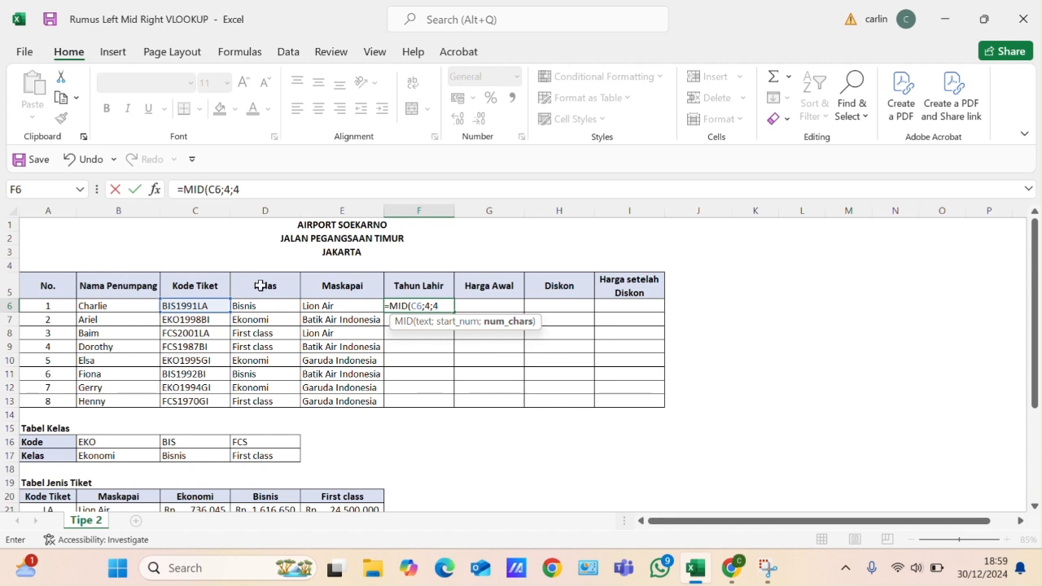
pyautogui.write(')')
pyautogui.press('Return')
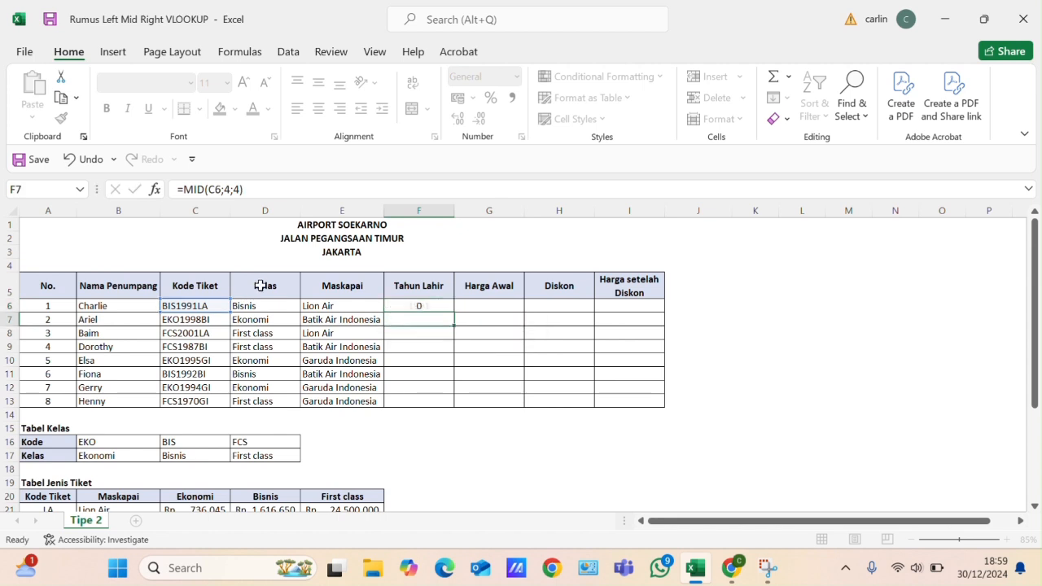
pyautogui.click(412, 307)
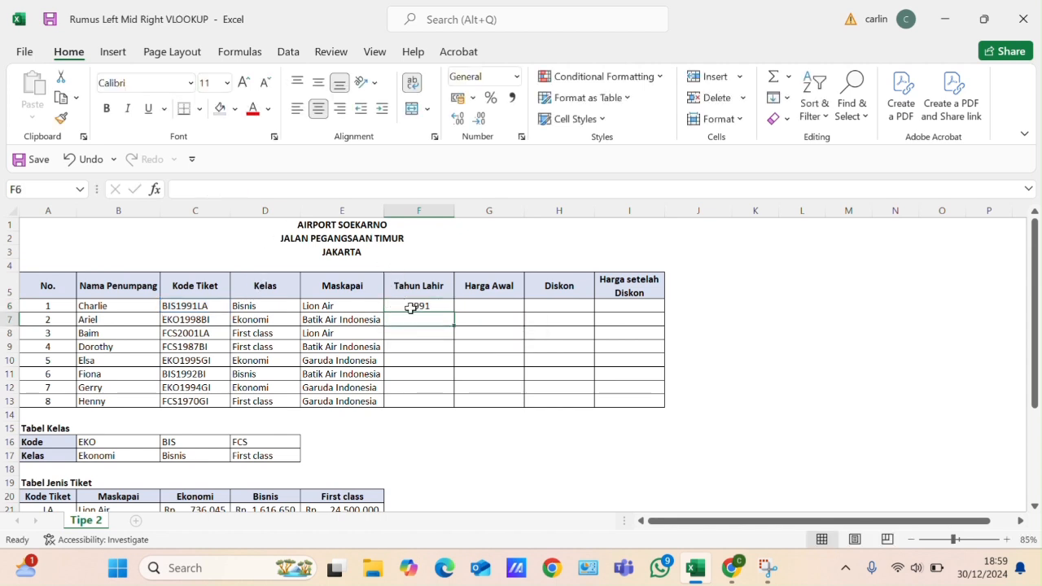
pyautogui.doubleClick(452, 313)
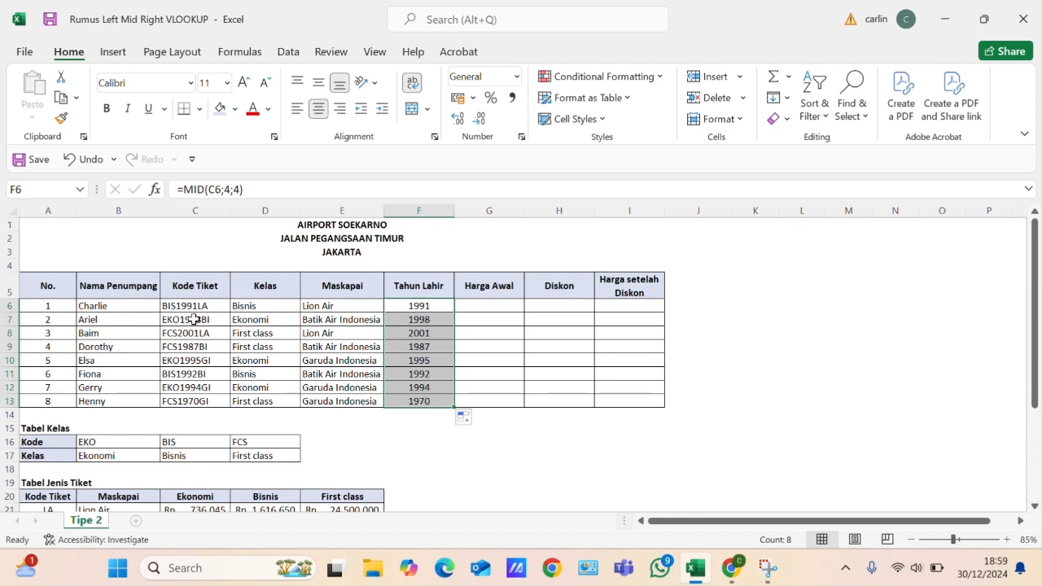
# - Start a VLOOKUP formula in G6, the first passenger's Harga Awal cell, with D6 as the lookup value
pyautogui.click(483, 304)
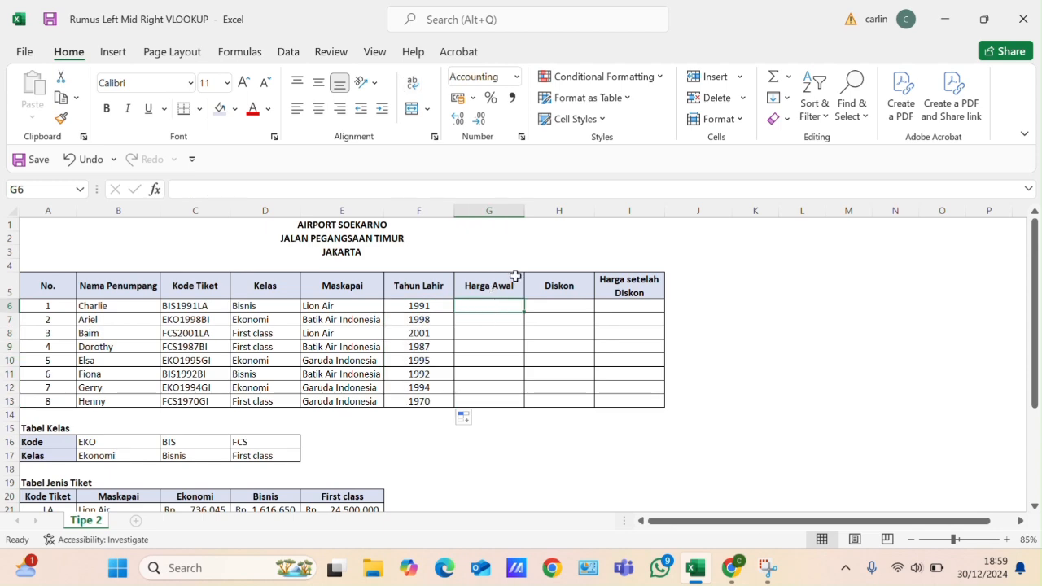
pyautogui.scroll(-1, 501, 281)
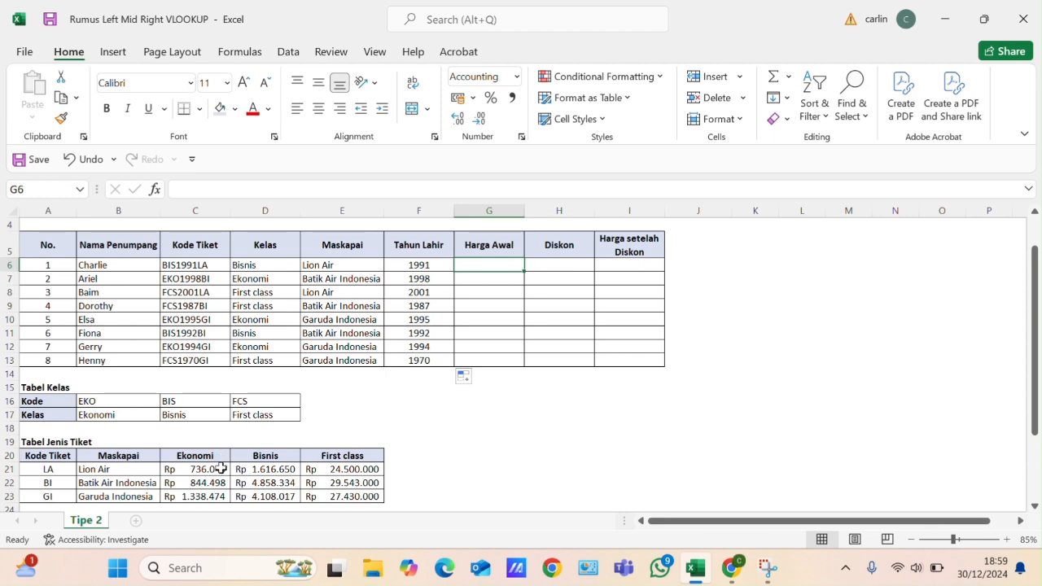
pyautogui.scroll(-2, 221, 469)
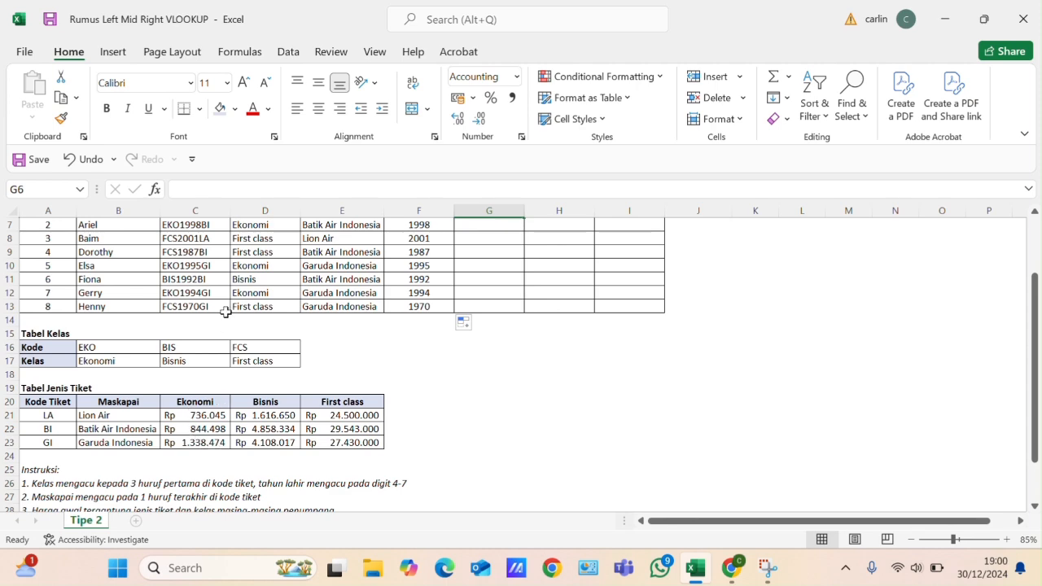
pyautogui.scroll(2, 228, 277)
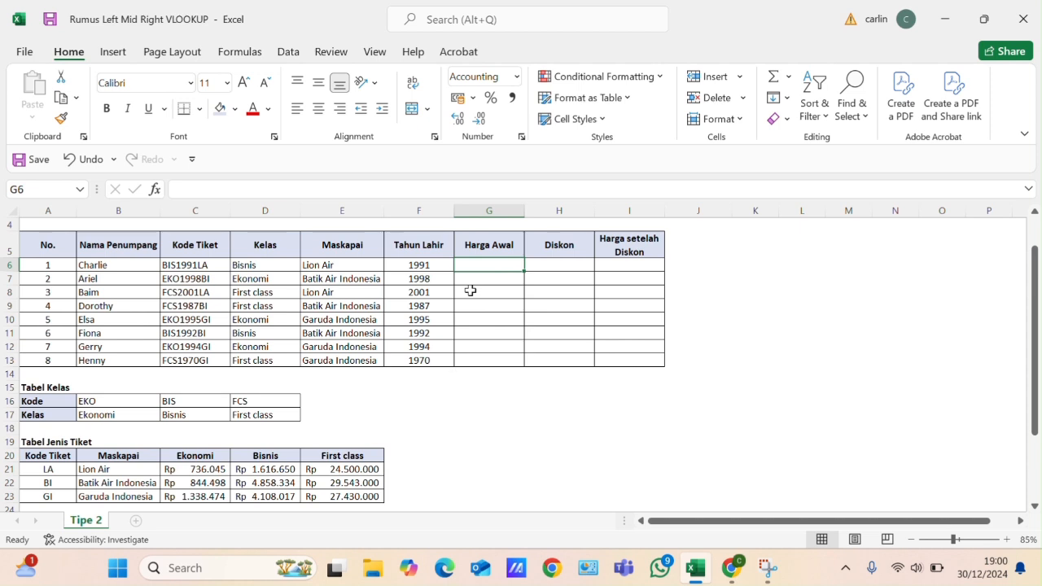
pyautogui.write('=VLO')
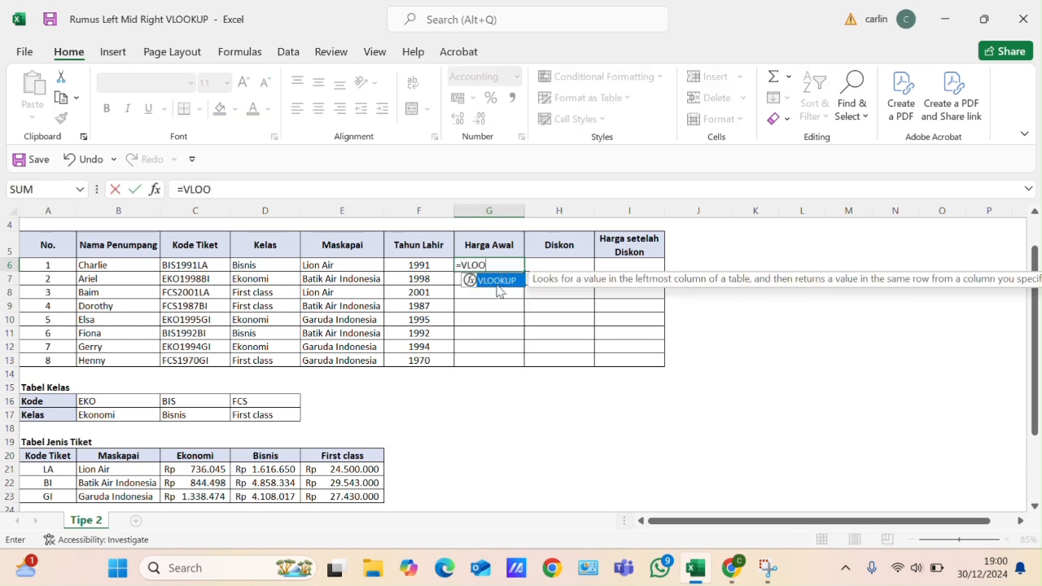
pyautogui.write('O(')
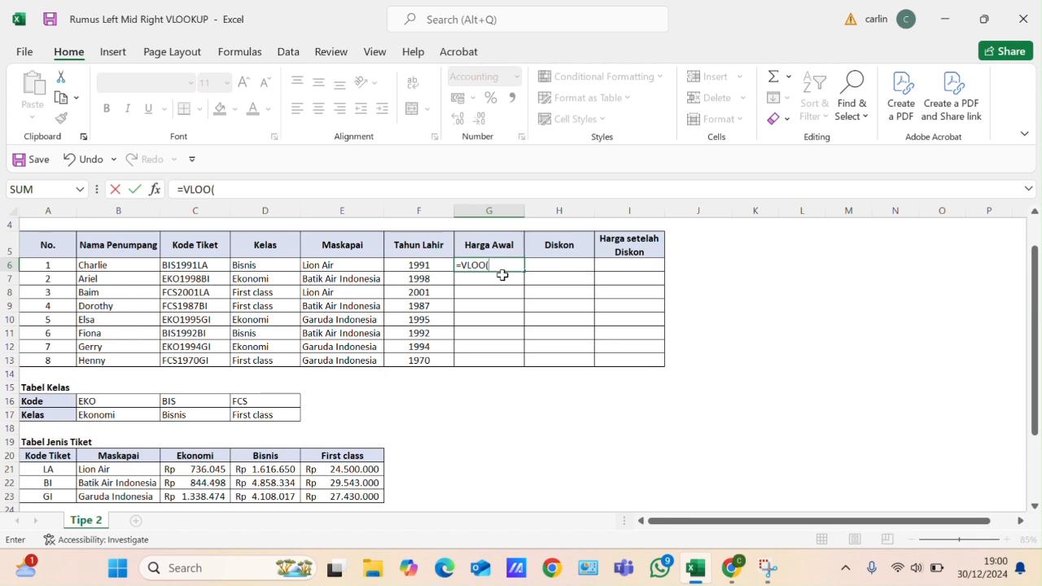
pyautogui.press('BackSpace')
pyautogui.doubleClick(504, 280)
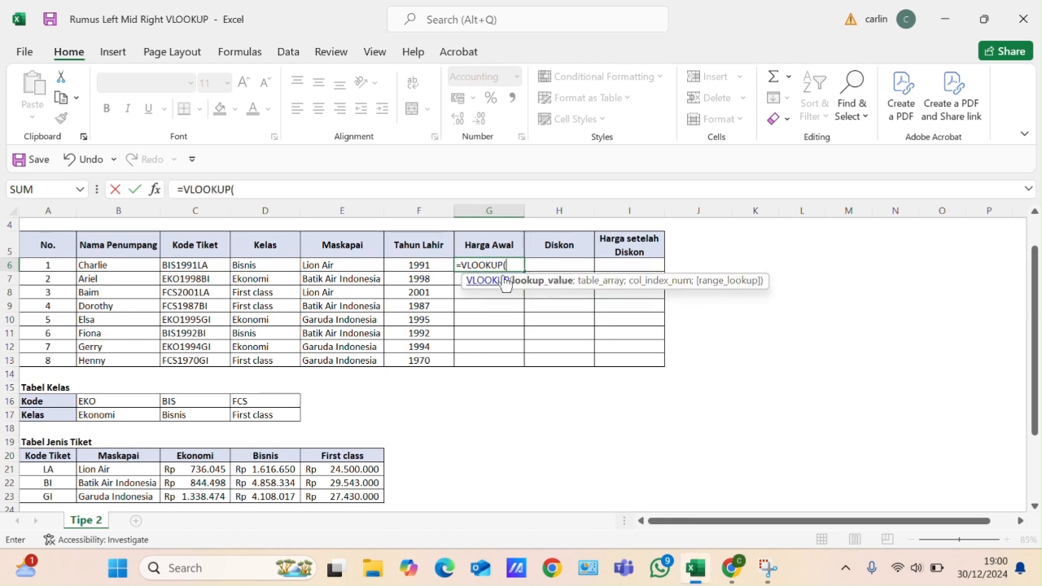
pyautogui.click(270, 265)
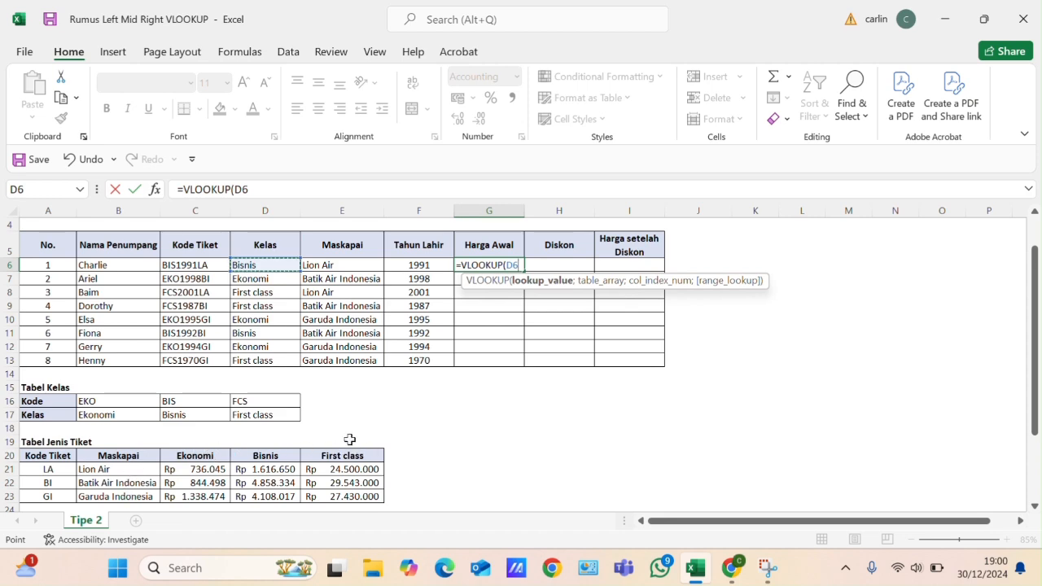
pyautogui.write(';')
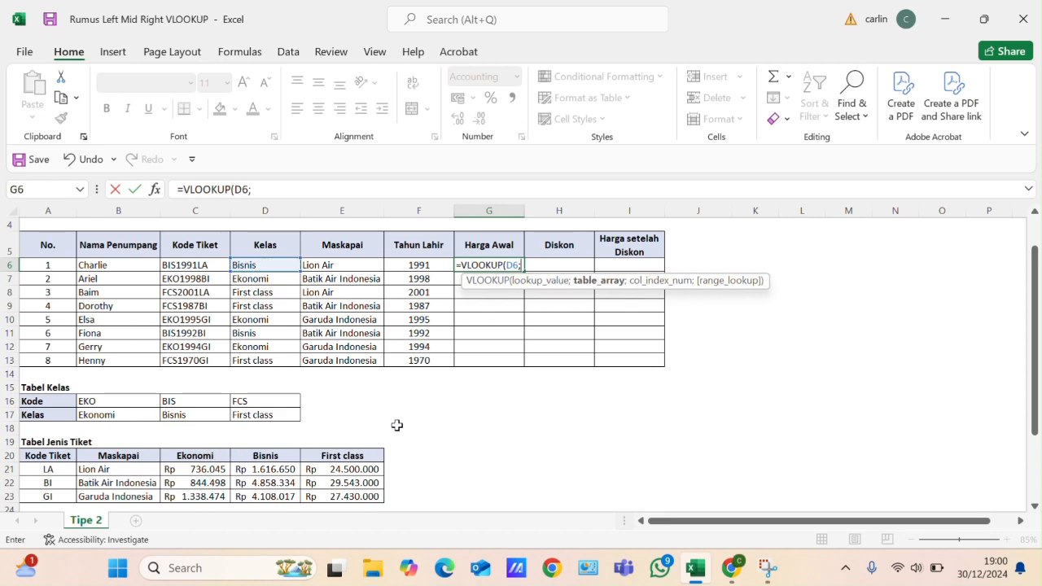
# - Add the Tabel Jenis Tiket range $B$20:$E$23 as the table array, locked as an absolute reference
pyautogui.scroll(-1, 371, 416)
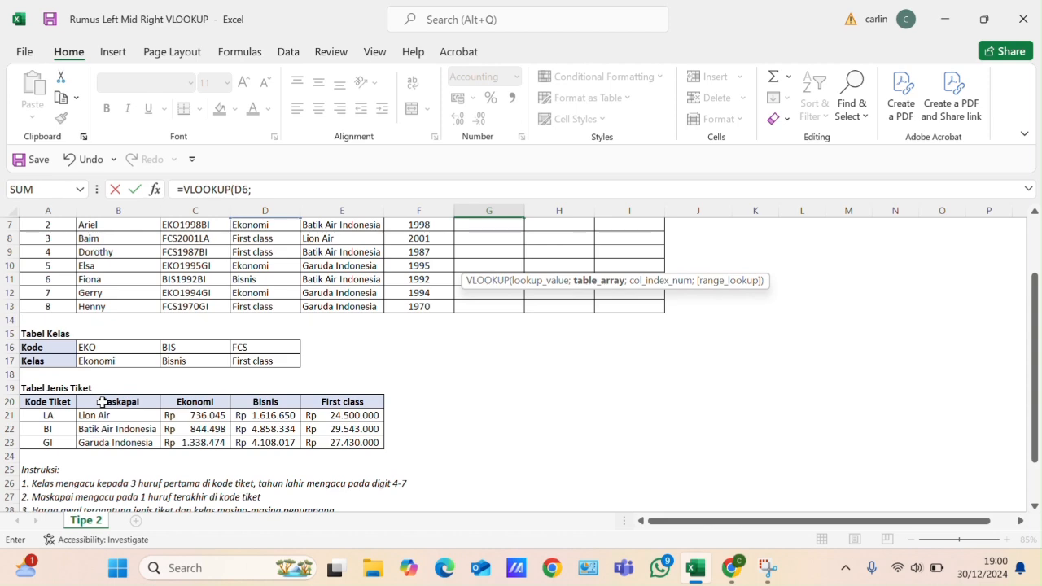
pyautogui.moveTo(103, 402); pyautogui.dragTo(326, 444)
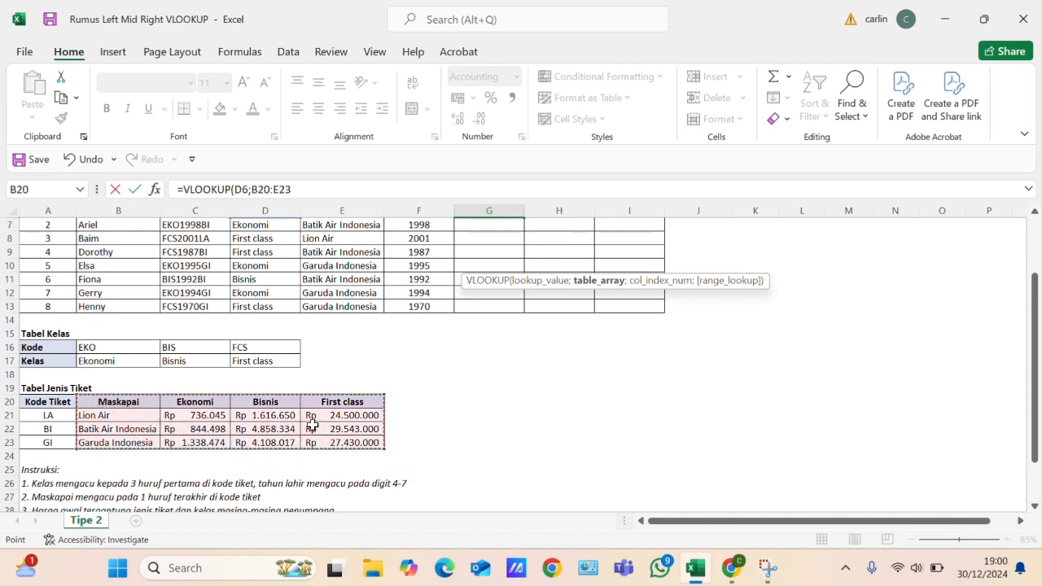
pyautogui.press('F4')
pyautogui.scroll(2, 330, 437)
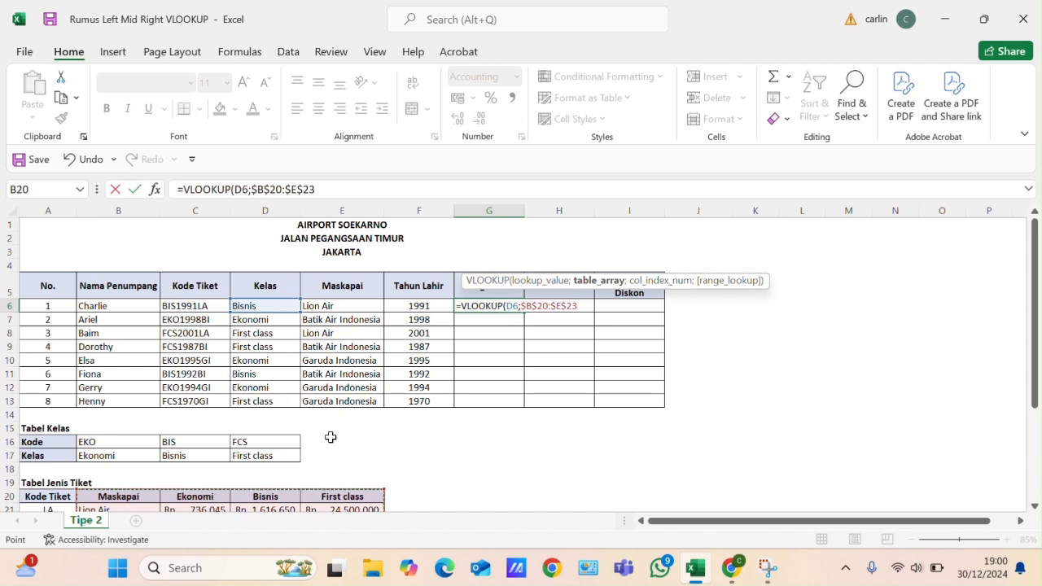
# - Begin the column index argument of the G6 VLOOKUP with an IF function that takes E6 as its logical test
pyautogui.write(';')
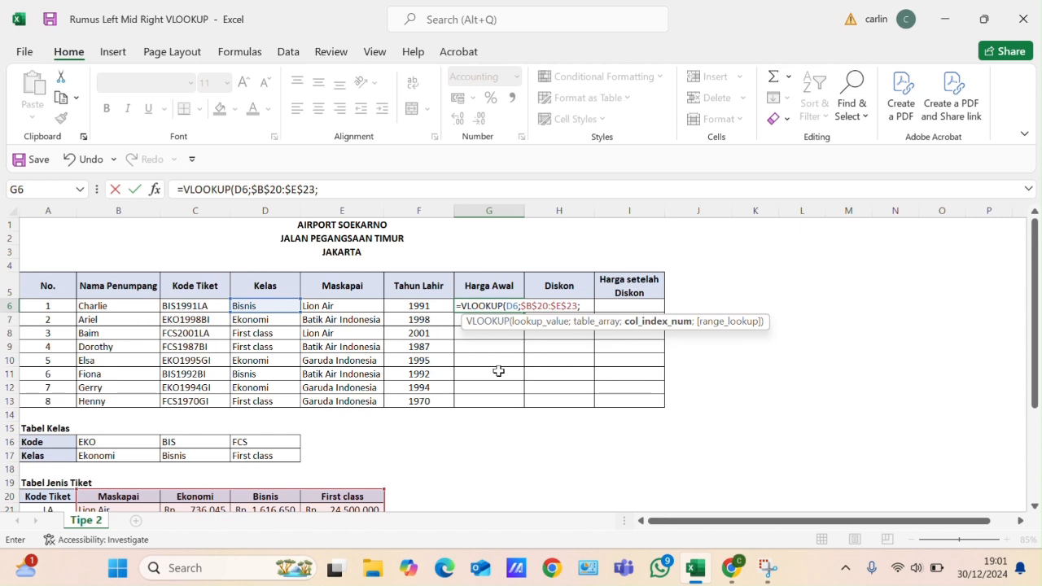
pyautogui.write('IF')
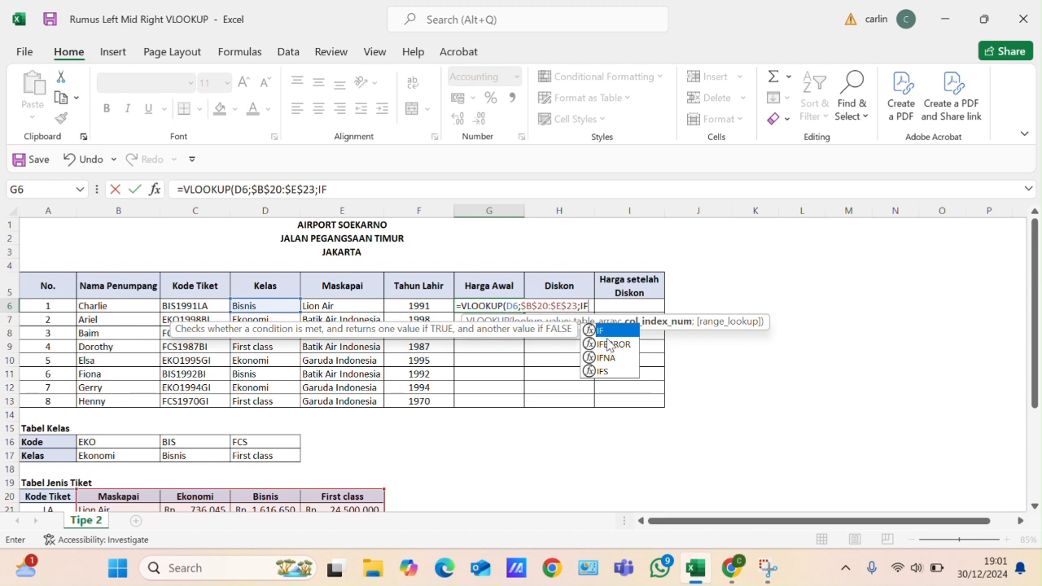
pyautogui.doubleClick(600, 330)
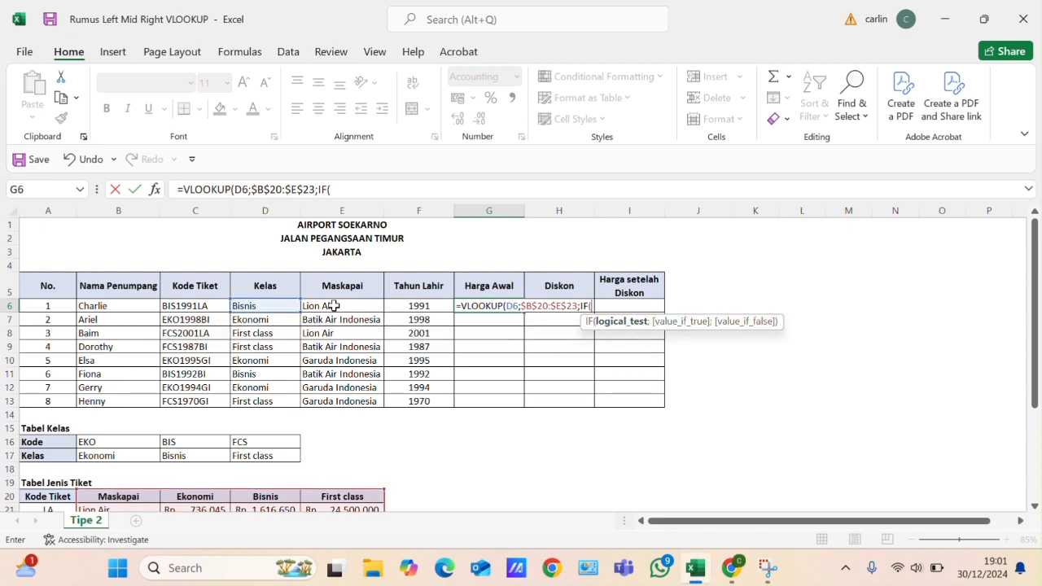
pyautogui.click(337, 307)
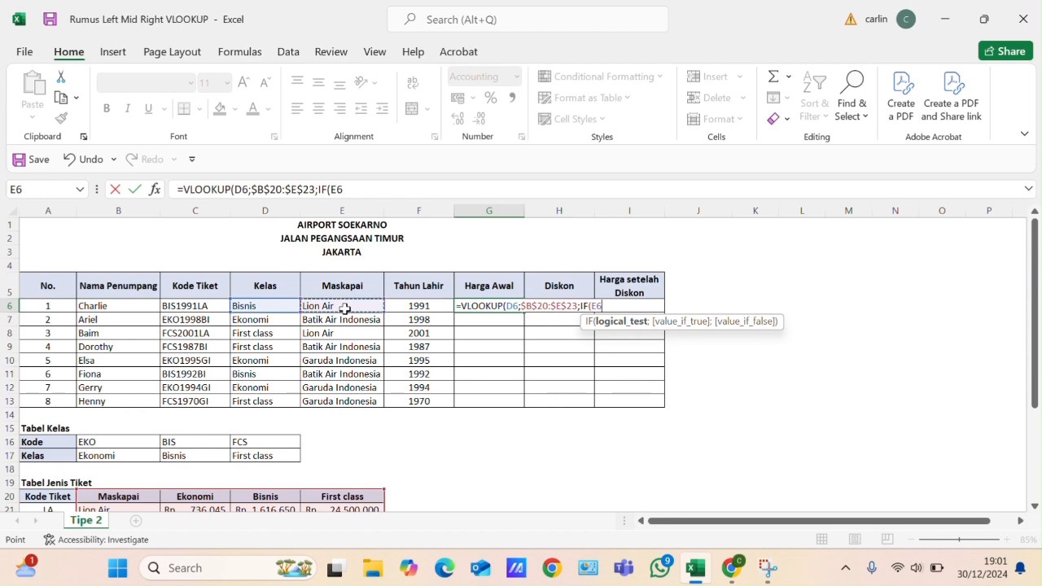
pyautogui.write(';')
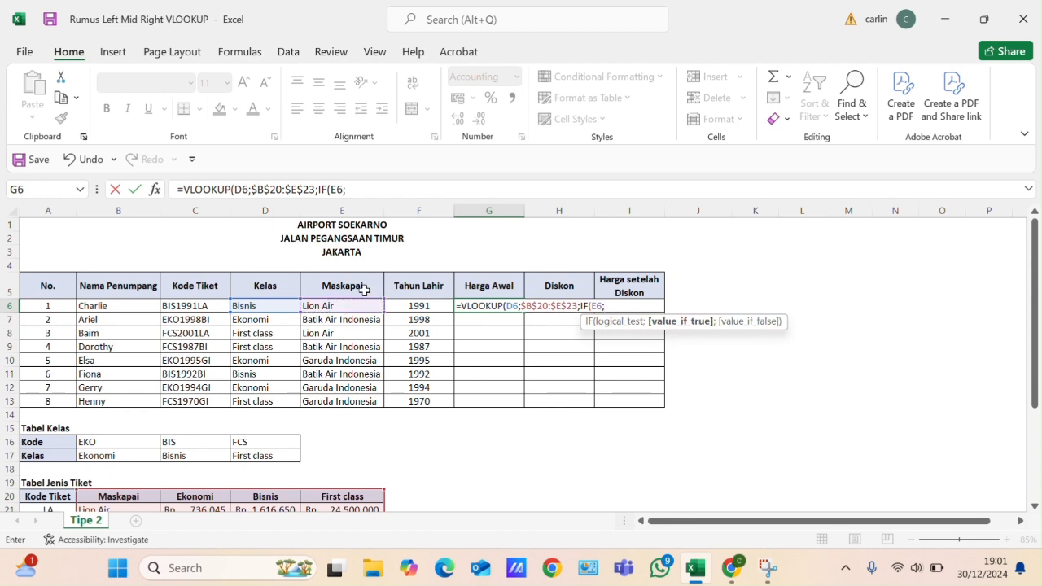
pyautogui.scroll(-1, 364, 290)
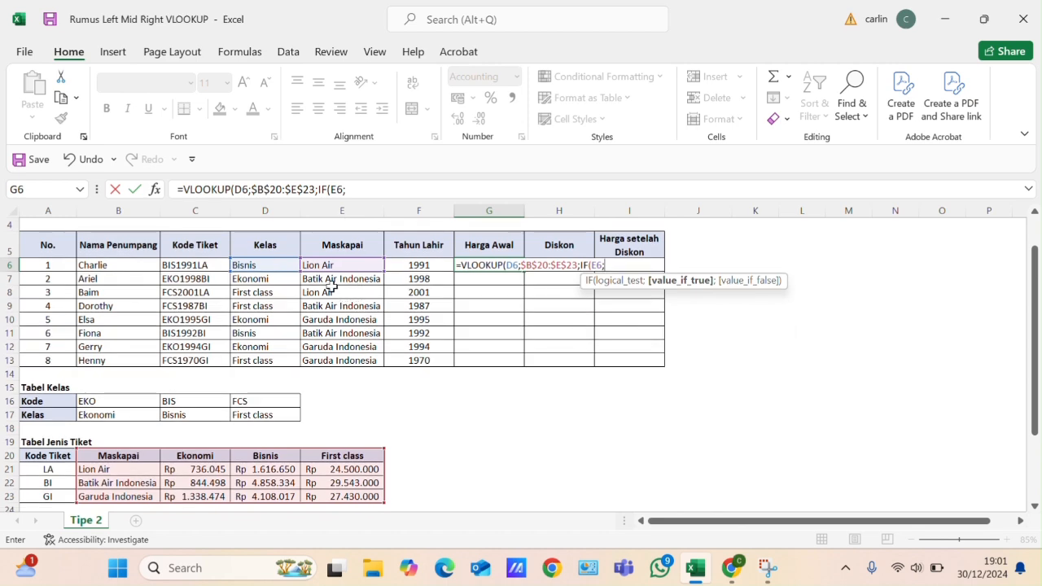
pyautogui.click(428, 31)
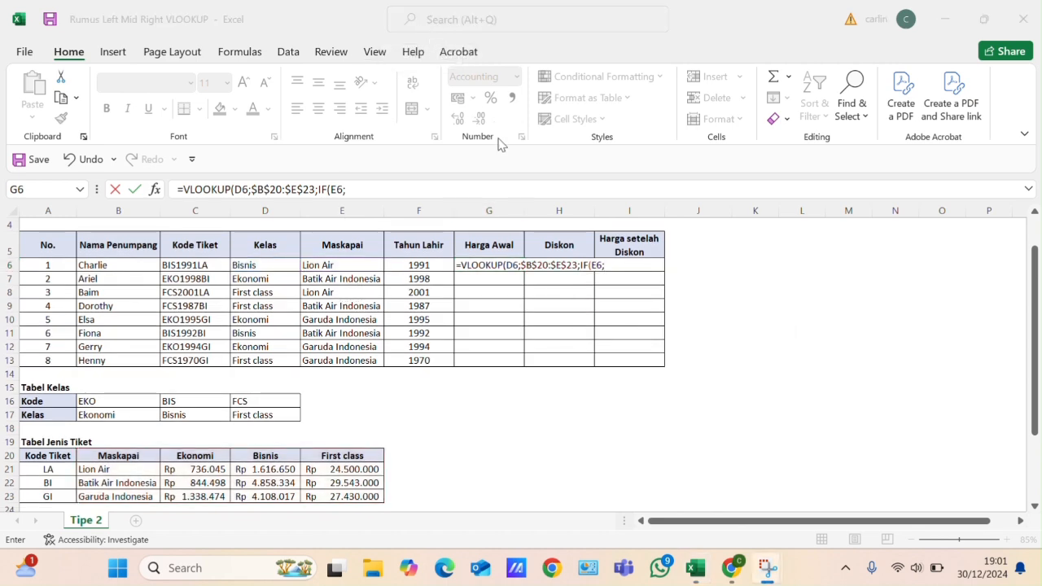
# - Replace the lookup value of the G6 VLOOKUP with E6, the first passenger's Maskapai cell
pyautogui.click(395, 188)
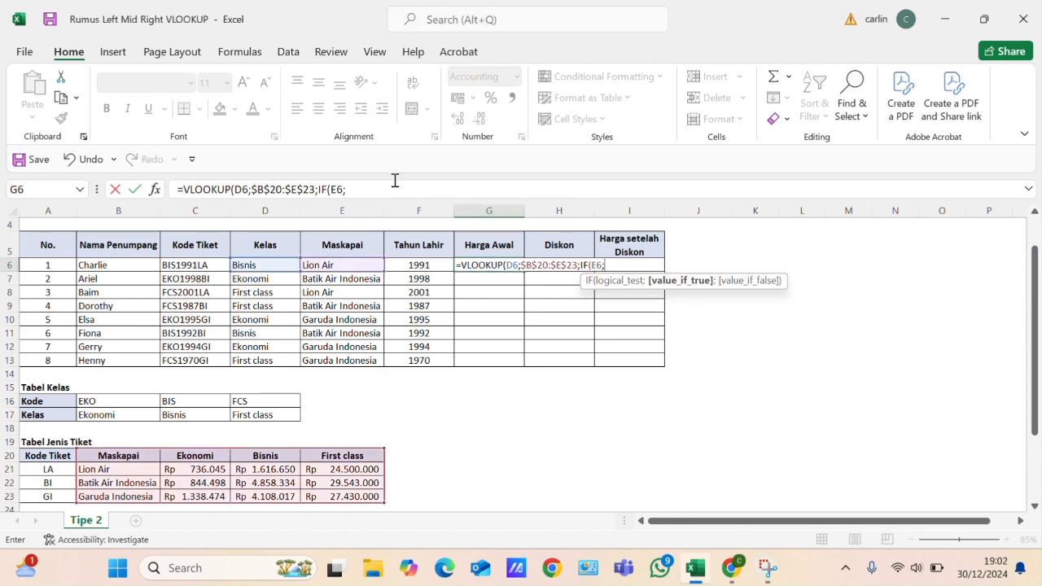
pyautogui.click(237, 187)
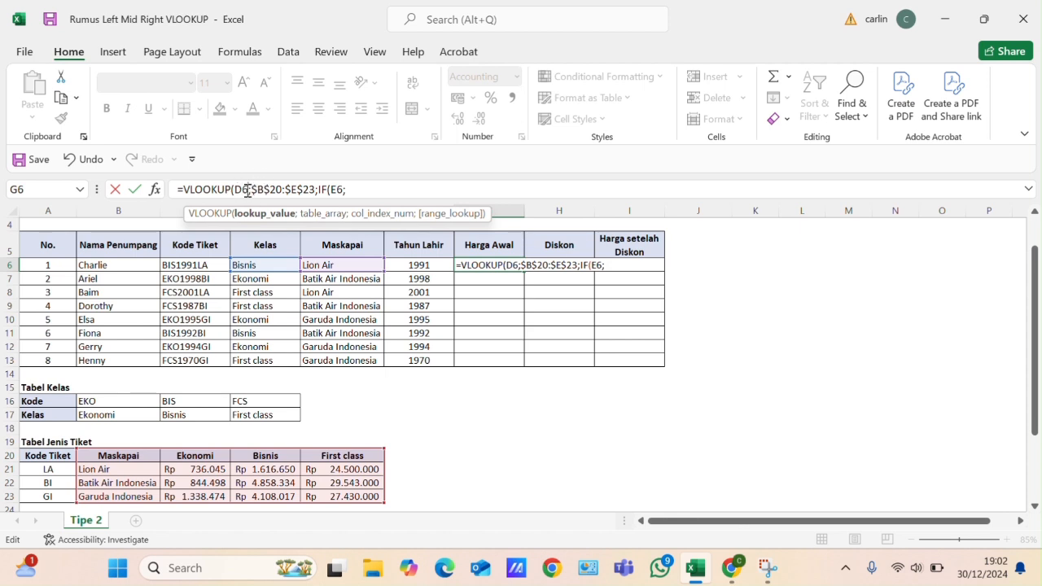
pyautogui.press('Delete')
pyautogui.press('BackSpace')
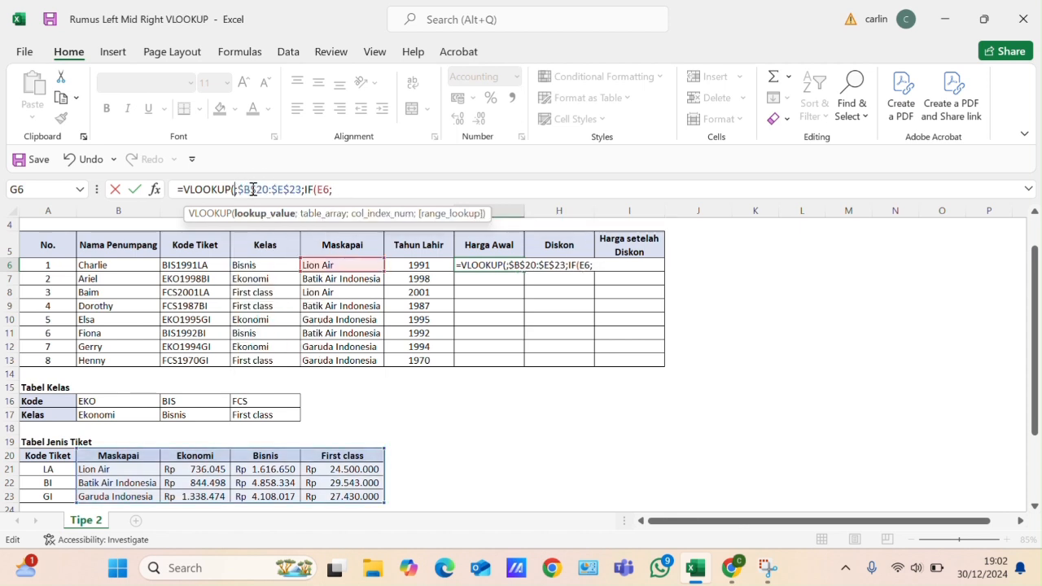
pyautogui.click(258, 264)
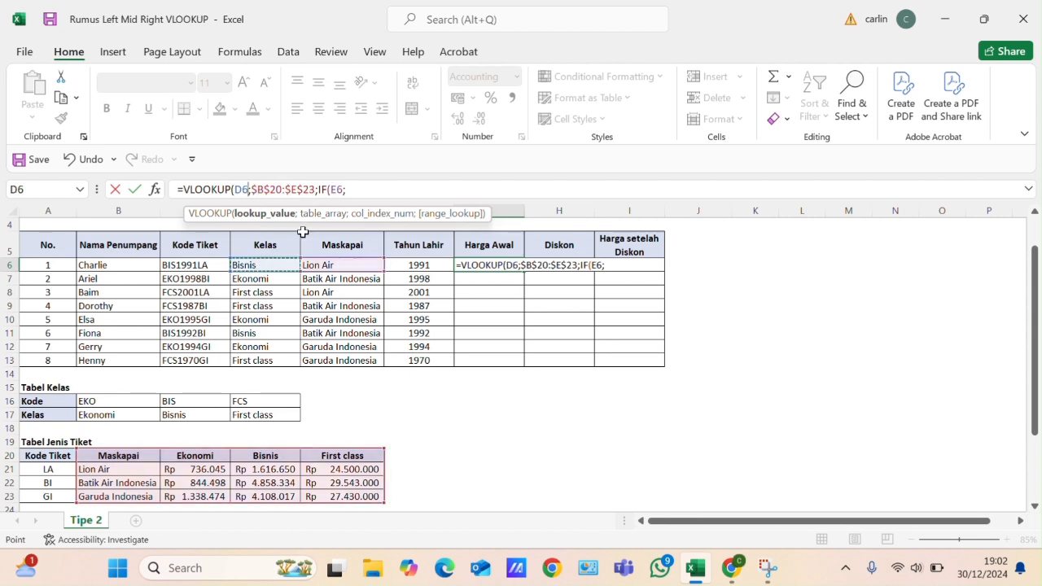
pyautogui.press('BackSpace')
pyautogui.press('BackSpace')
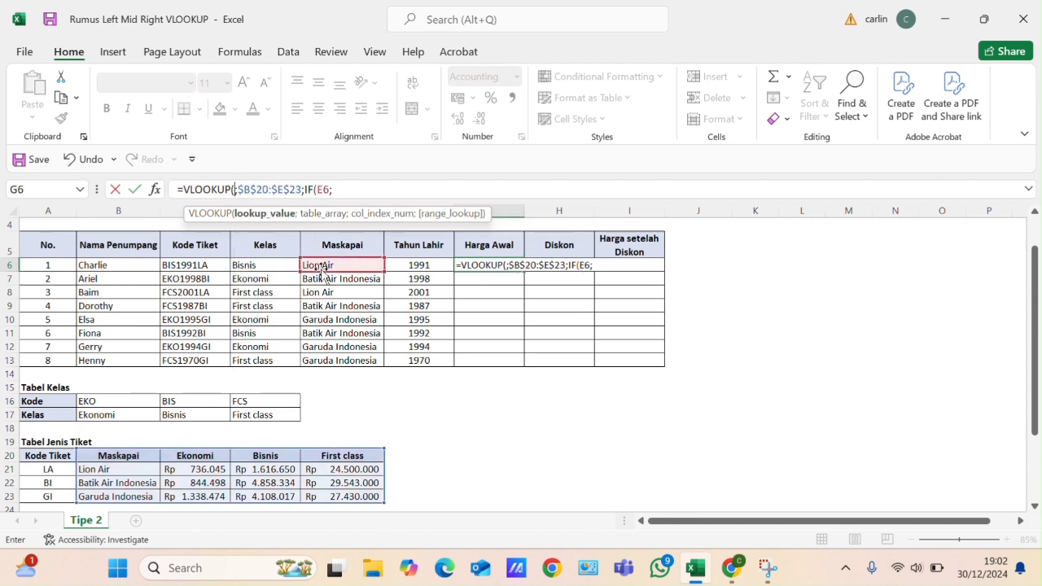
pyautogui.click(320, 268)
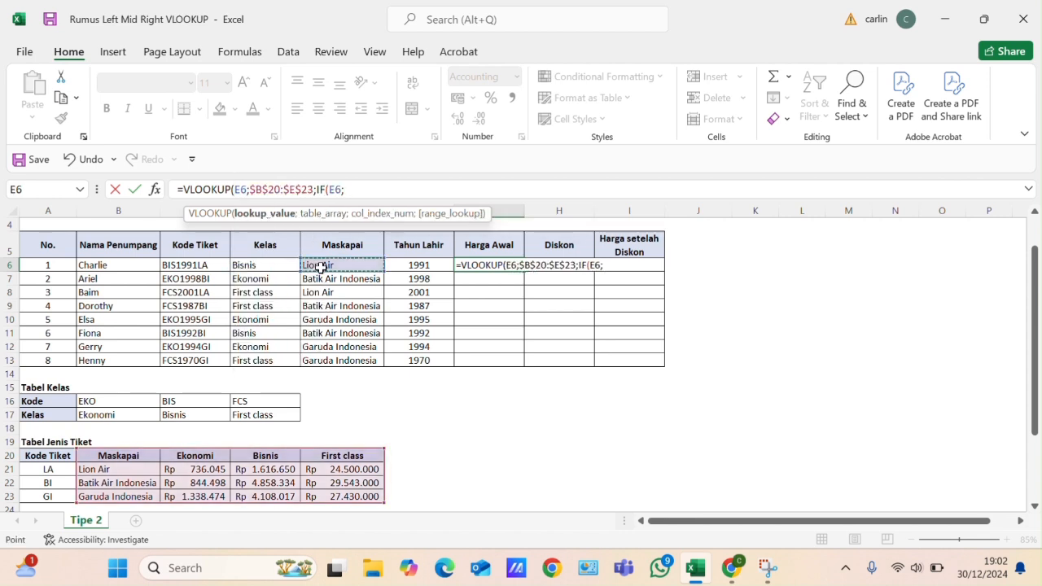
# - Replace the cell reference in the IF function's logical test with D6, the first passenger's Kelas cell
pyautogui.click(338, 189)
pyautogui.press('BackSpace')
pyautogui.press('BackSpace')
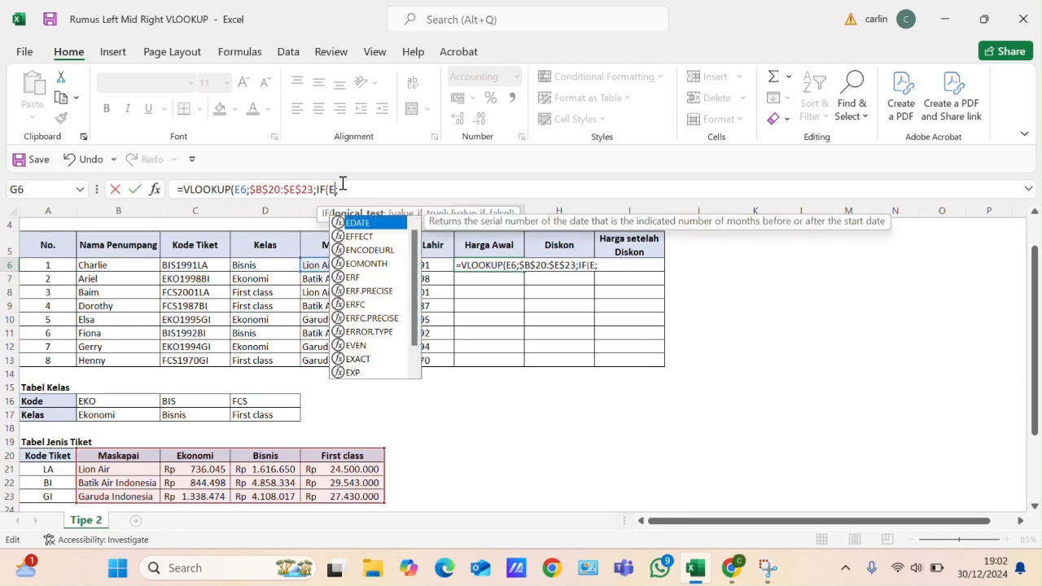
pyautogui.click(279, 266)
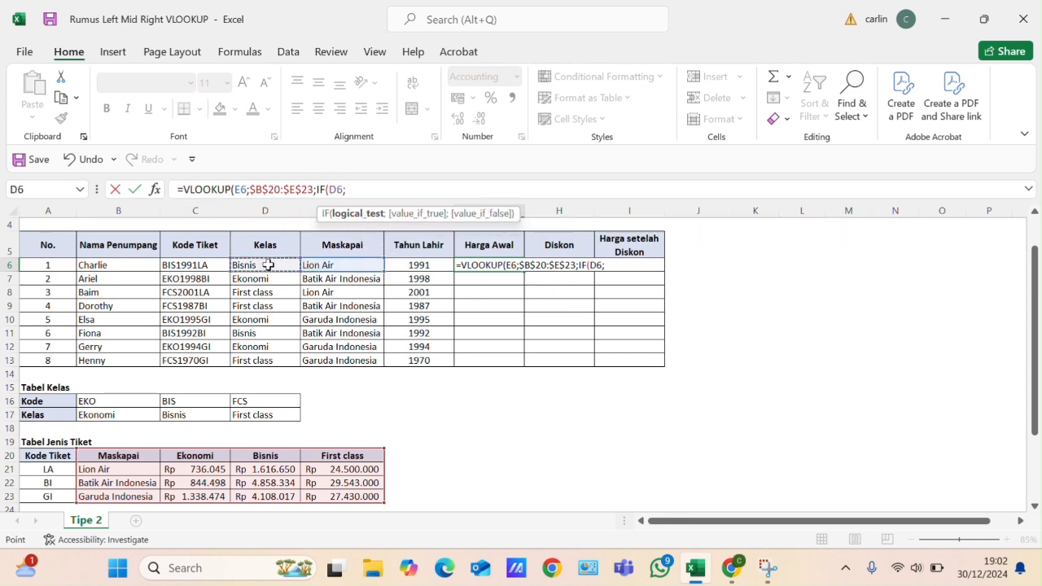
pyautogui.write(';')
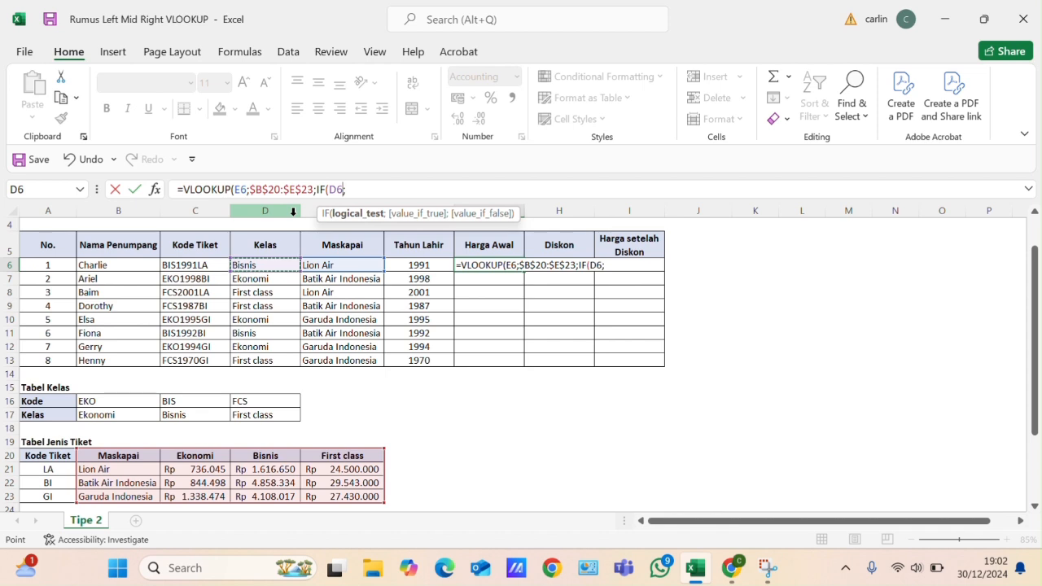
# - Make the IF test D6="Ekonomi", return column 2 when true, and start a nested IF as its false value
pyautogui.click(362, 187)
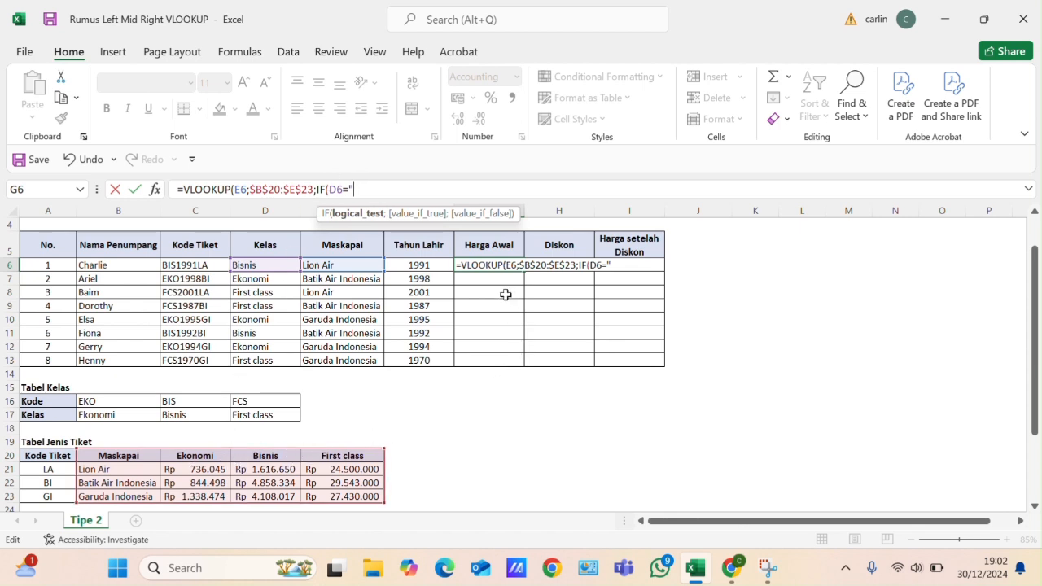
pyautogui.write('Ekonomi')
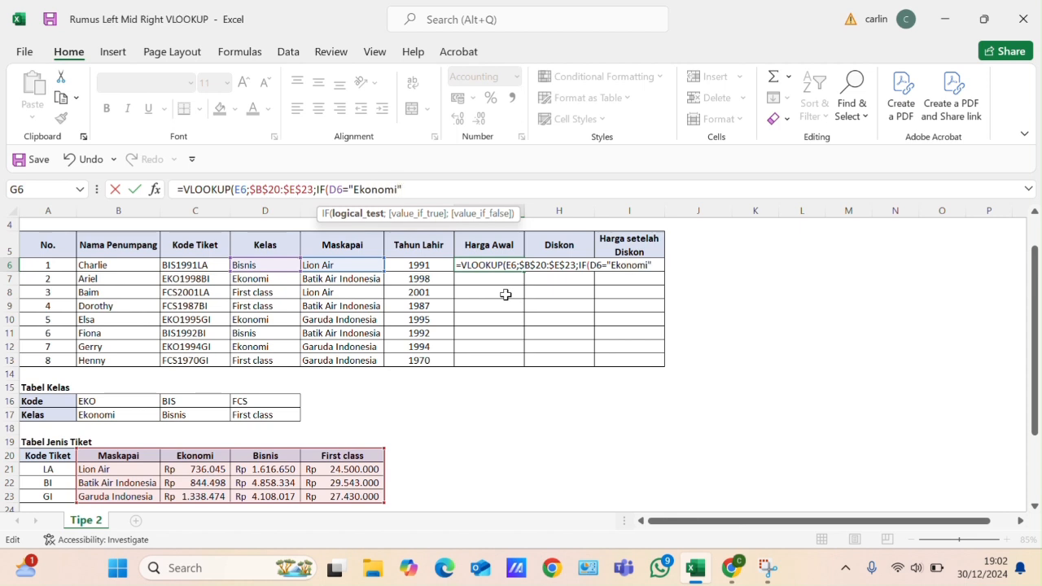
pyautogui.write('";')
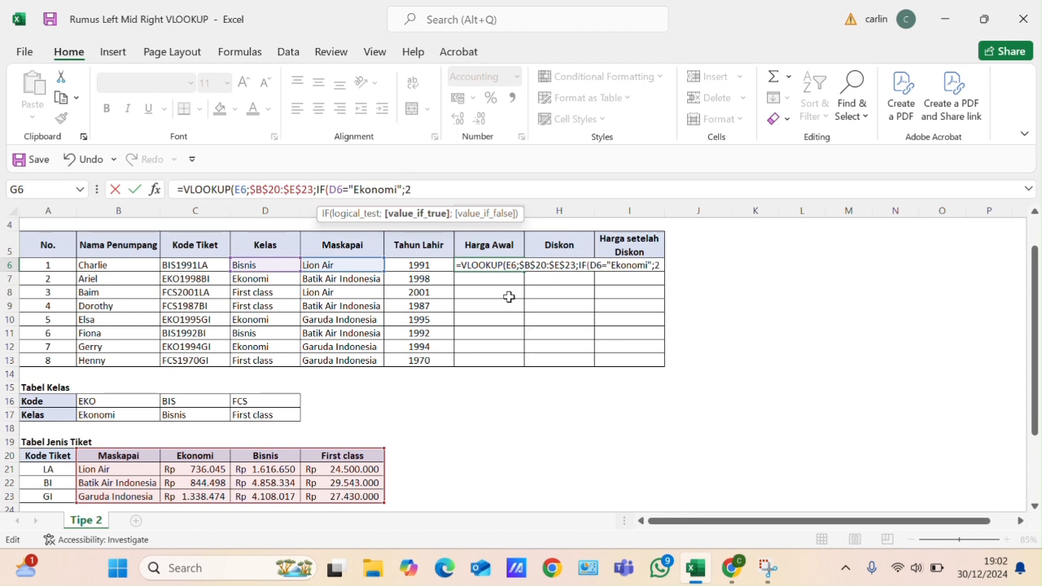
pyautogui.write('2;i')
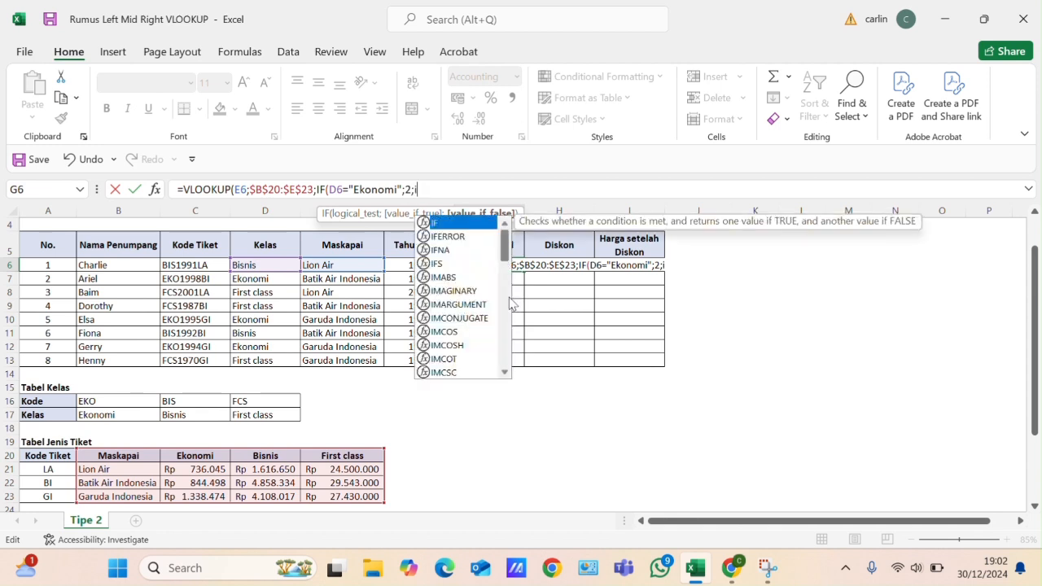
pyautogui.write('f(')
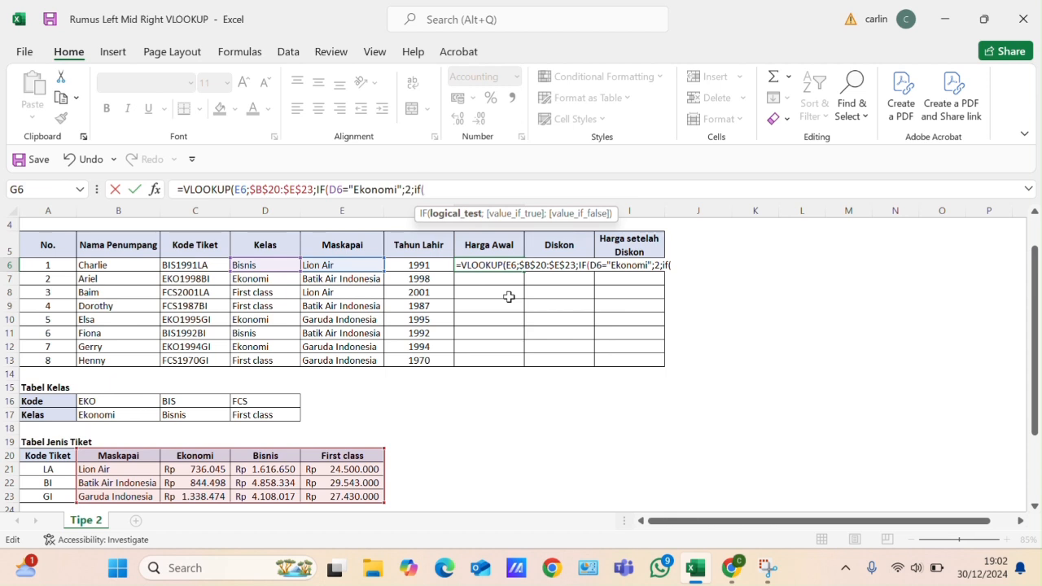
# - Make the nested IF test D6="Bisnis", returning column 3 when true and column 4 otherwise
pyautogui.click(265, 264)
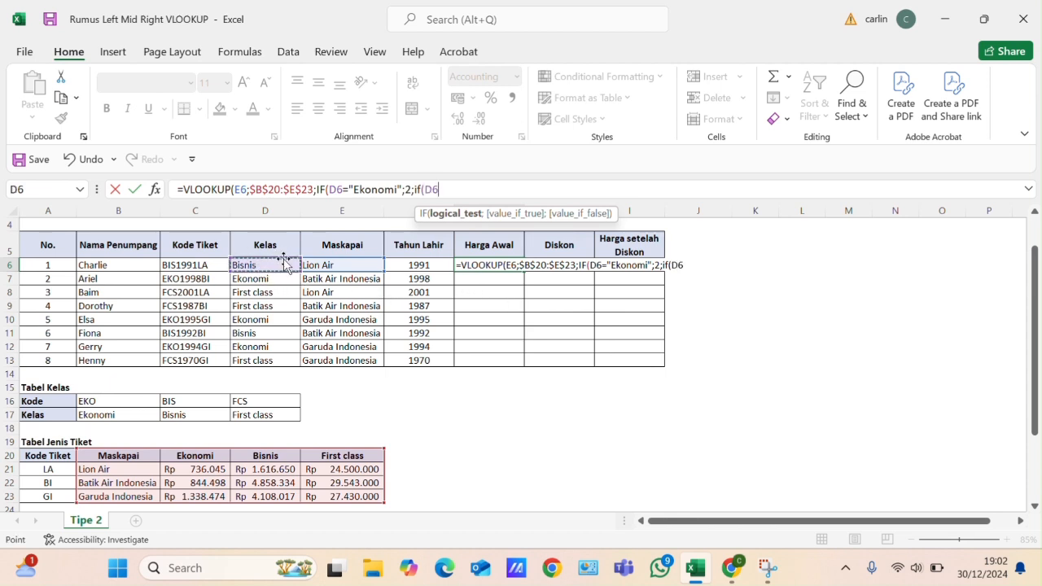
pyautogui.write('="Bis')
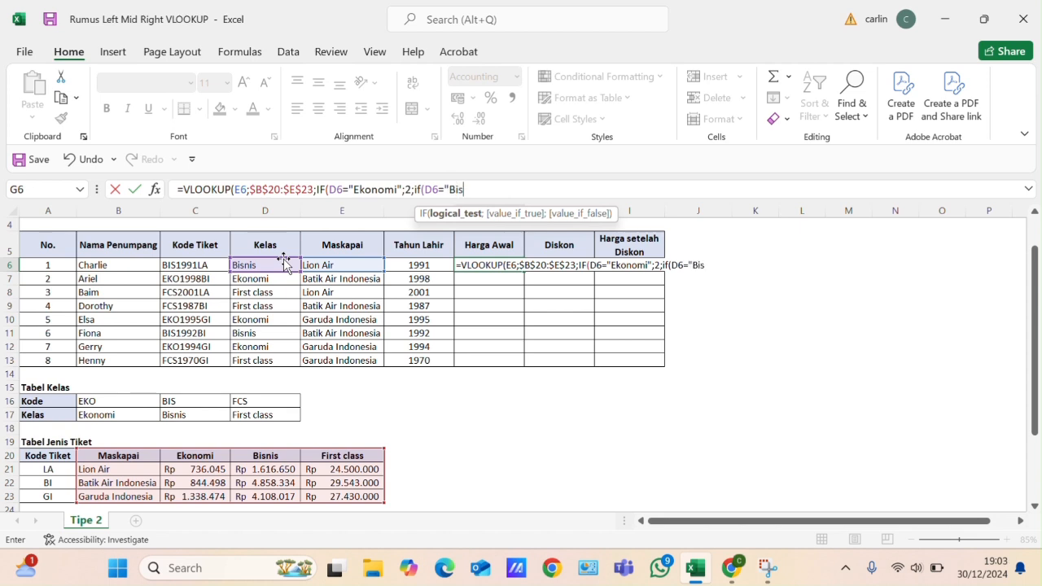
pyautogui.write('nis";')
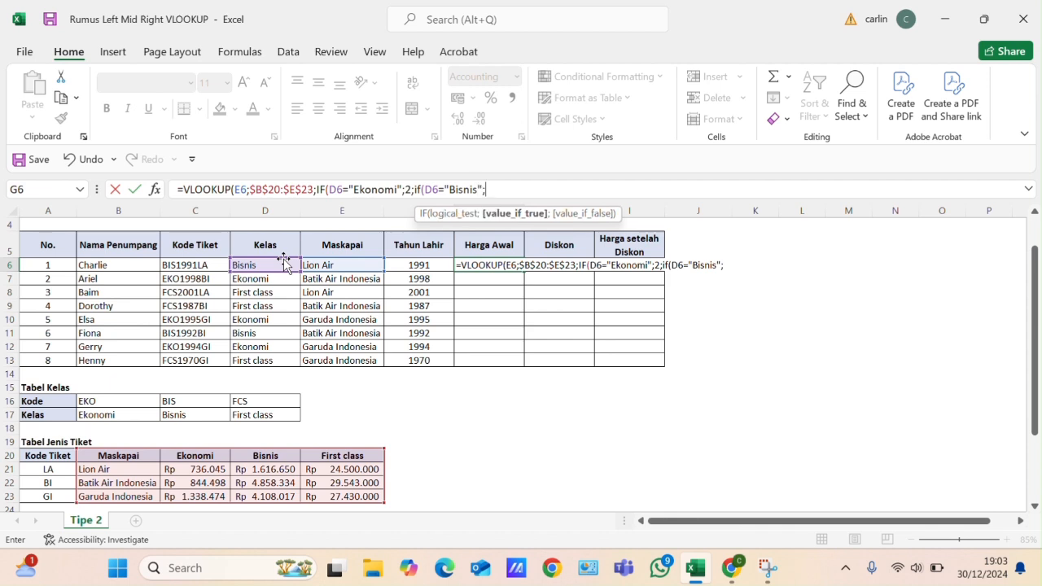
pyautogui.write('3;4')
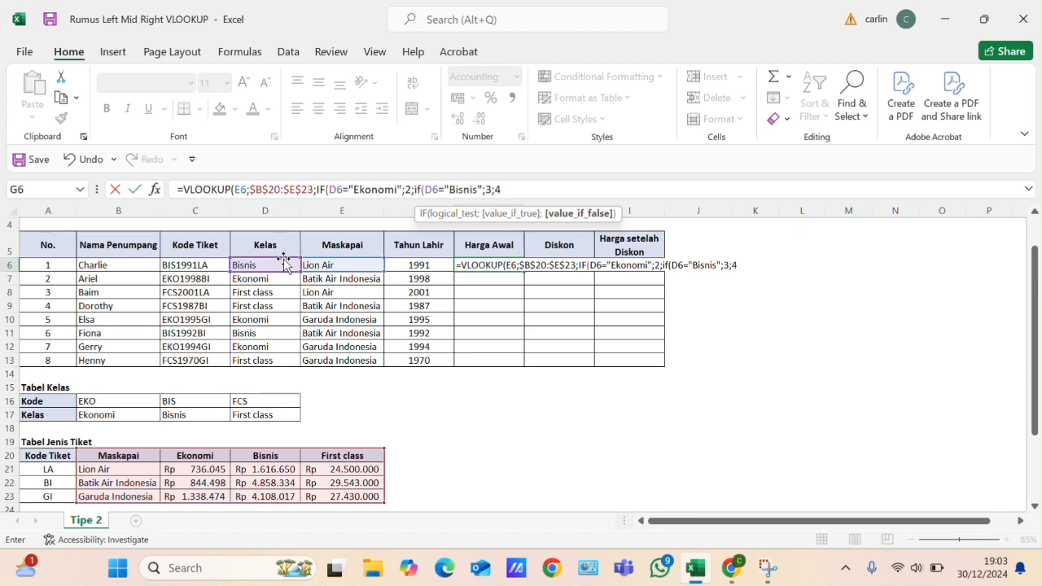
# - Try to enter the G6 formula with 0 as the last argument after 4, followed by two closing parentheses
pyautogui.write(';')
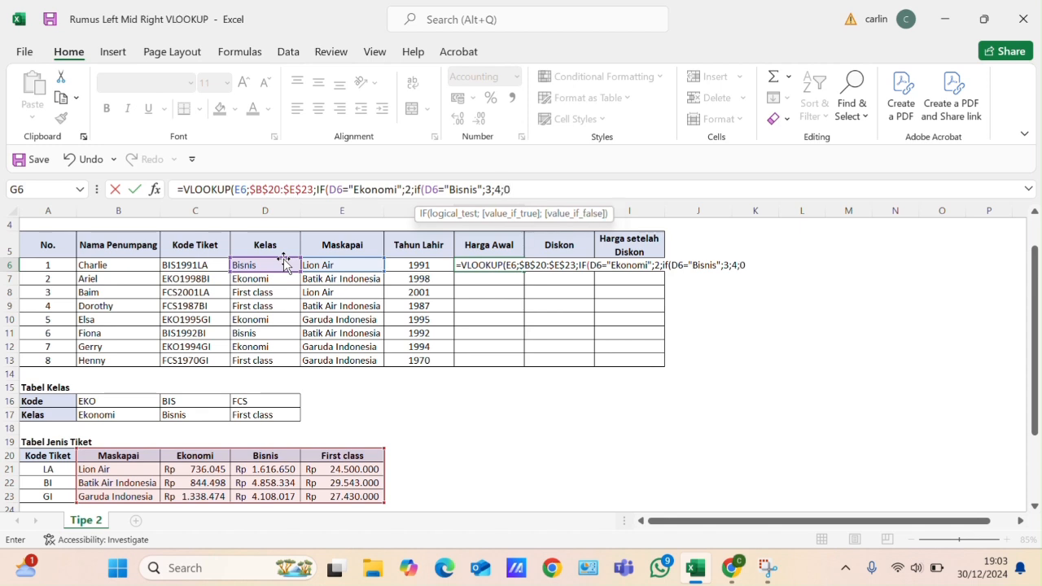
pyautogui.write('0)')
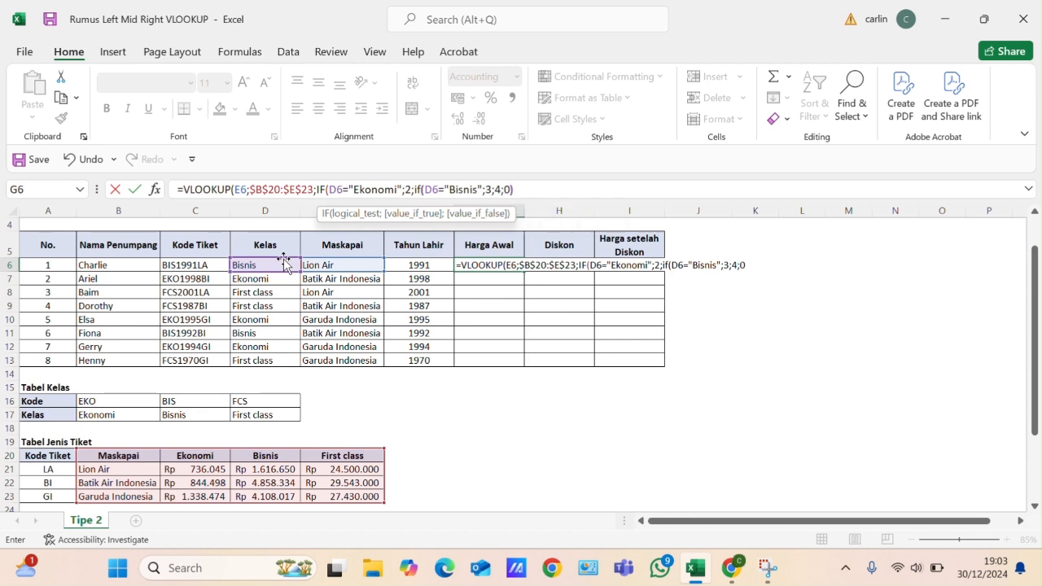
pyautogui.write(')')
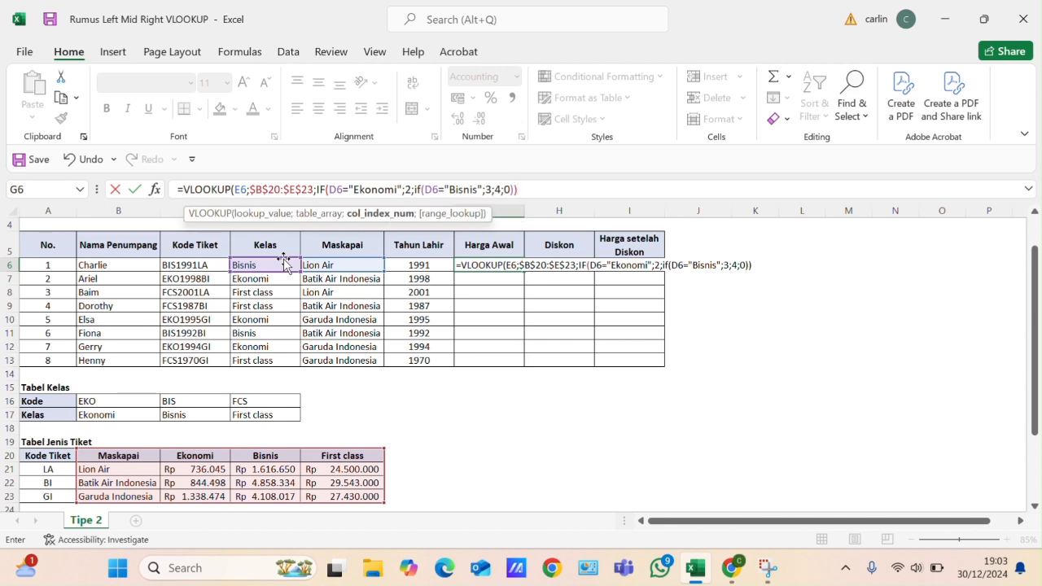
pyautogui.press('Return')
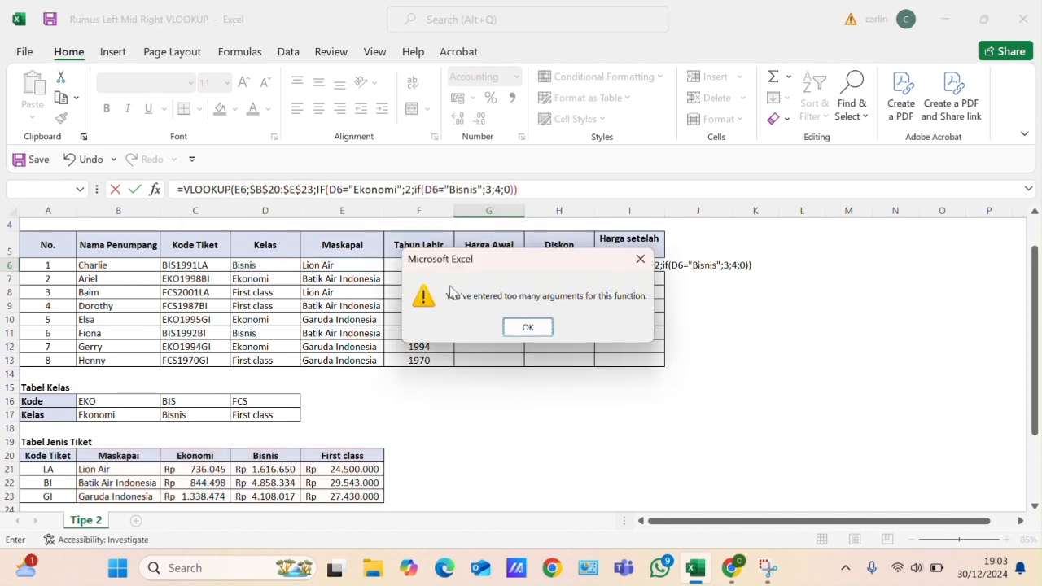
pyautogui.click(515, 328)
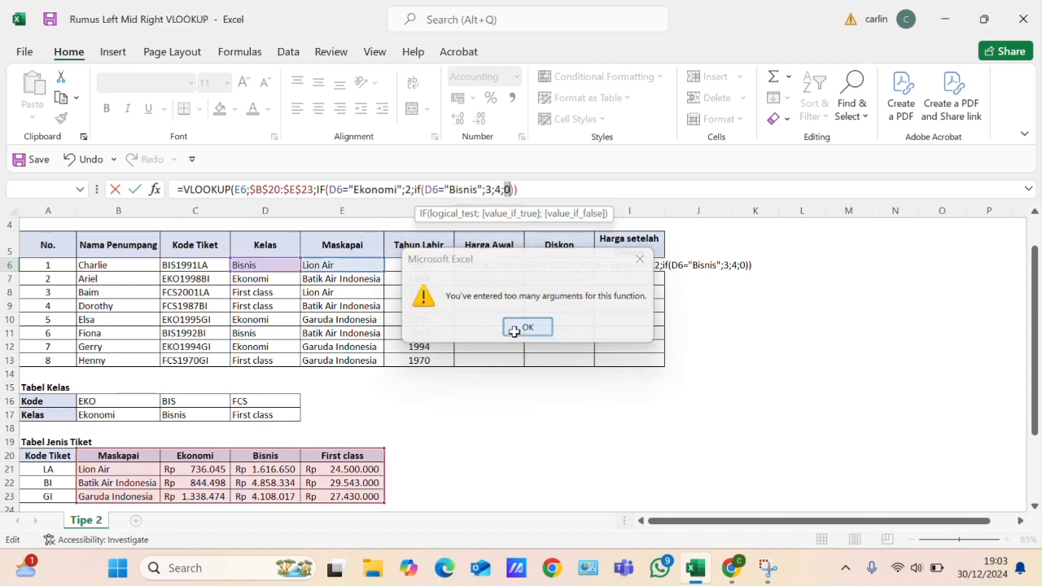
# - Delete the 0 from the end of the nested IF's arguments and try to enter the G6 formula
pyautogui.click(511, 189)
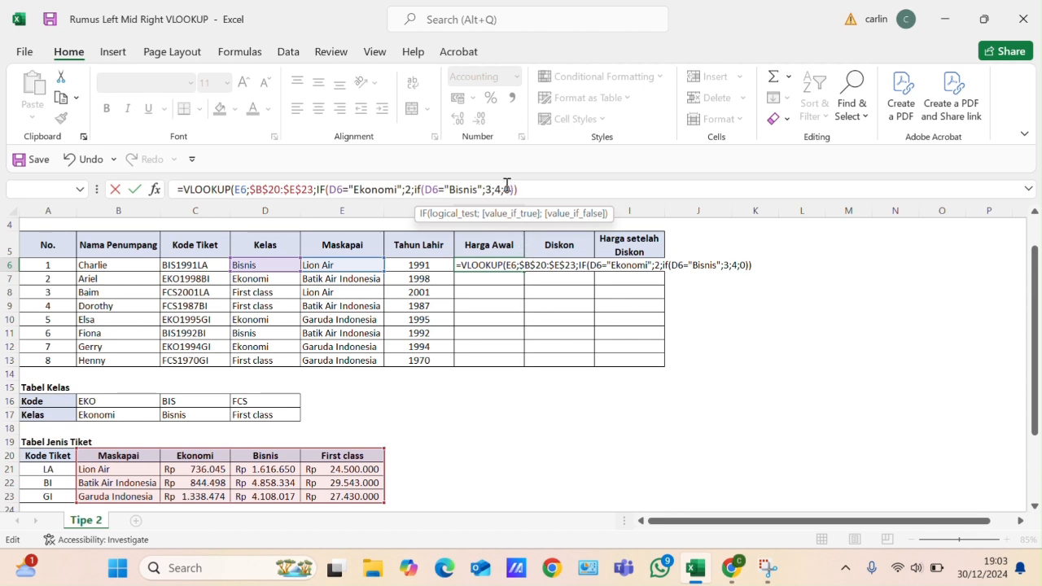
pyautogui.press('BackSpace')
pyautogui.press('Return')
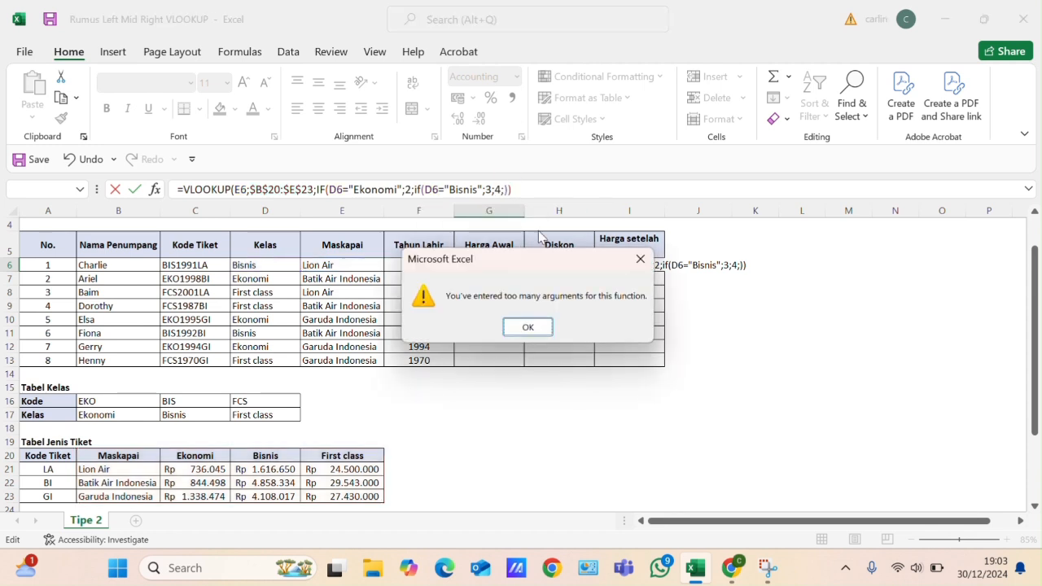
pyautogui.click(528, 328)
# - Try to enter the G6 formula with only one closing parenthesis at its end
pyautogui.click(515, 191)
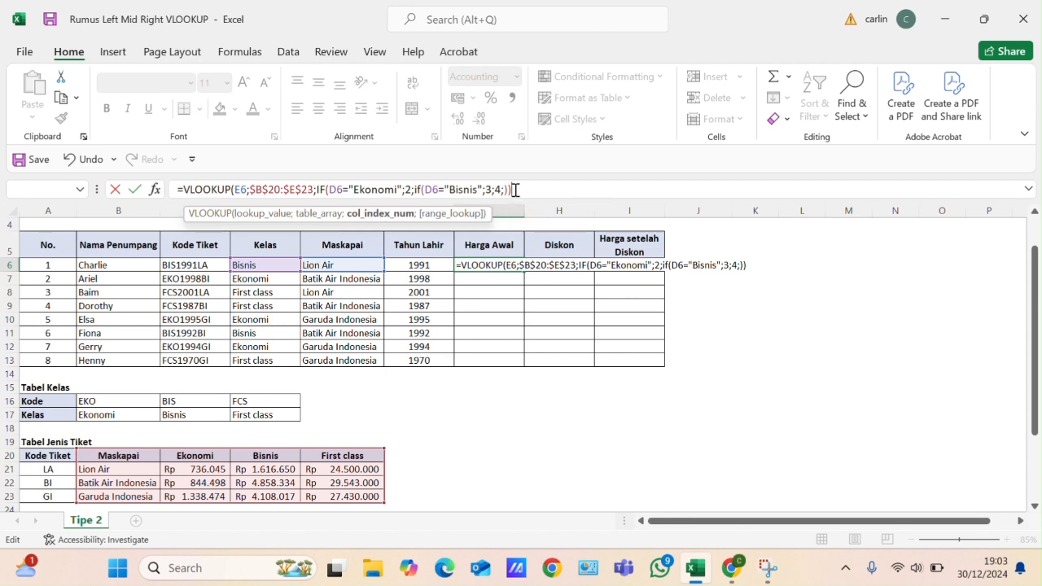
pyautogui.press('BackSpace')
pyautogui.press('Return')
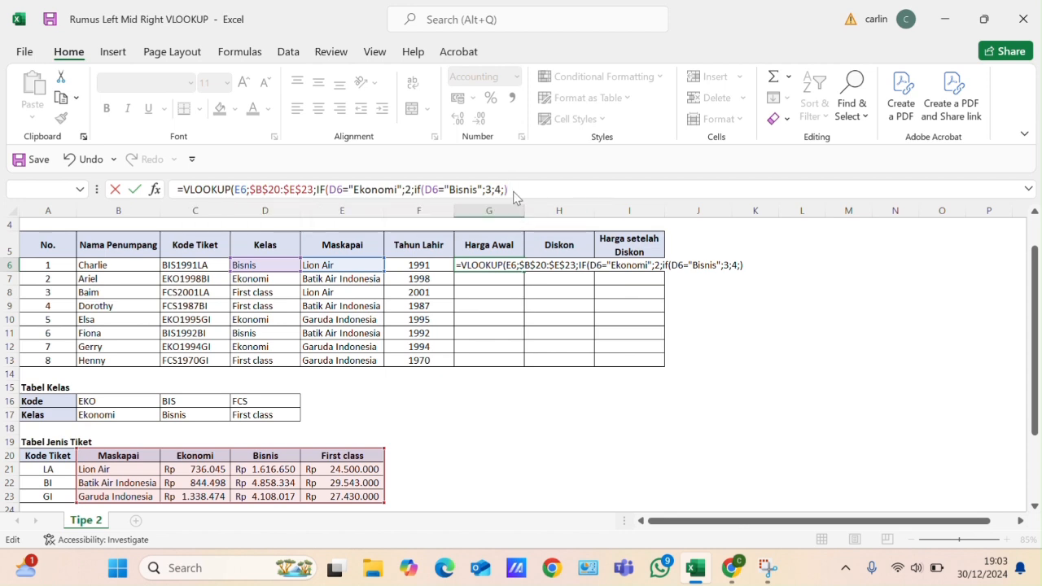
pyautogui.click(527, 327)
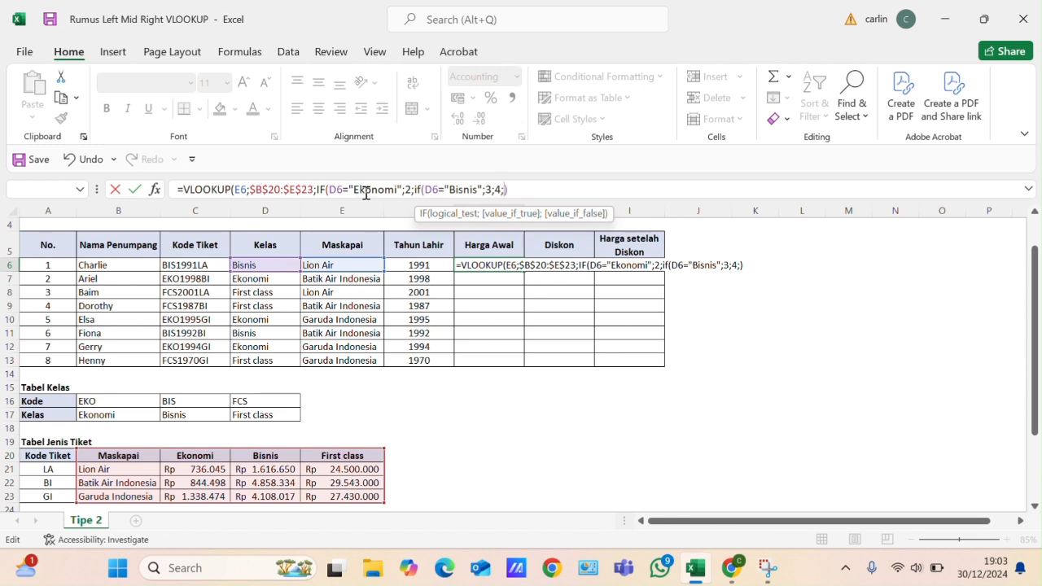
pyautogui.click(426, 23)
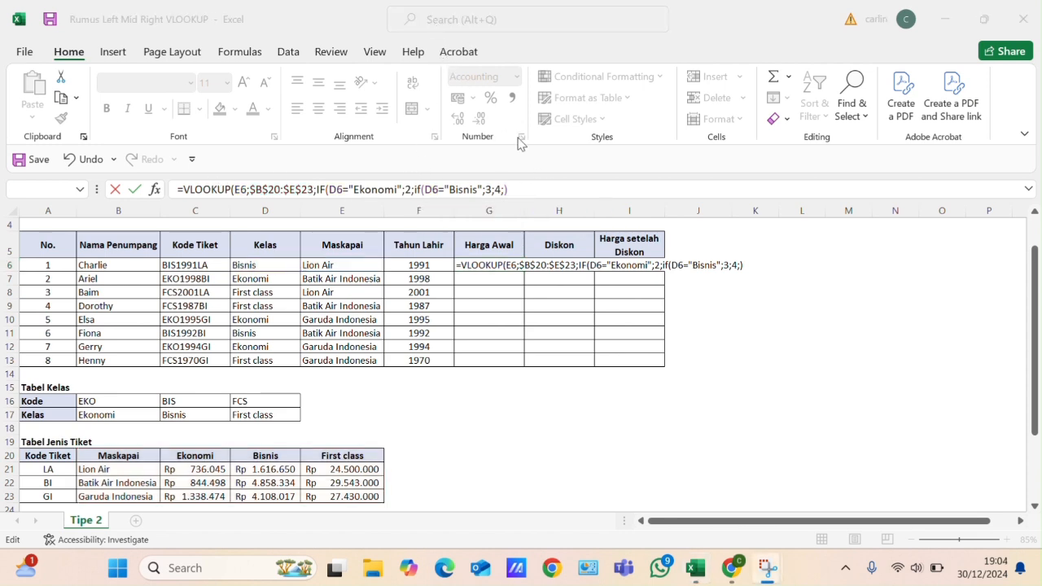
# - Remove the extra semicolon after 4 and close both IF functions with two parentheses
pyautogui.click(509, 189)
pyautogui.press('BackSpace')
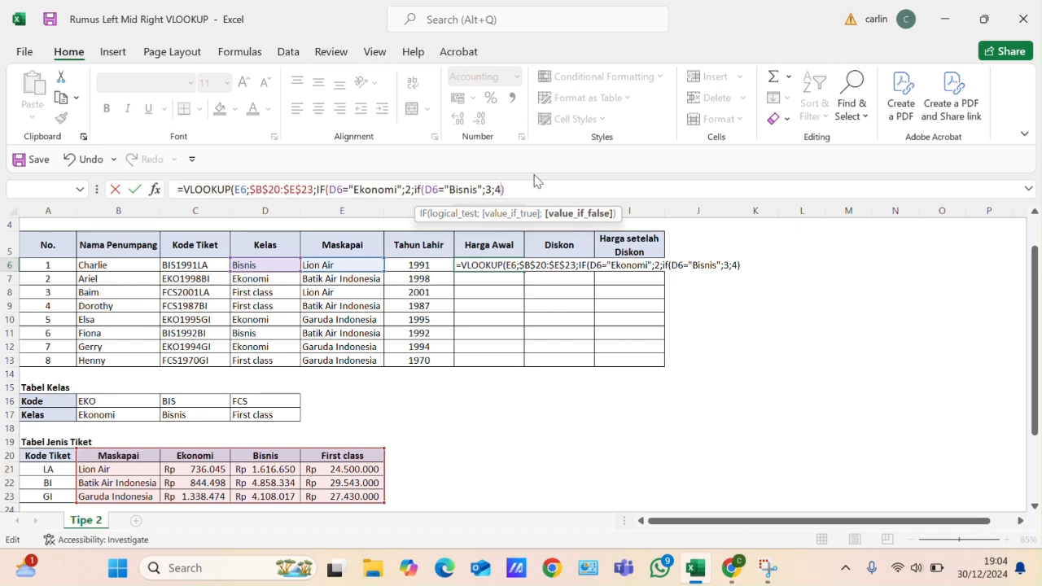
pyautogui.press('Right')
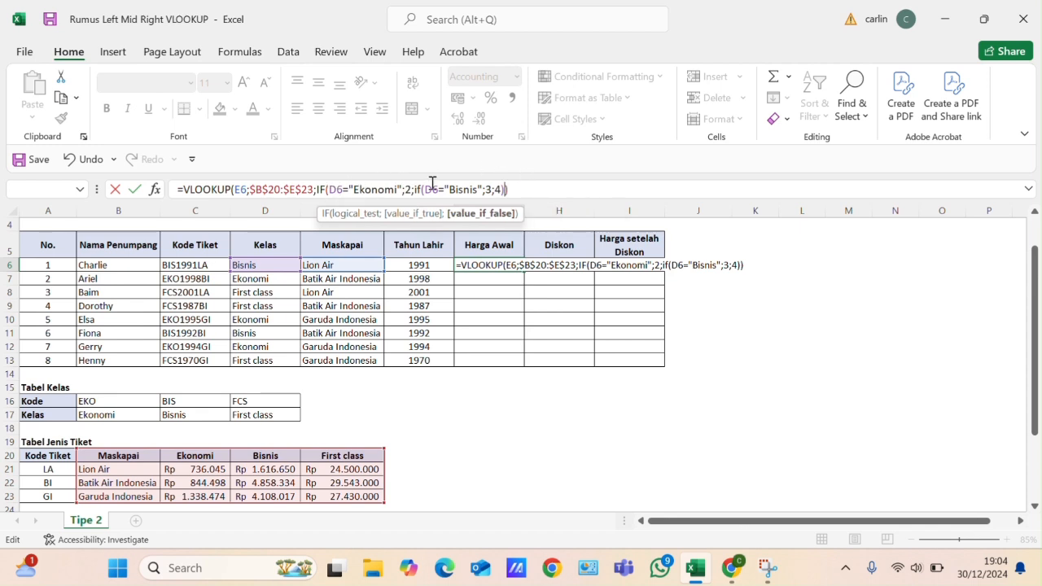
pyautogui.press('Right')
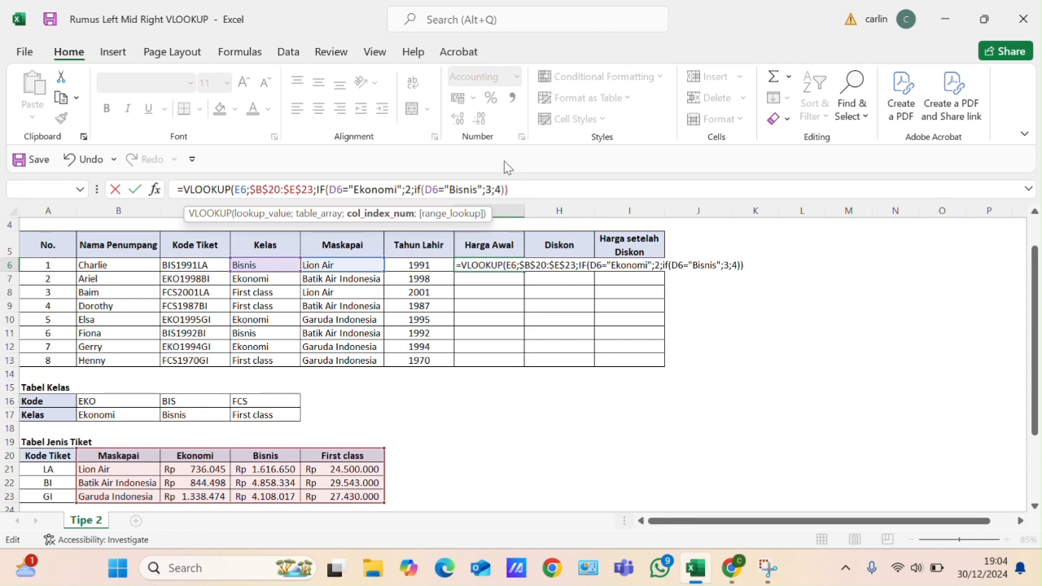
# - Set the VLOOKUP's range lookup argument to 0, close the function and enter the formula in G6
pyautogui.write(';0')
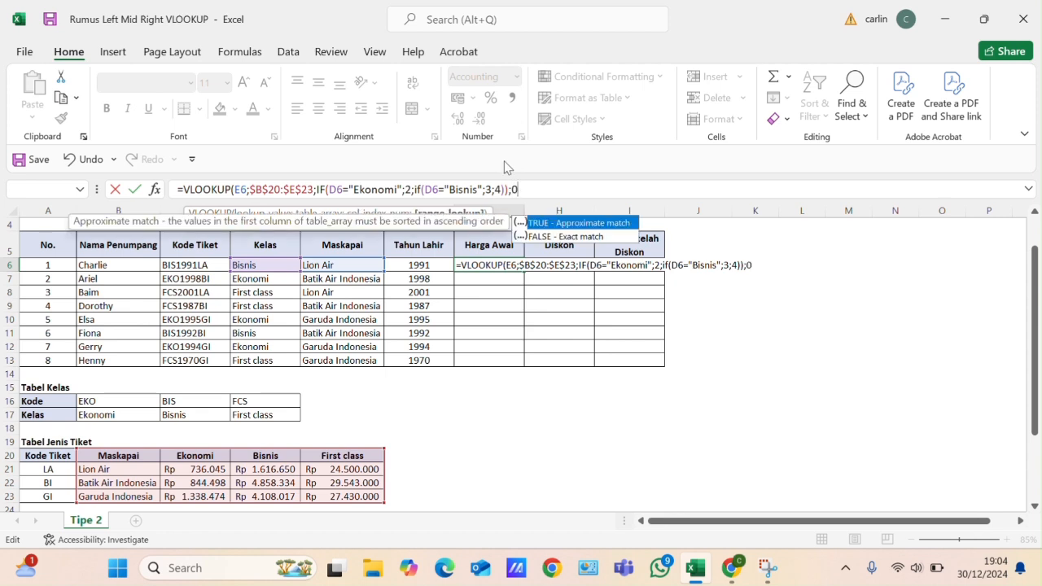
pyautogui.write(')')
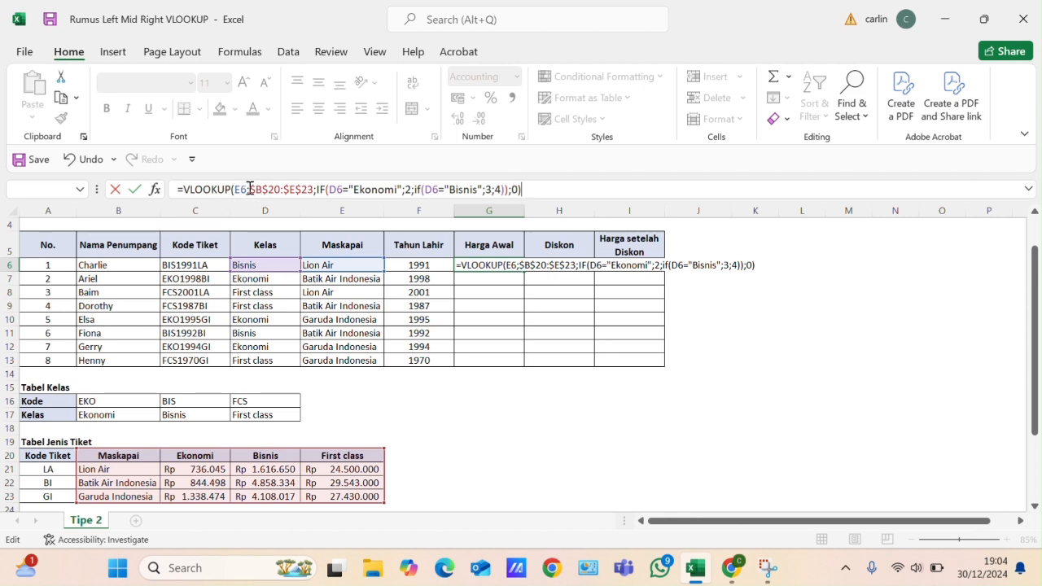
pyautogui.press('Return')
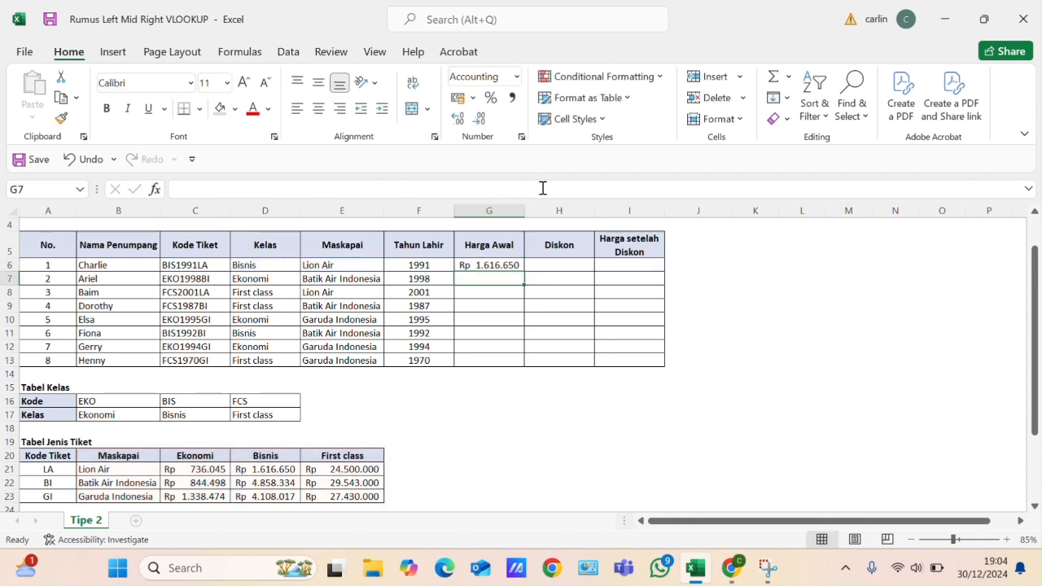
# - Copy the Harga Awal formula from G6 down to G13 for all passengers
pyautogui.click(493, 266)
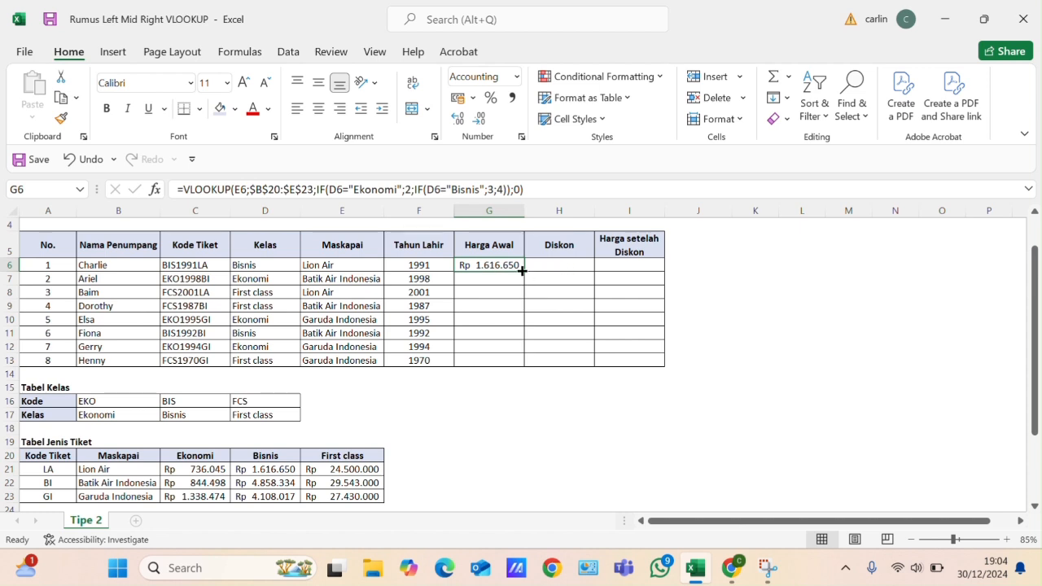
pyautogui.doubleClick(522, 274)
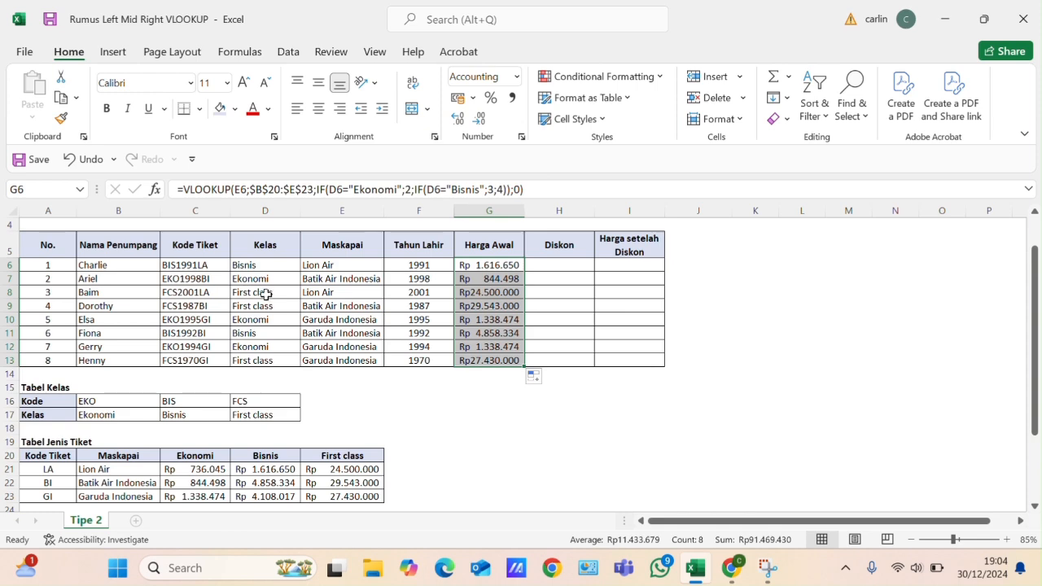
pyautogui.scroll(-1, 268, 307)
pyautogui.scroll(-1, 268, 307)
pyautogui.scroll(2, 251, 405)
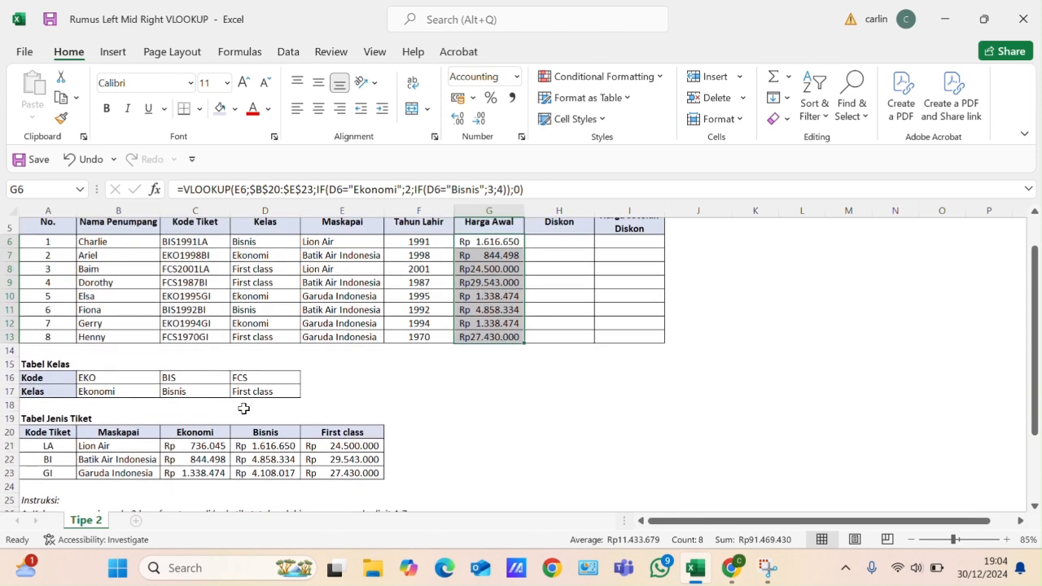
pyautogui.click(200, 267)
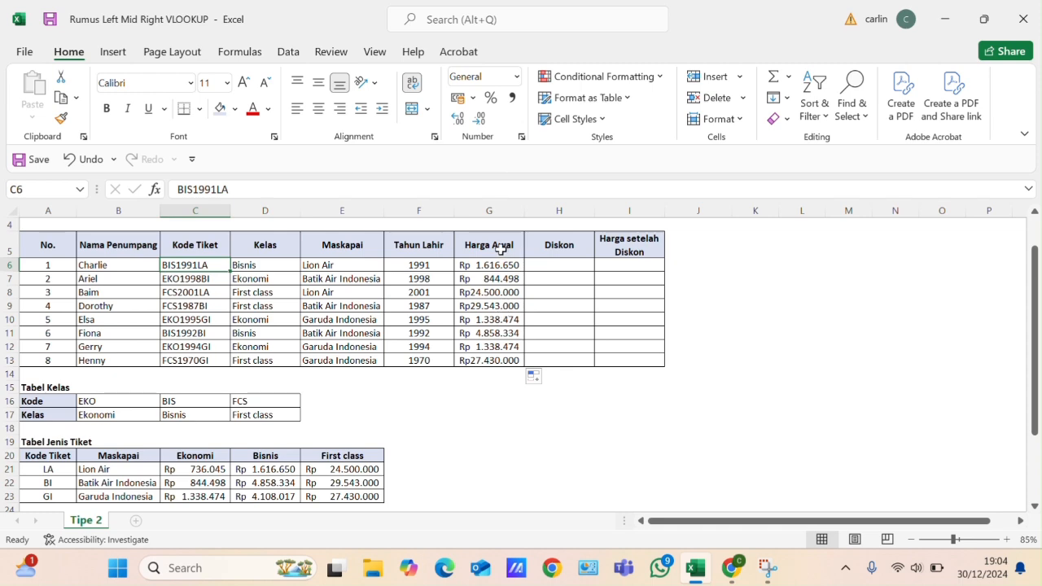
# - Calculate the Diskon in H6 with =10%*G6 and copy the formula down to H13
pyautogui.click(572, 264)
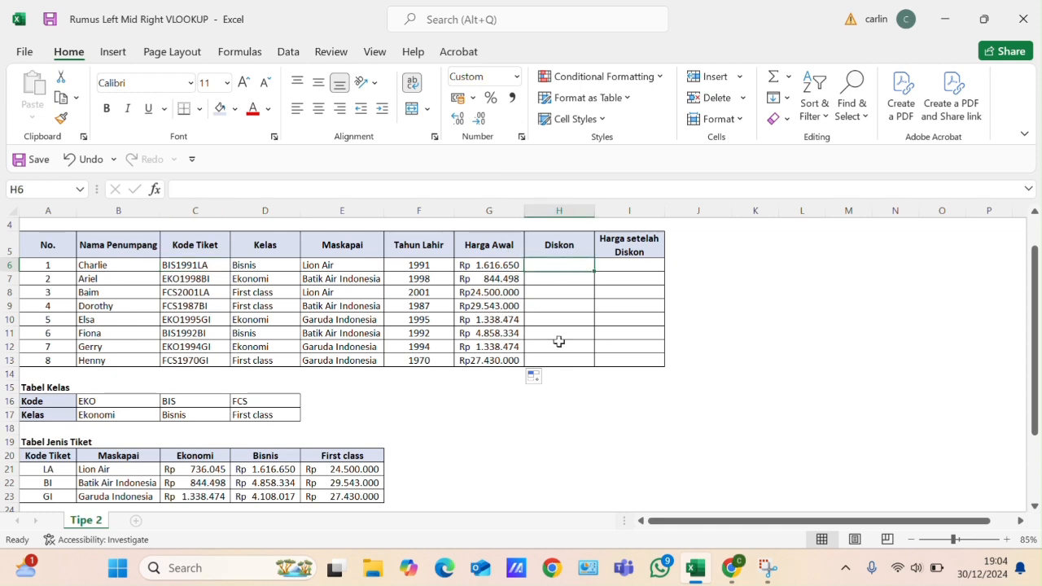
pyautogui.scroll(-1, 407, 358)
pyautogui.scroll(-1, 236, 391)
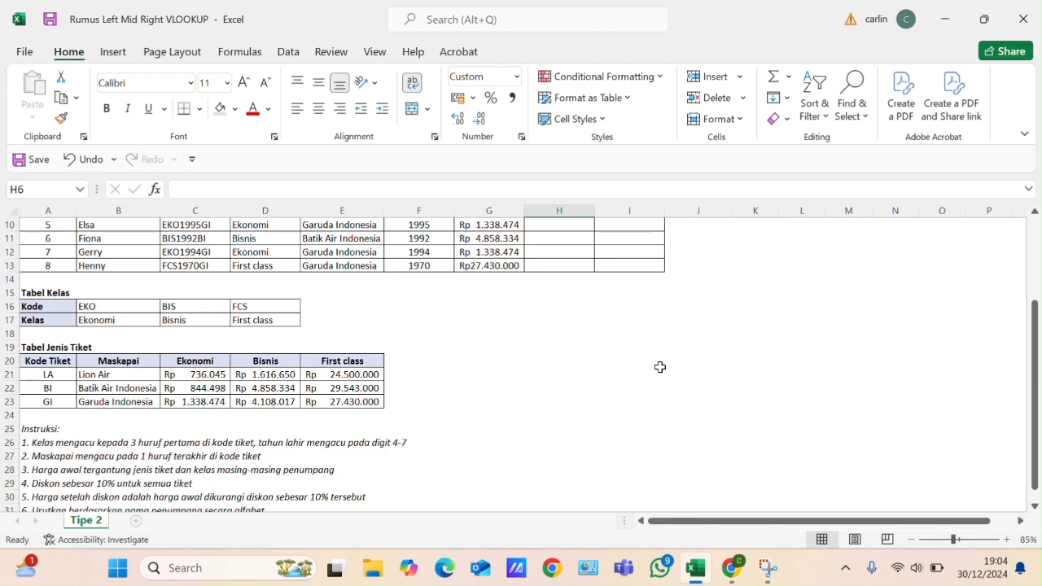
pyautogui.scroll(2, 565, 312)
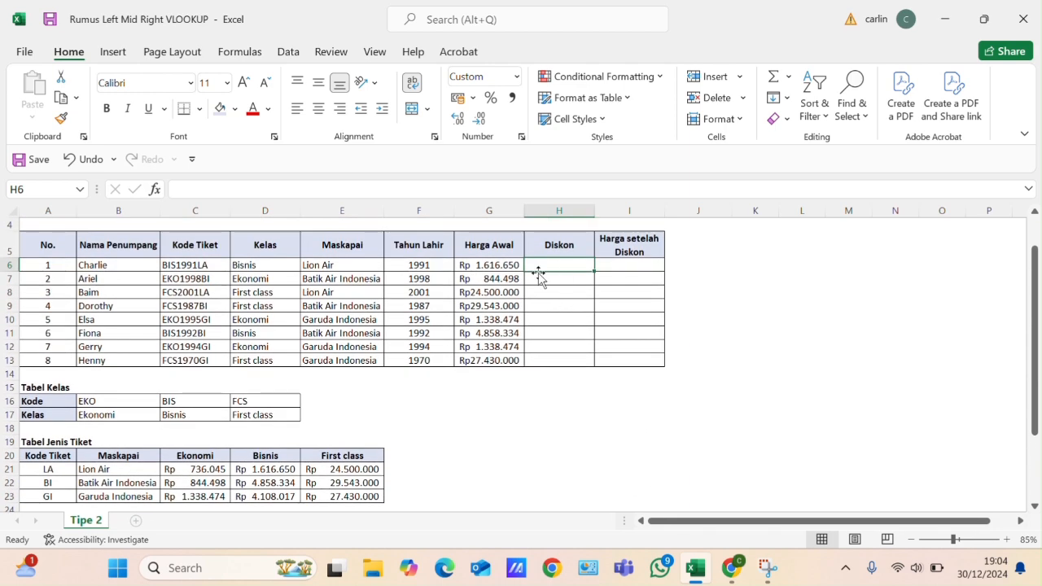
pyautogui.write('=')
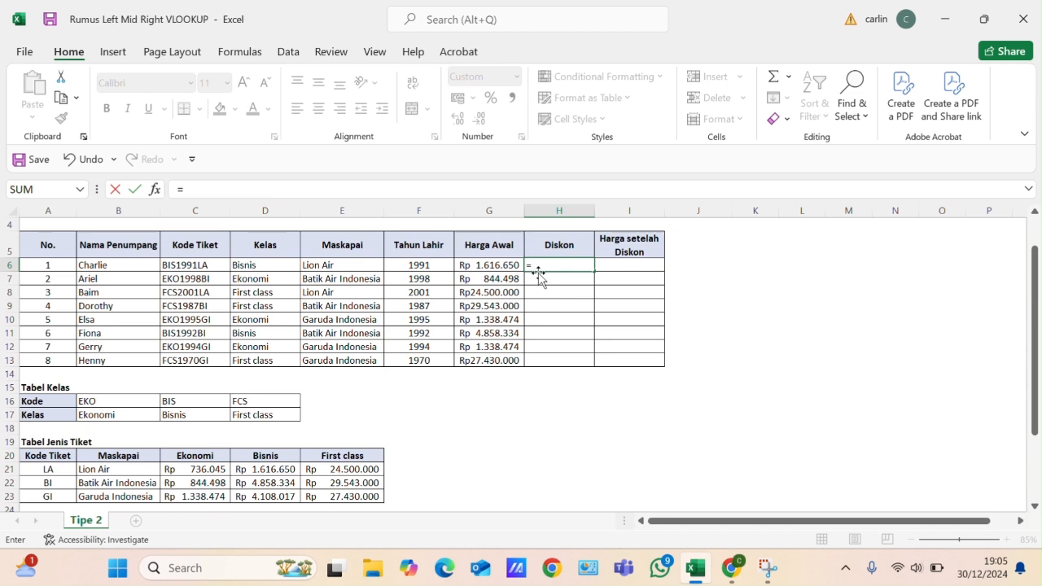
pyautogui.write('10%*')
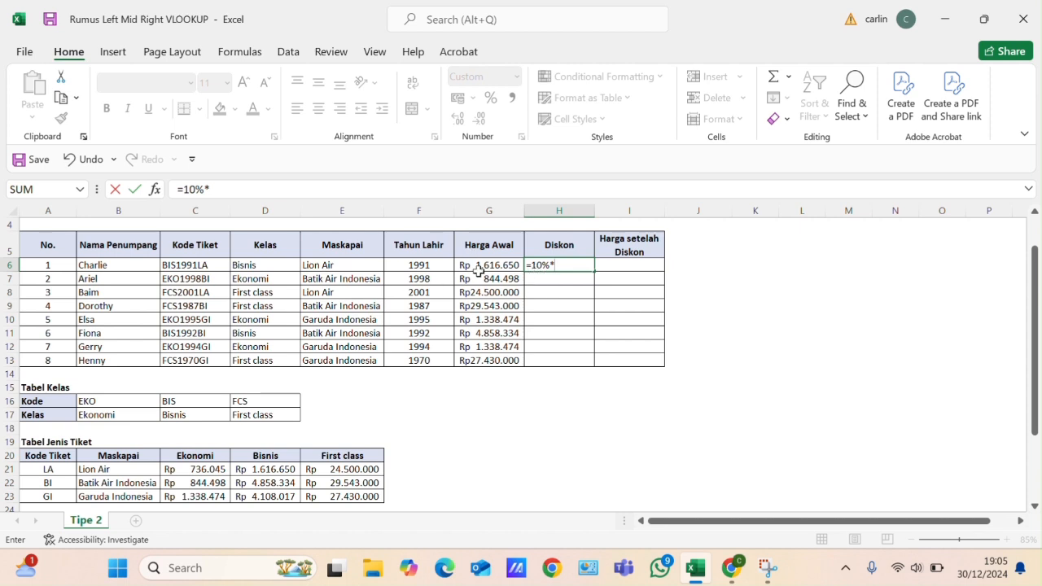
pyautogui.click(477, 265)
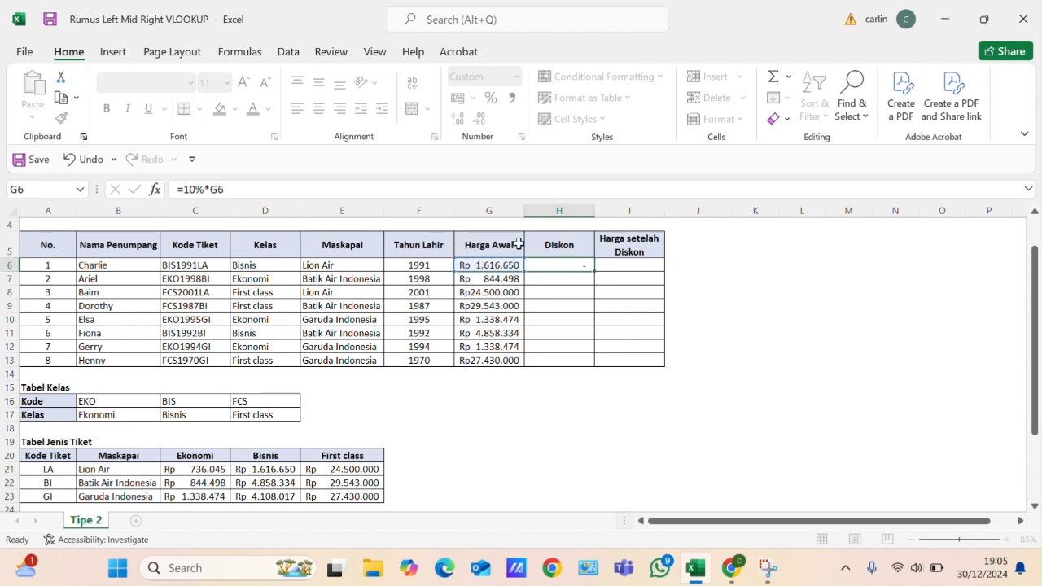
pyautogui.press('Return')
pyautogui.click(562, 265)
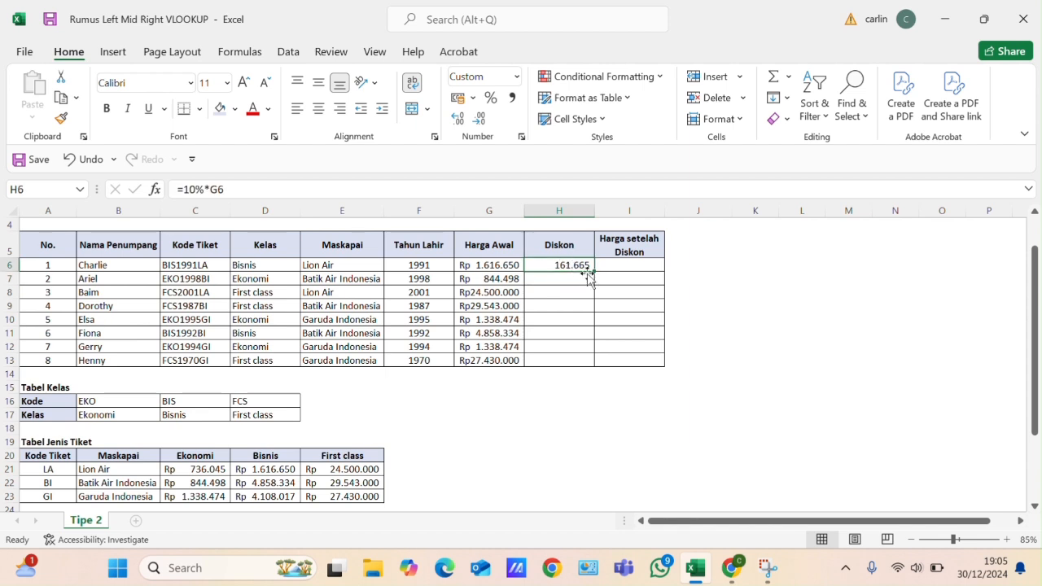
pyautogui.doubleClick(595, 269)
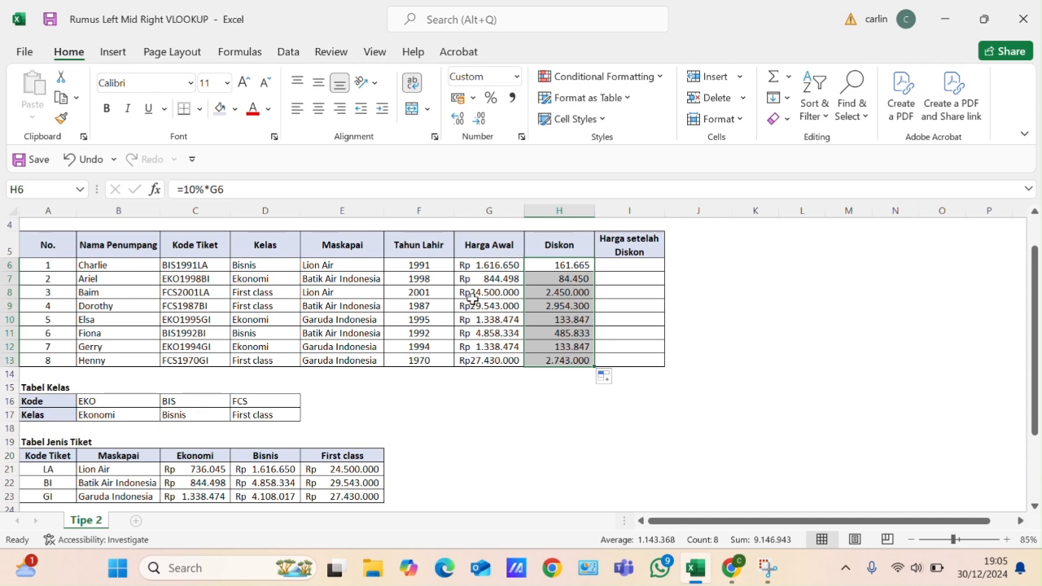
# - Apply the Rp English (Indonesia) accounting format to the Harga Awal values in G6:G13
pyautogui.click(488, 264)
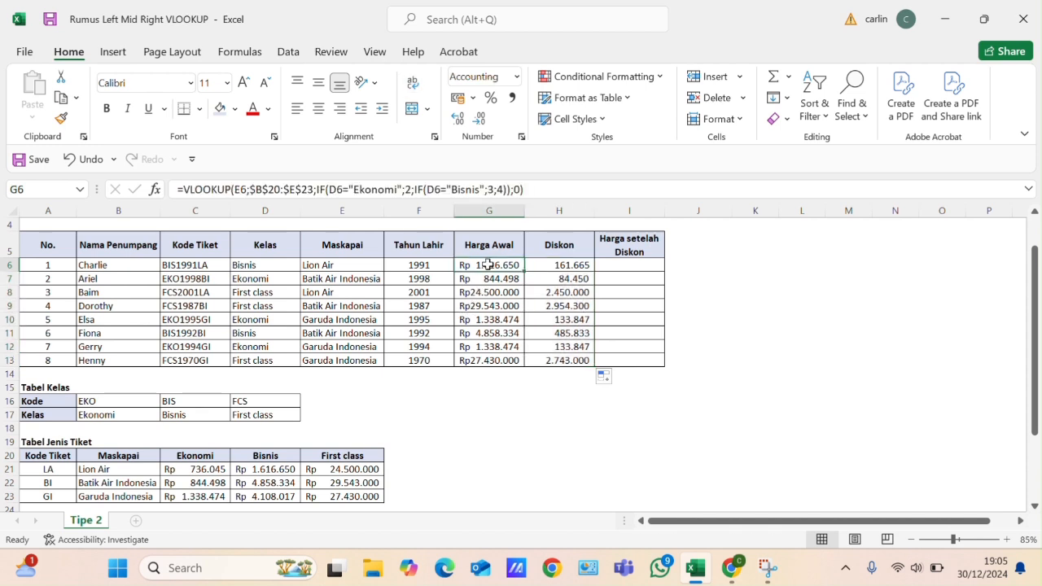
pyautogui.moveTo(487, 265); pyautogui.dragTo(489, 360)
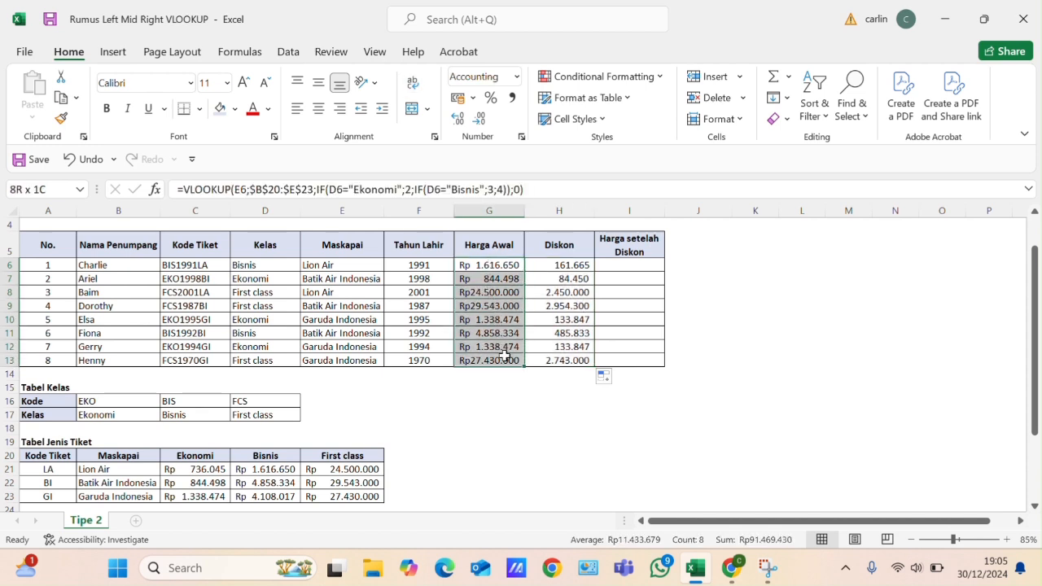
pyautogui.click(472, 98)
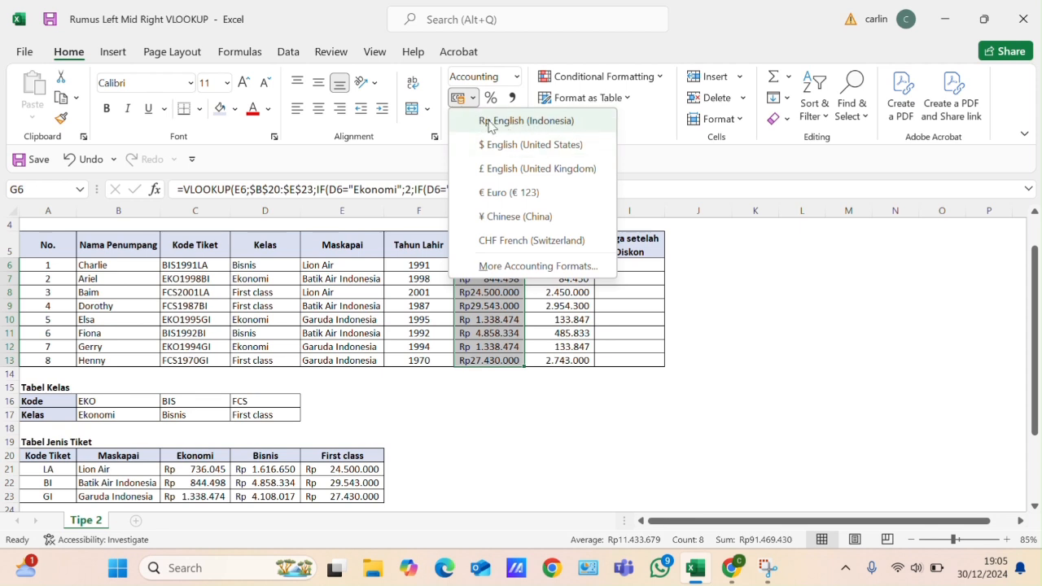
pyautogui.click(491, 122)
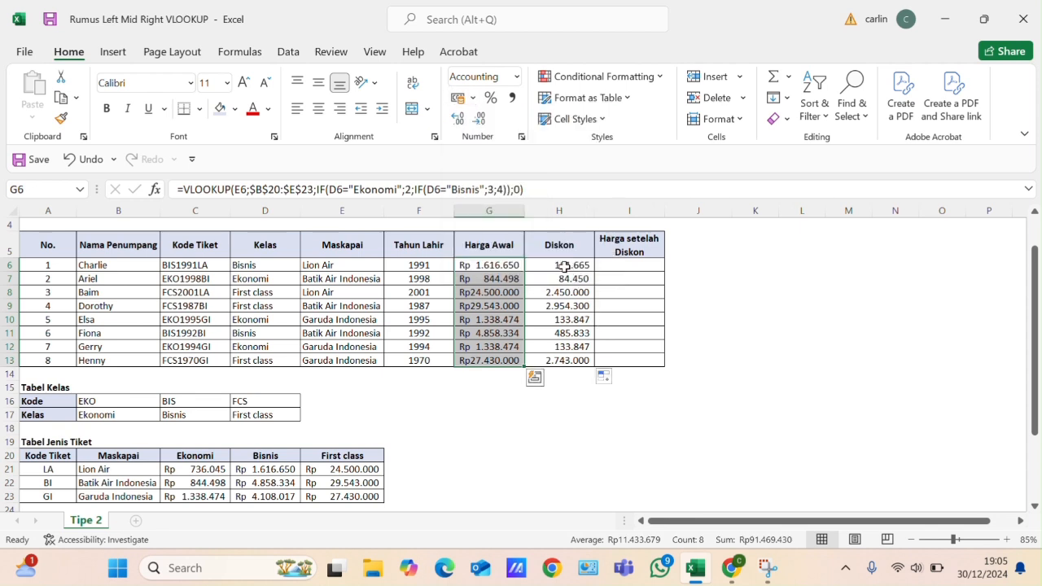
pyautogui.click(563, 266)
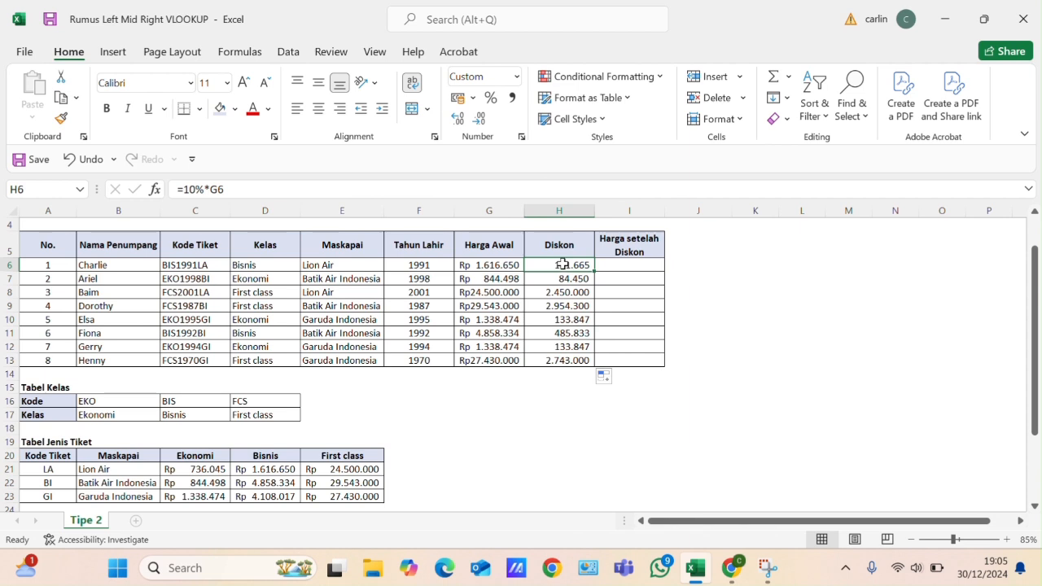
pyautogui.moveTo(563, 266); pyautogui.dragTo(560, 279)
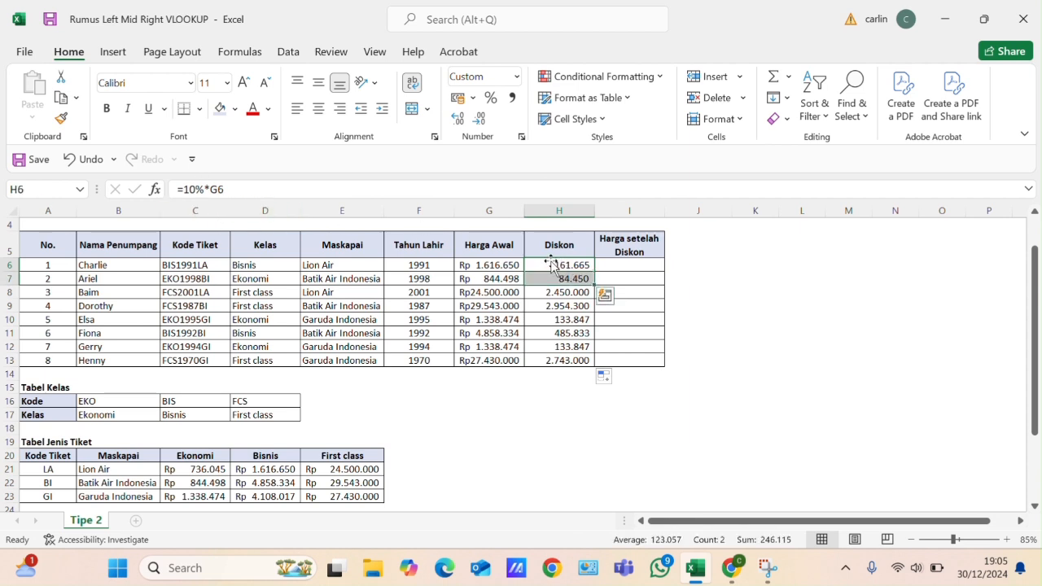
pyautogui.click(562, 265)
pyautogui.moveTo(566, 264)
pyautogui.mouseDown()
pyautogui.moveTo(577, 360)
pyautogui.moveTo(558, 271)
pyautogui.mouseUp()
pyautogui.click(558, 332)
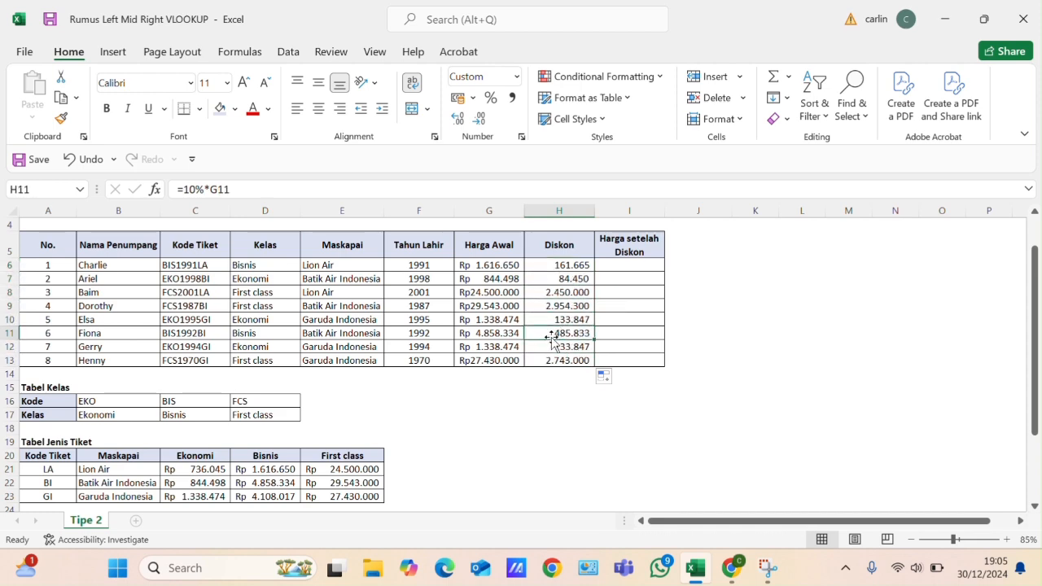
pyautogui.scroll(-1, 542, 326)
pyautogui.scroll(2, 516, 330)
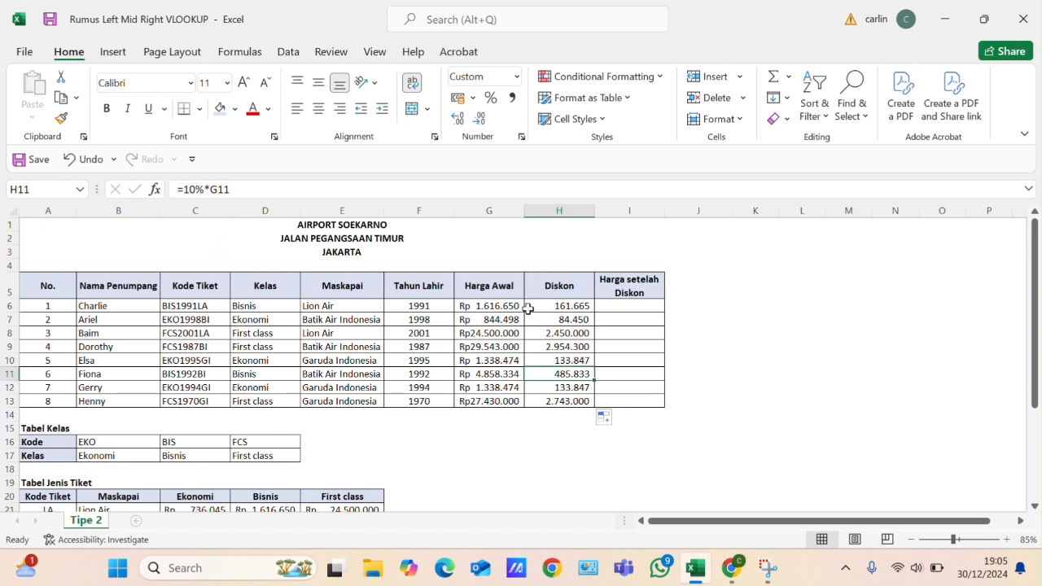
pyautogui.scroll(-1, 531, 315)
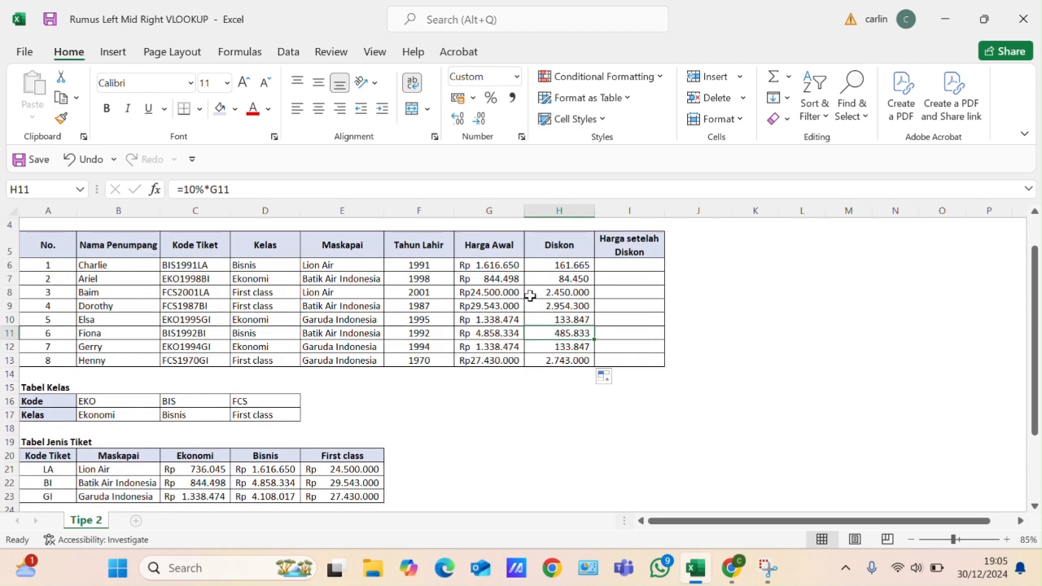
pyautogui.scroll(1, 531, 292)
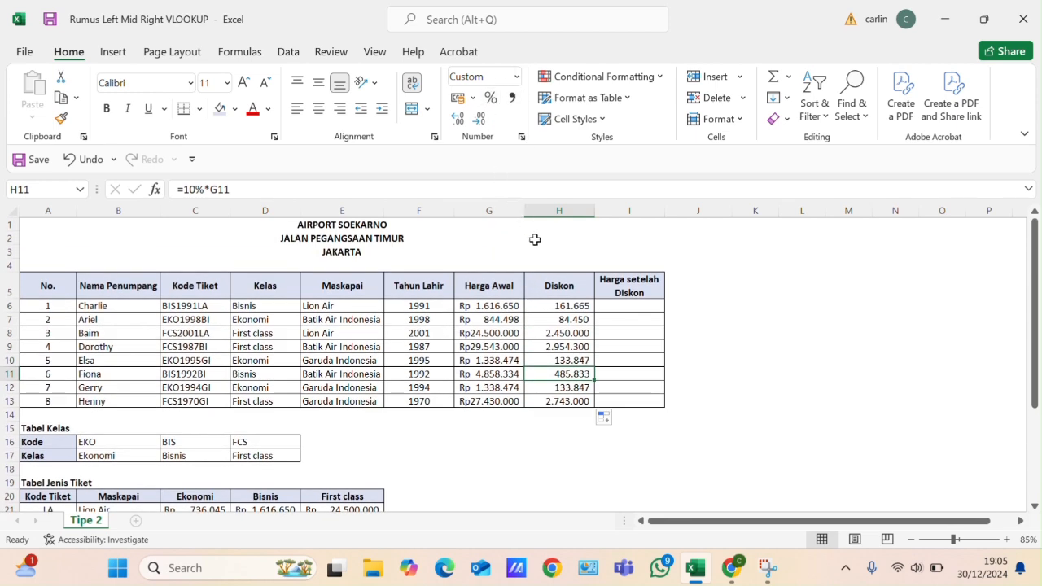
# - Calculate the Harga setelah Diskon in I6 with the formula =G6-H6
pyautogui.click(616, 306)
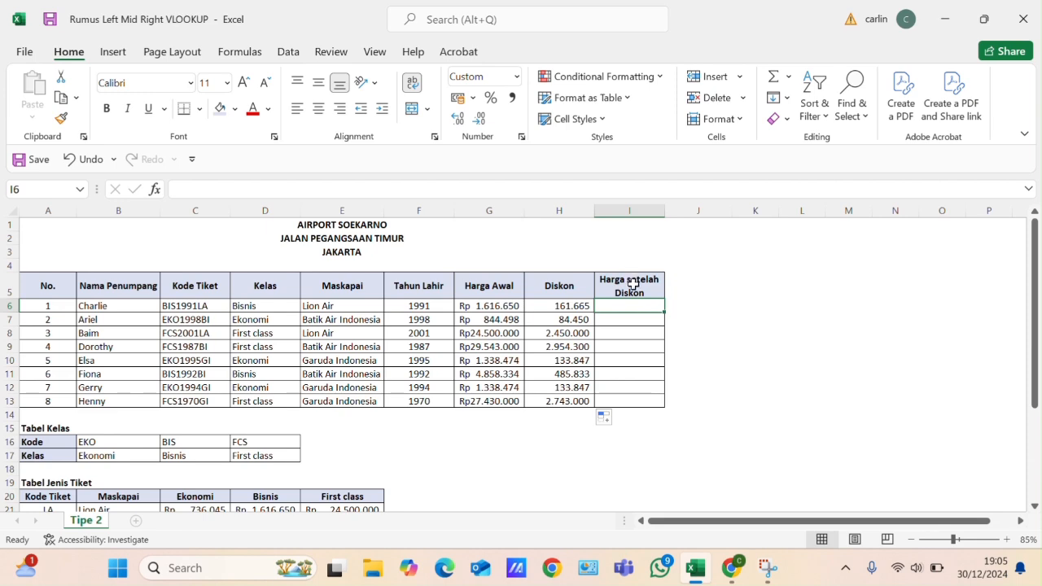
pyautogui.scroll(-3, 641, 321)
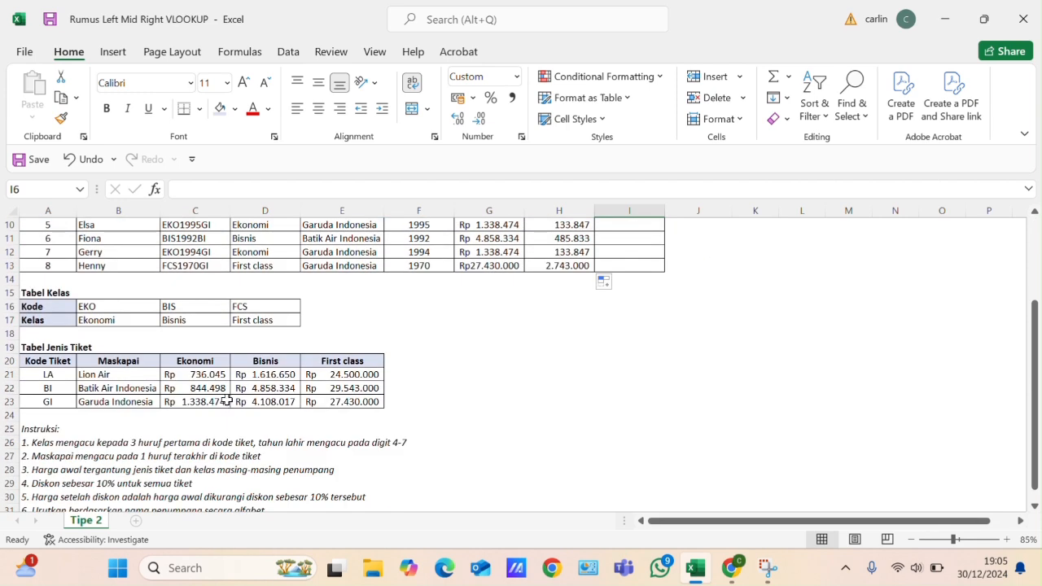
pyautogui.scroll(-1, 226, 402)
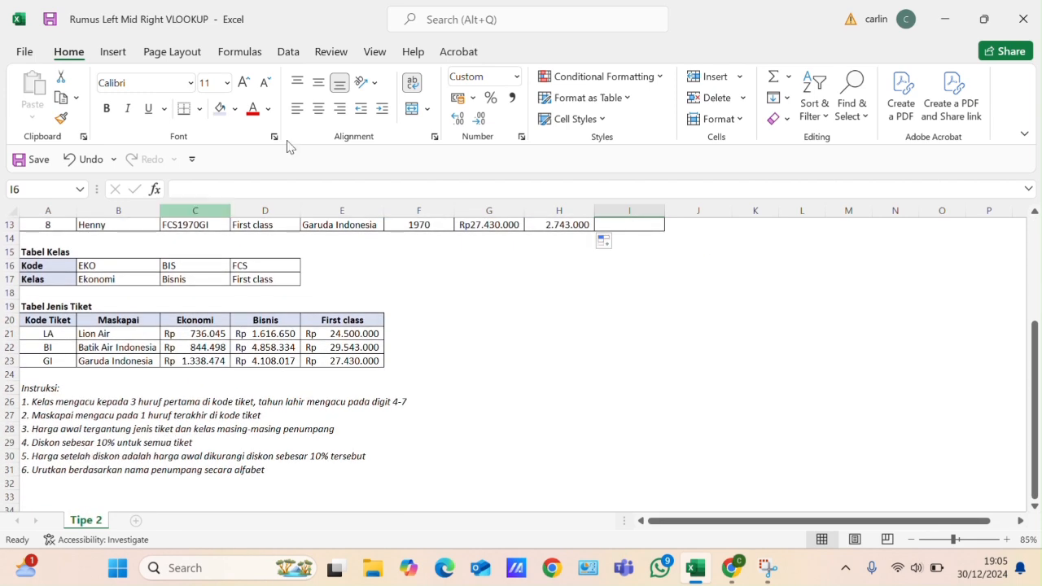
pyautogui.click(437, 32)
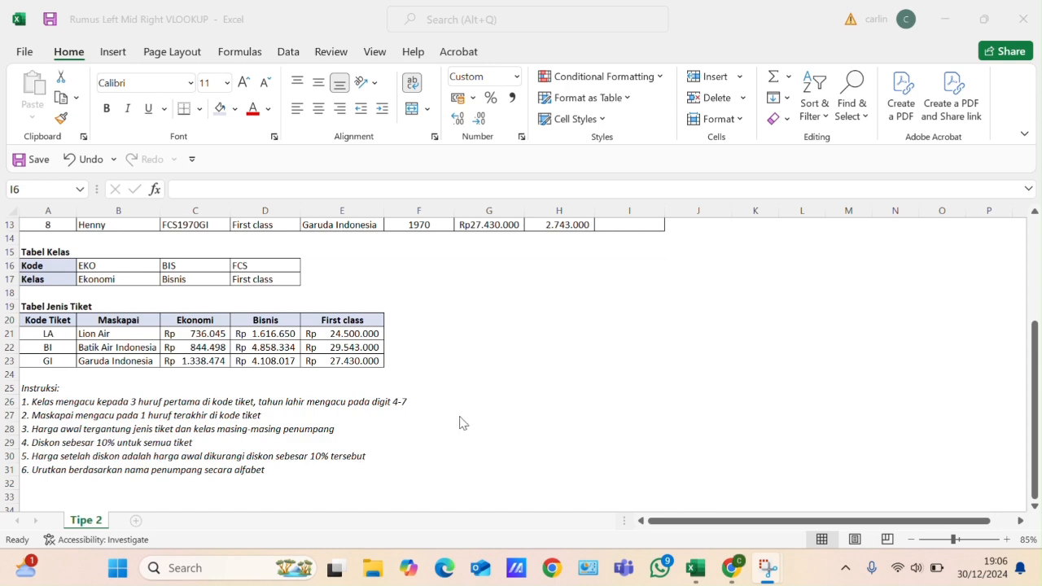
pyautogui.scroll(4, 605, 337)
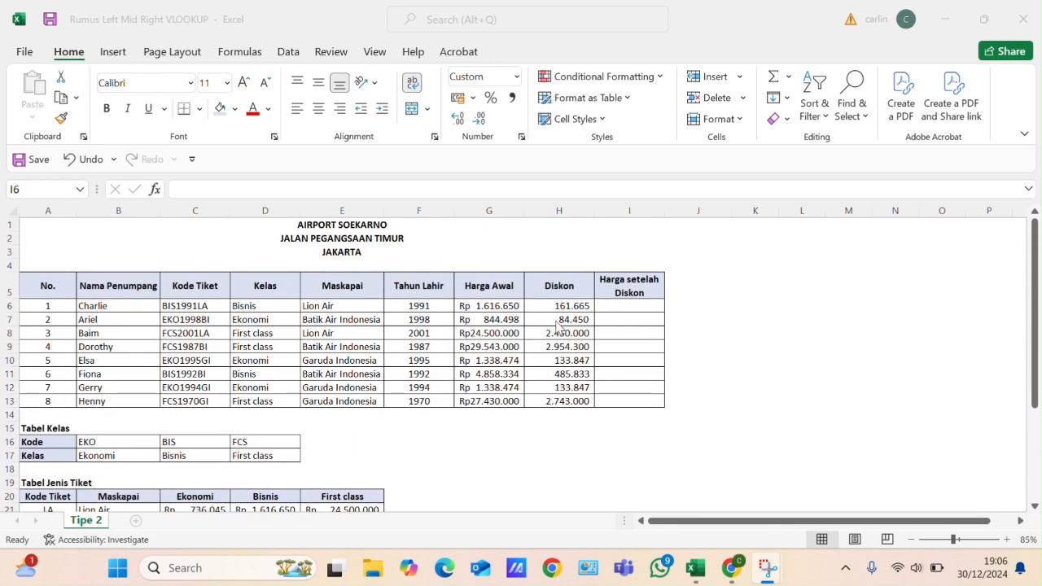
pyautogui.click(617, 304)
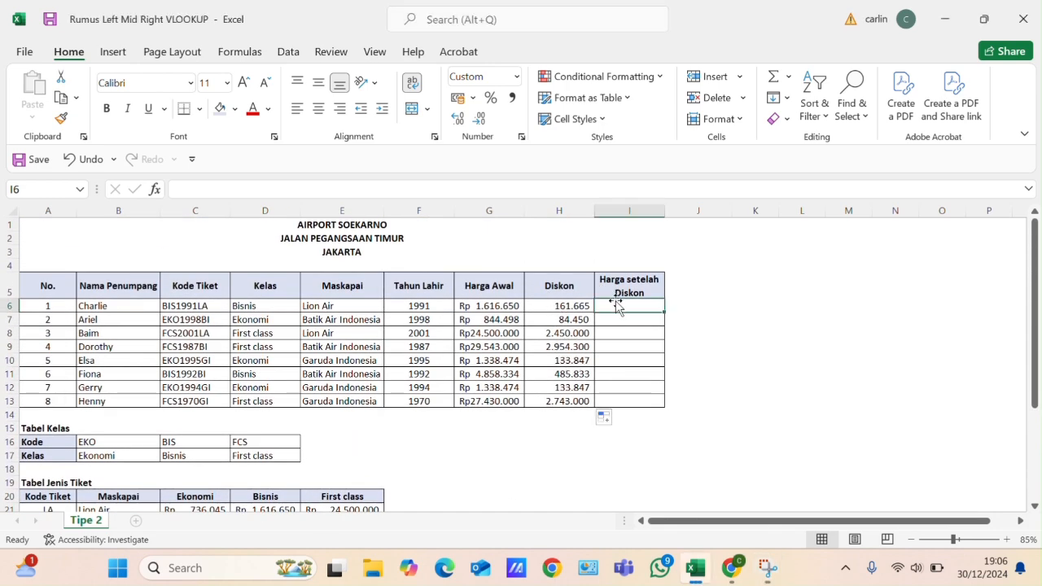
pyautogui.write('=')
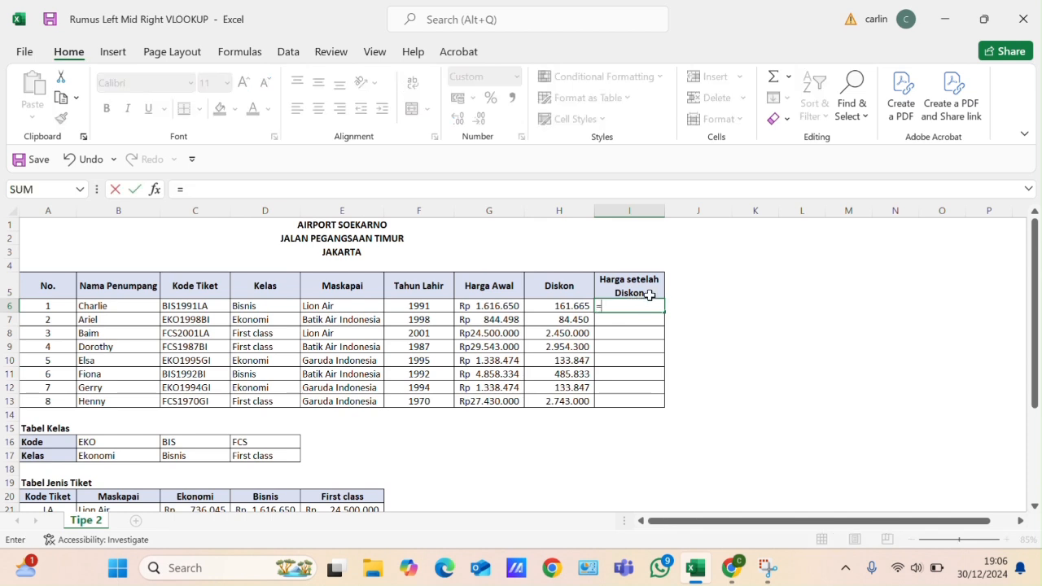
pyautogui.click(499, 306)
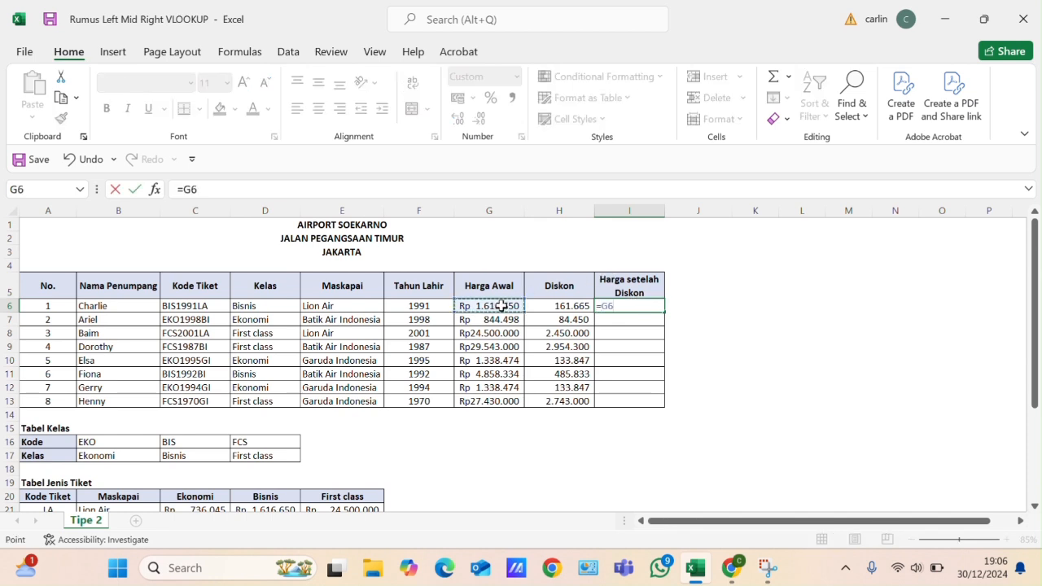
pyautogui.write('-')
pyautogui.click(538, 307)
pyautogui.press('Return')
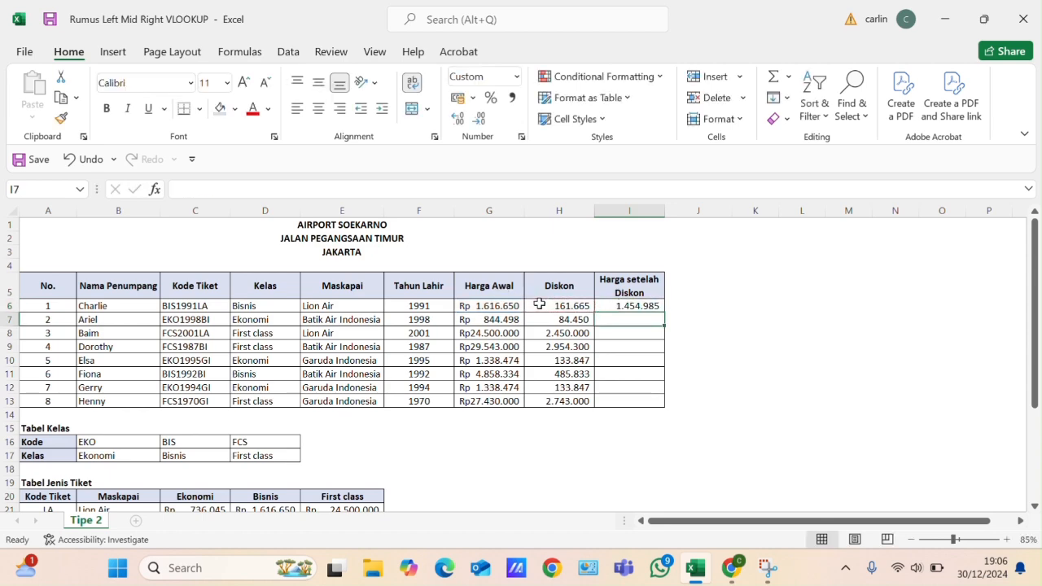
# - Copy the Harga setelah Diskon formula from I6 down to I13 for all passengers
pyautogui.scroll(-4, 642, 312)
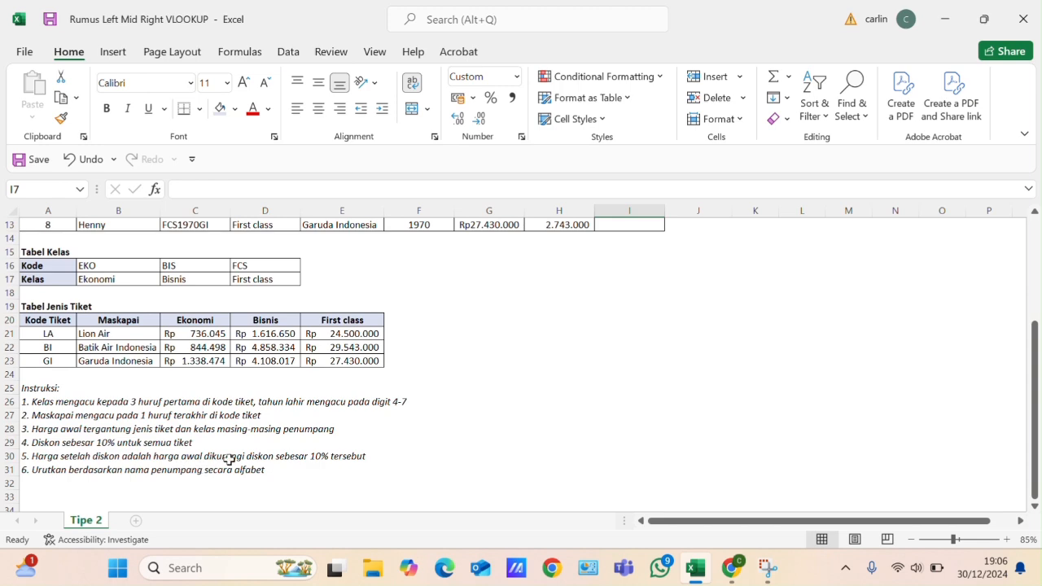
pyautogui.scroll(3, 470, 400)
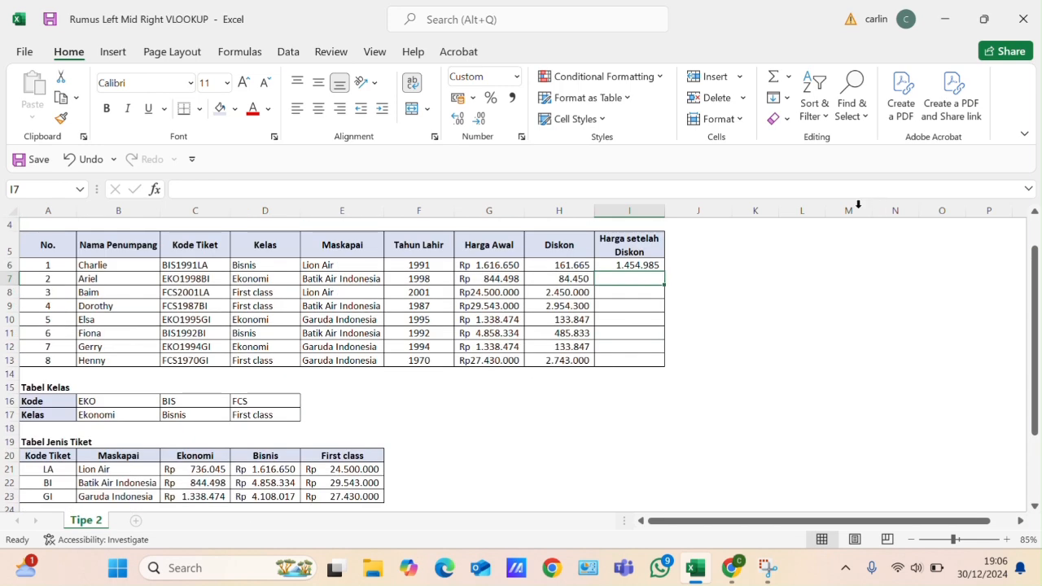
pyautogui.click(642, 262)
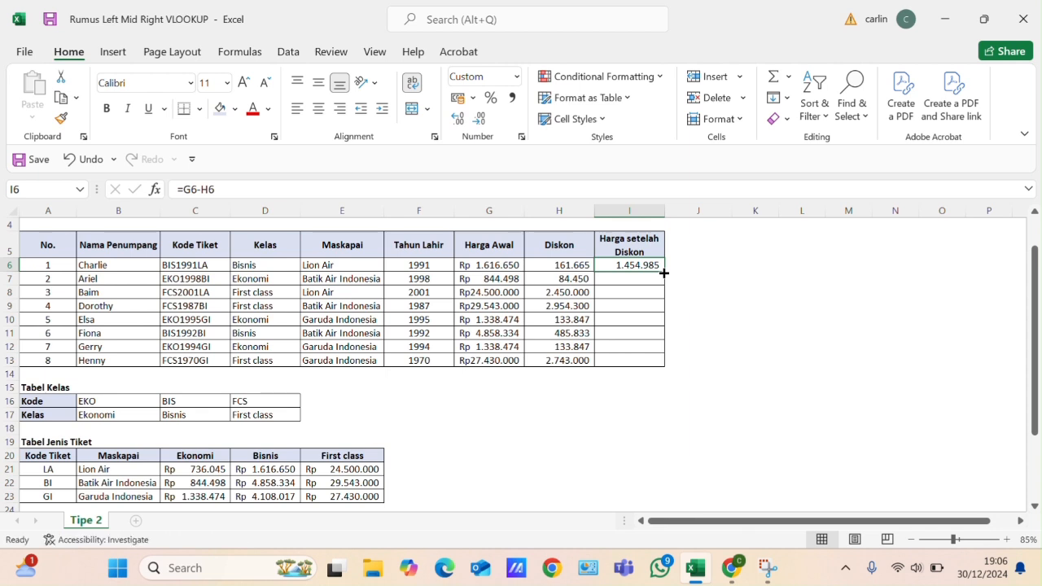
pyautogui.doubleClick(663, 272)
# - Apply the Rp accounting format to the Diskon values in H6:H13 and the Harga setelah Diskon values in I6:I13
pyautogui.click(552, 265)
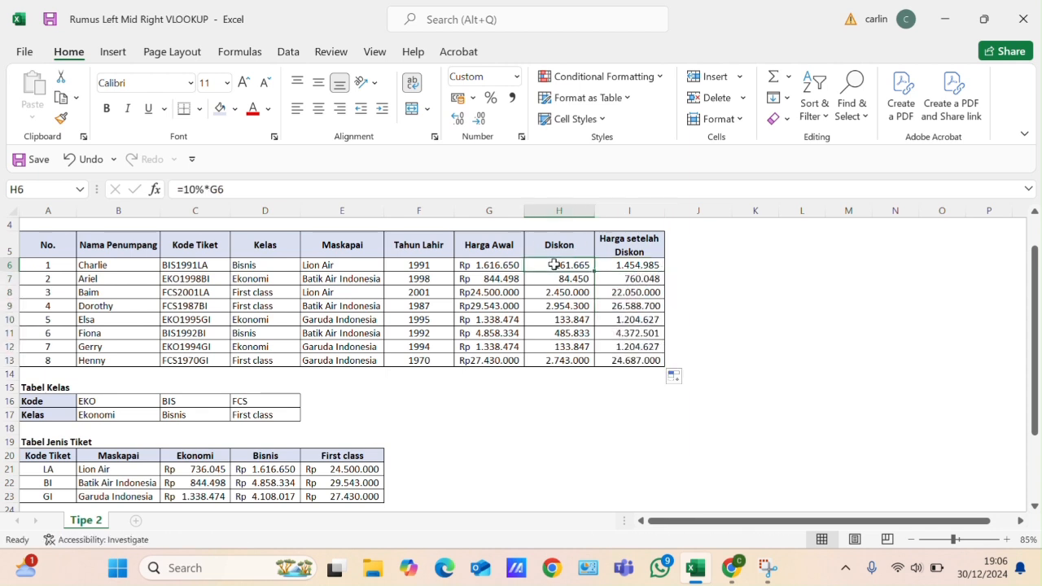
pyautogui.moveTo(564, 265); pyautogui.dragTo(591, 358)
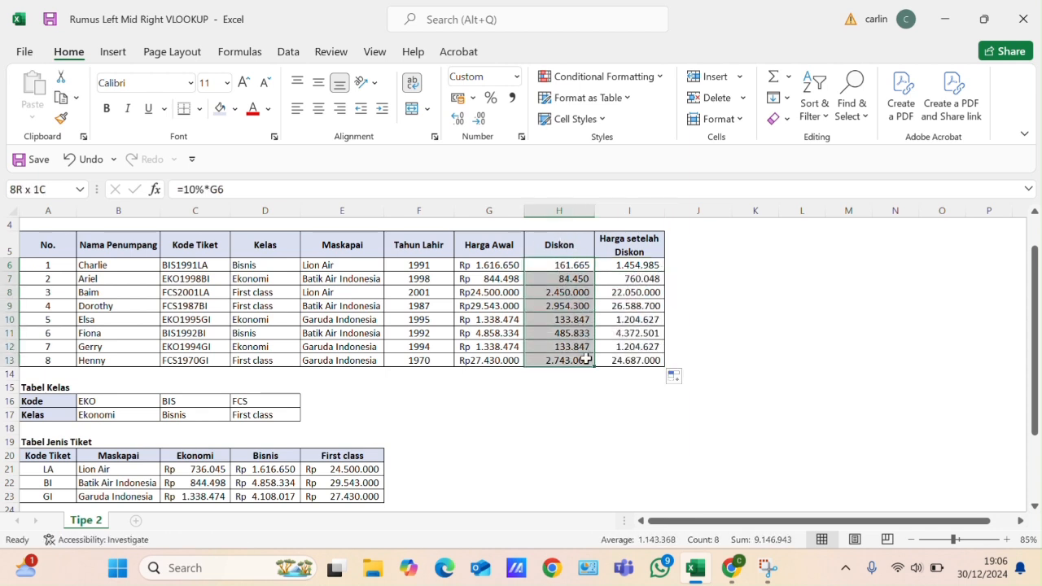
pyautogui.click(459, 99)
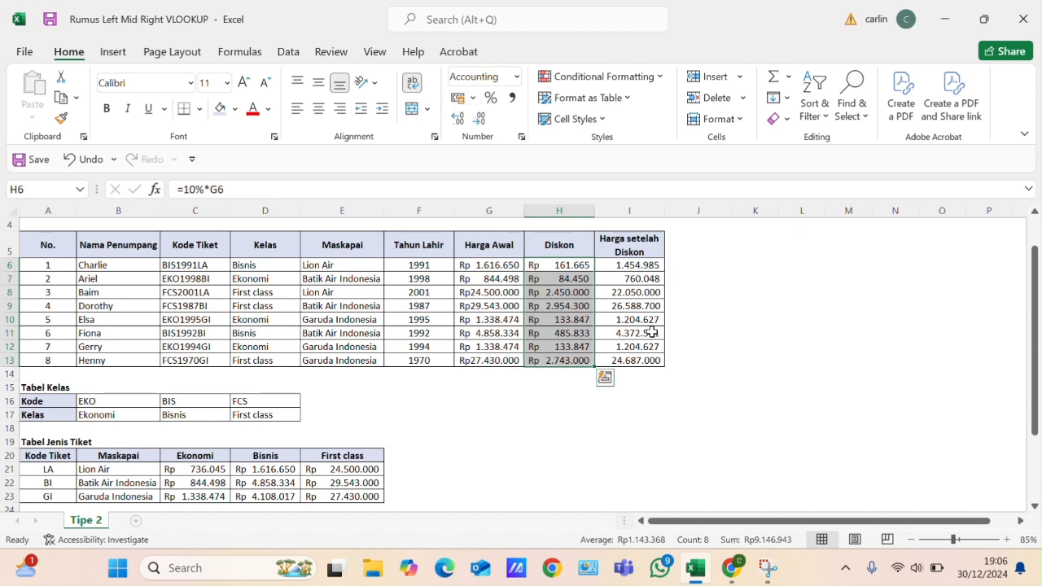
pyautogui.click(620, 267)
pyautogui.moveTo(621, 265); pyautogui.dragTo(633, 358)
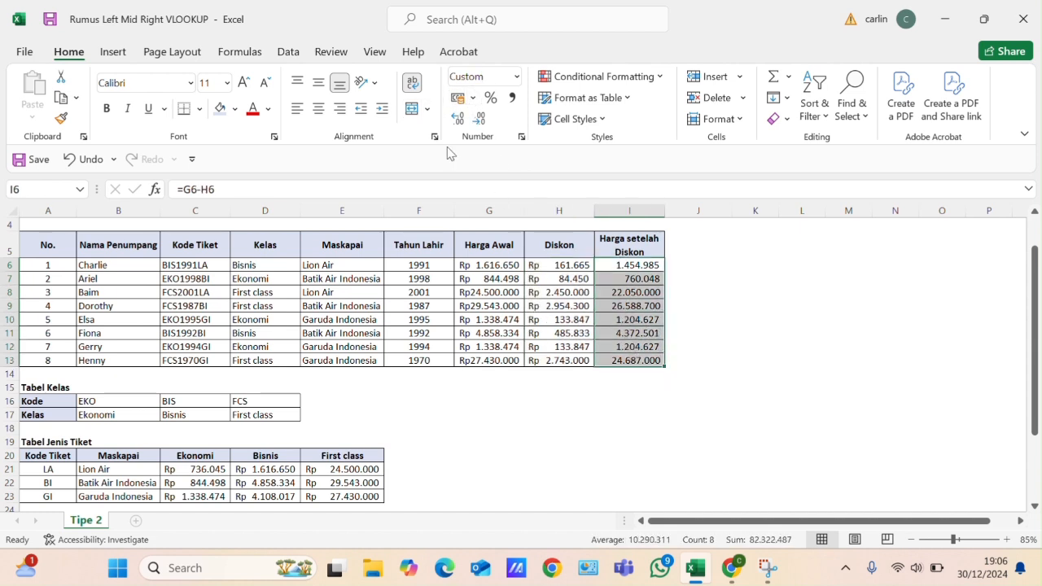
pyautogui.click(461, 99)
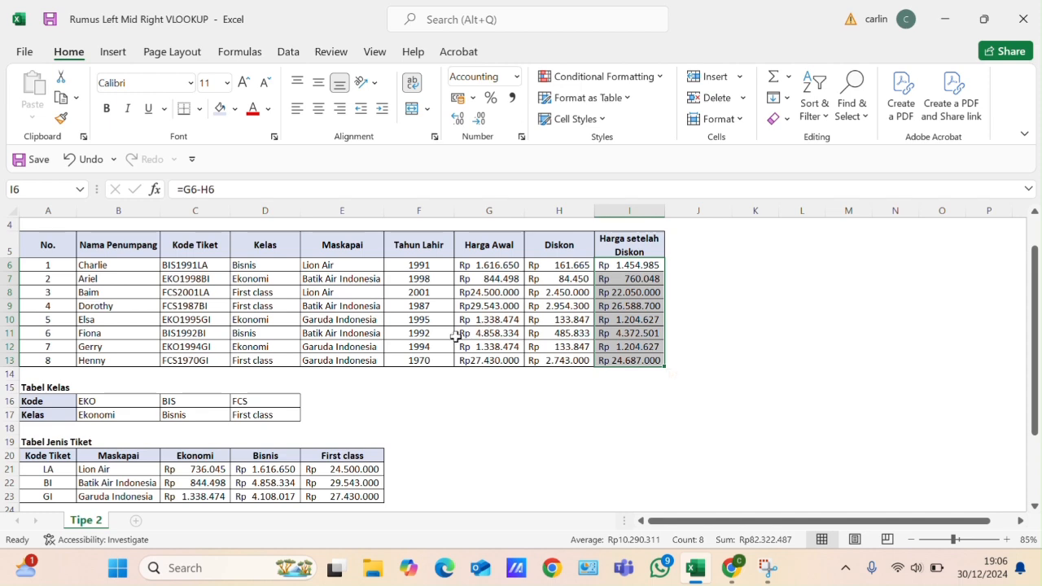
# - Read the remaining item of the Instruksi list below the ticket table and review the passenger table it applies to
pyautogui.scroll(-3, 456, 333)
pyautogui.scroll(-1, 413, 312)
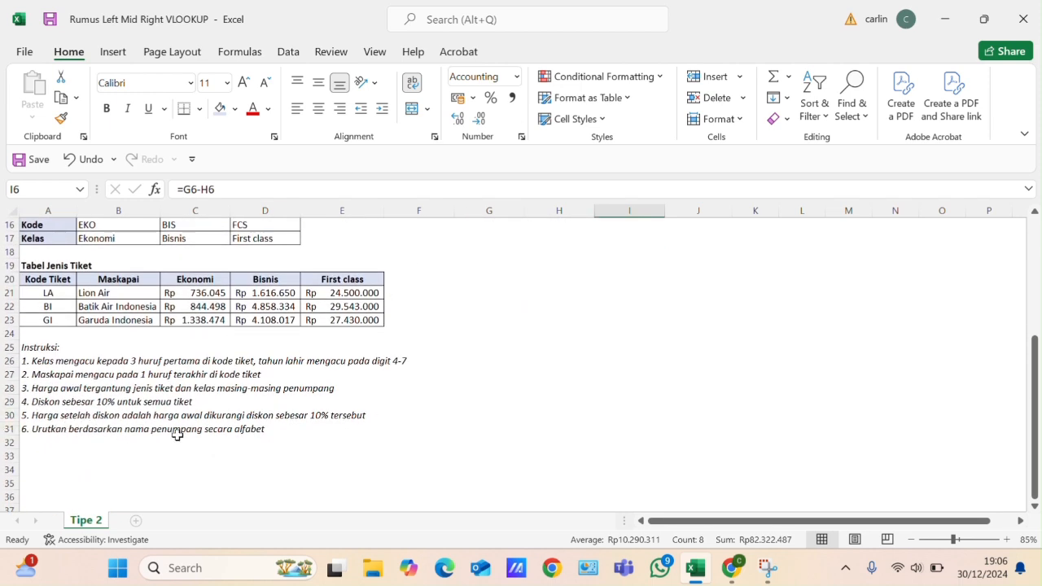
pyautogui.scroll(2, 341, 336)
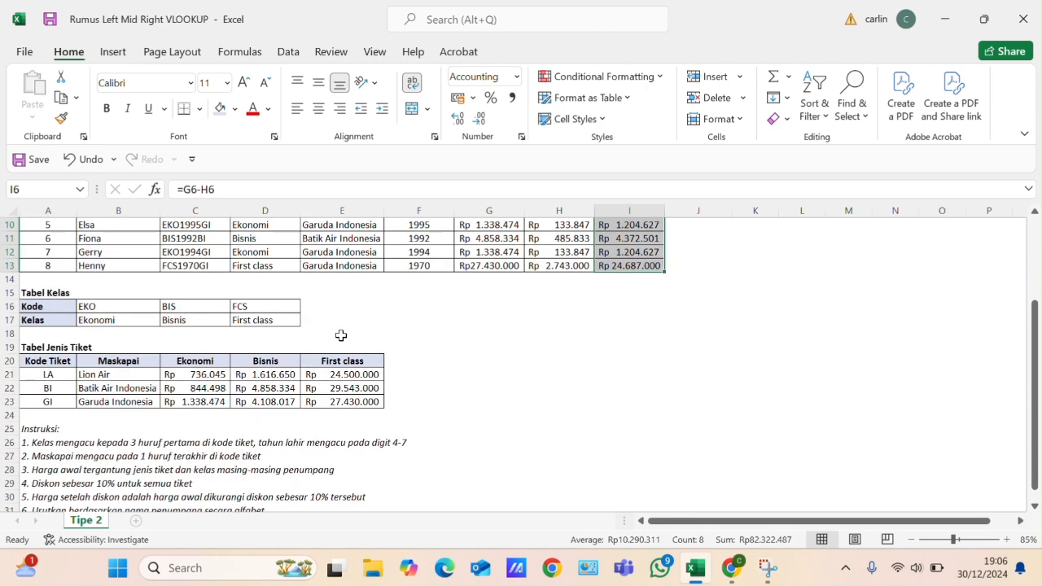
pyautogui.scroll(3, 341, 336)
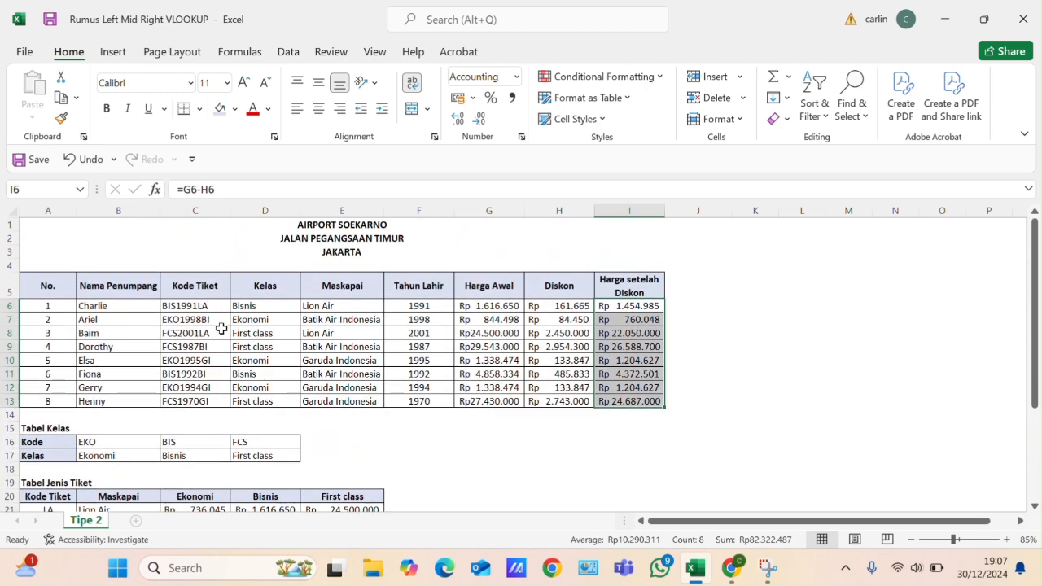
pyautogui.scroll(-1, 310, 361)
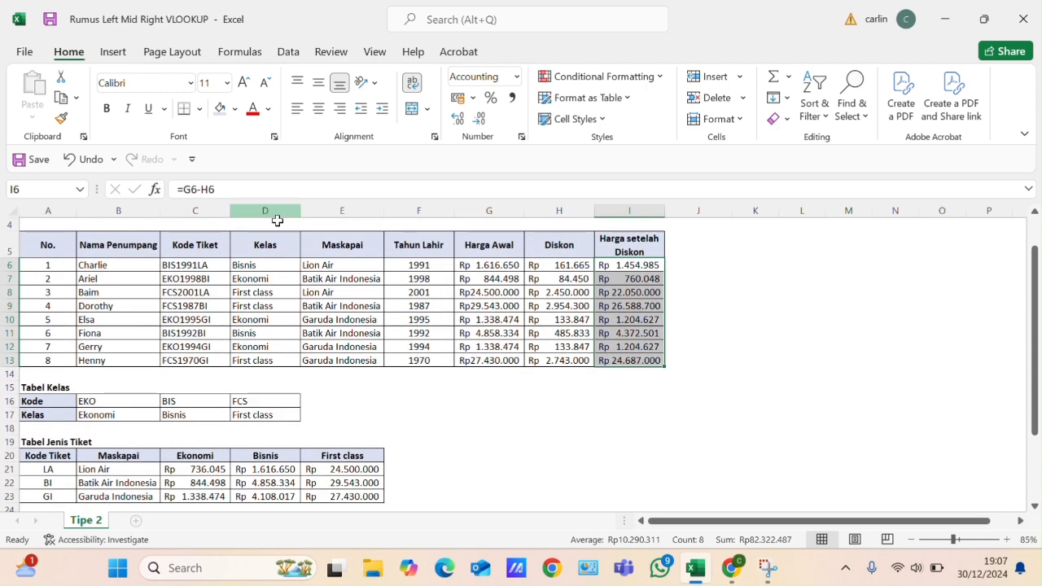
pyautogui.scroll(1, 462, 269)
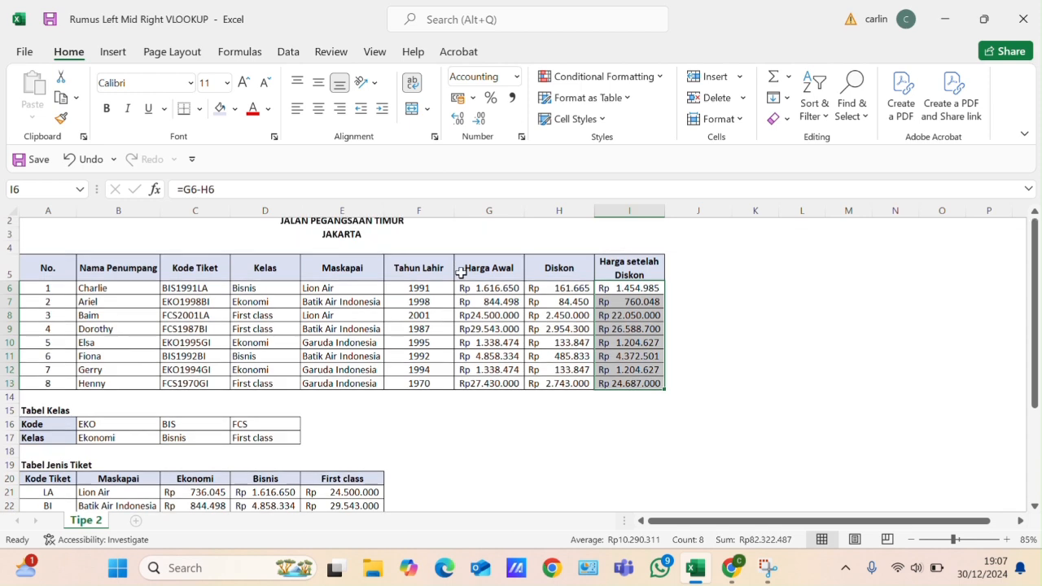